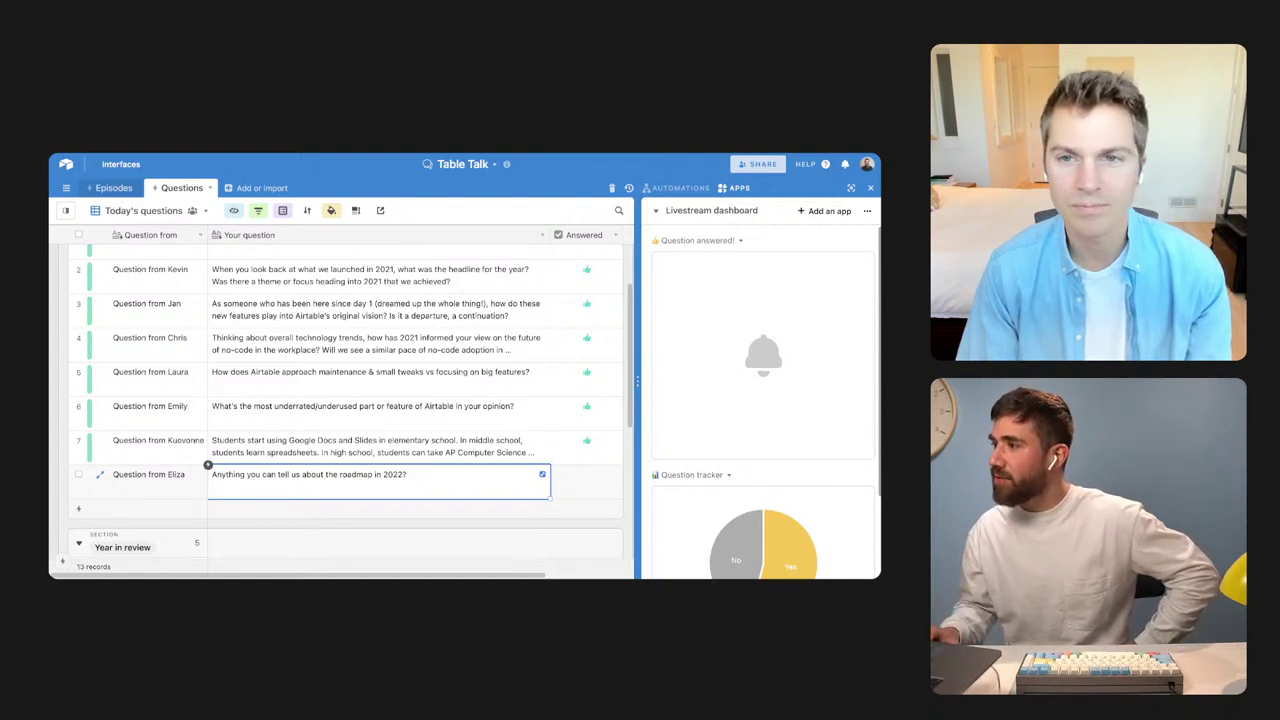
Tick Answered on the 2022 roadmap question, then scroll to the New view types! question
left_click(585, 476)
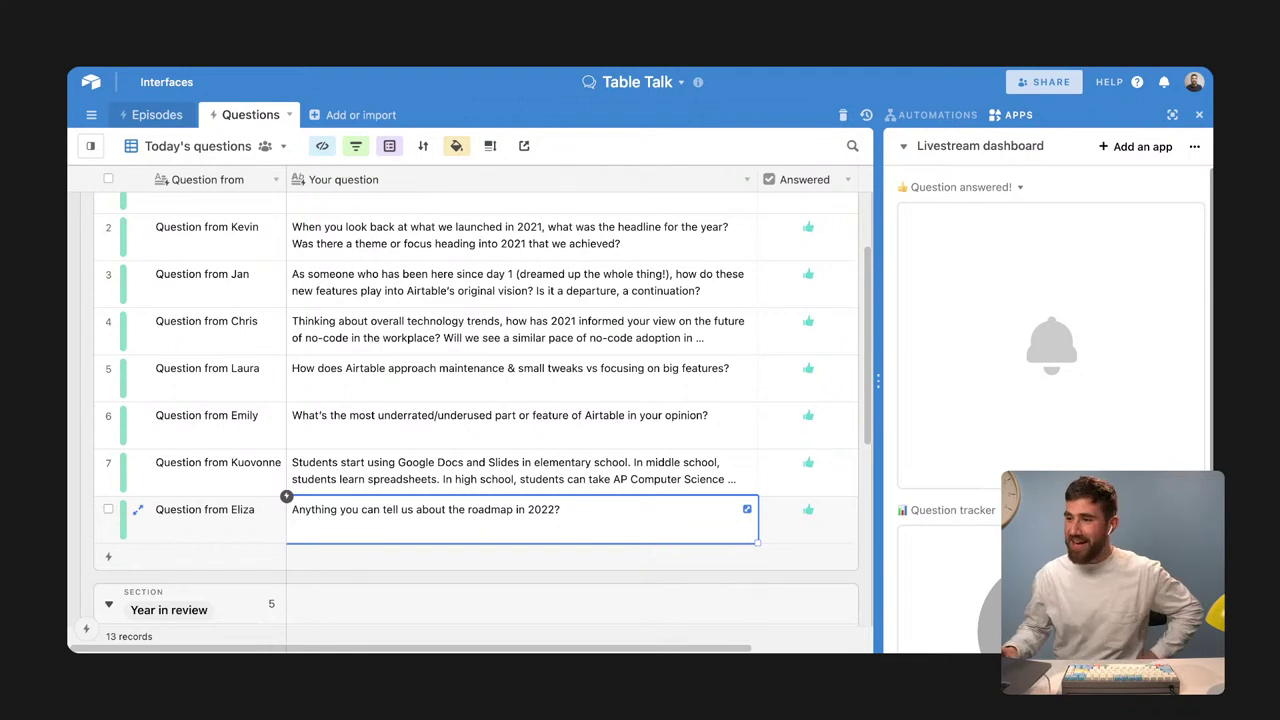
scroll(619, 347, "down", 5)
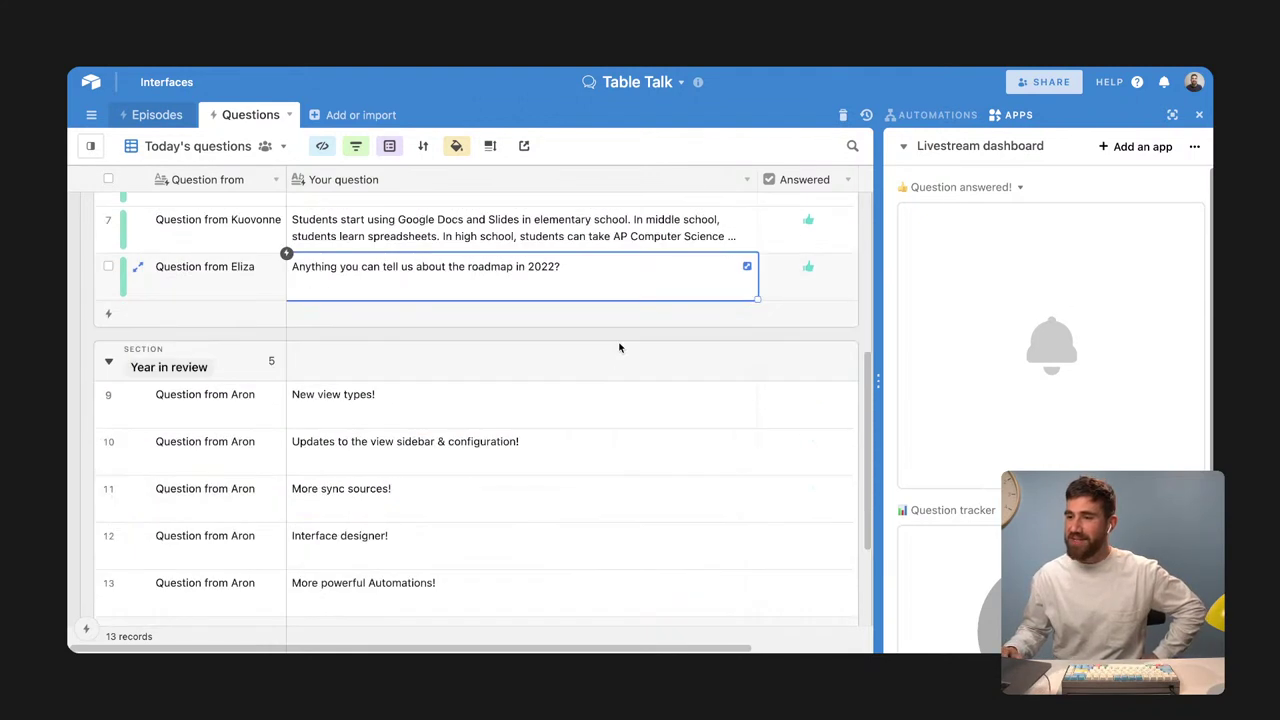
scroll(619, 347, "down", 1)
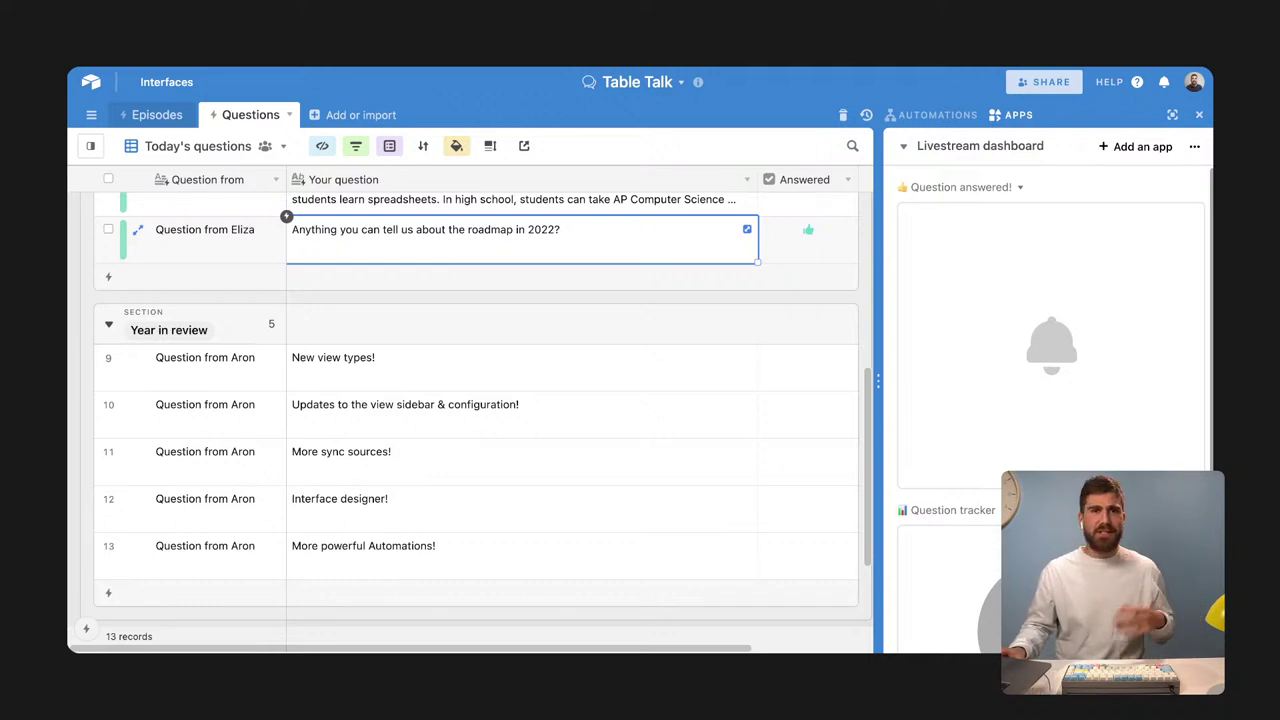
scroll(521, 351, "down", 1)
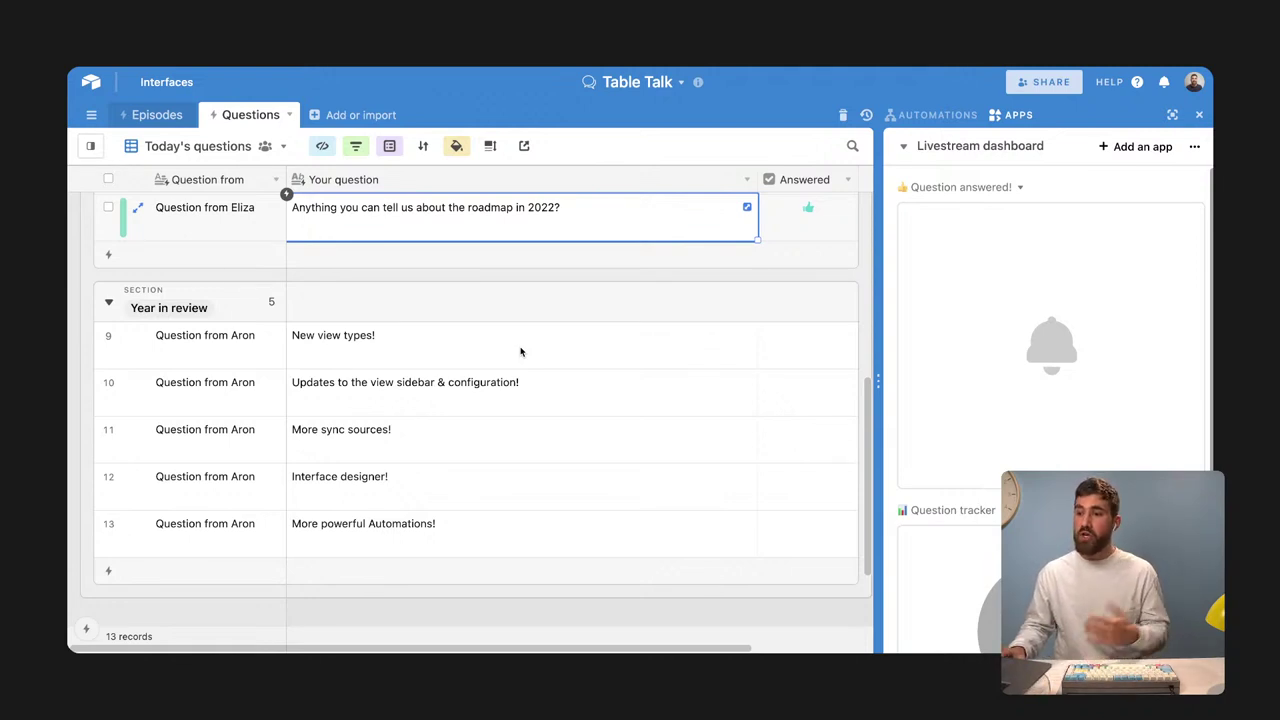
left_click(520, 351)
scroll(522, 351, "down", 1)
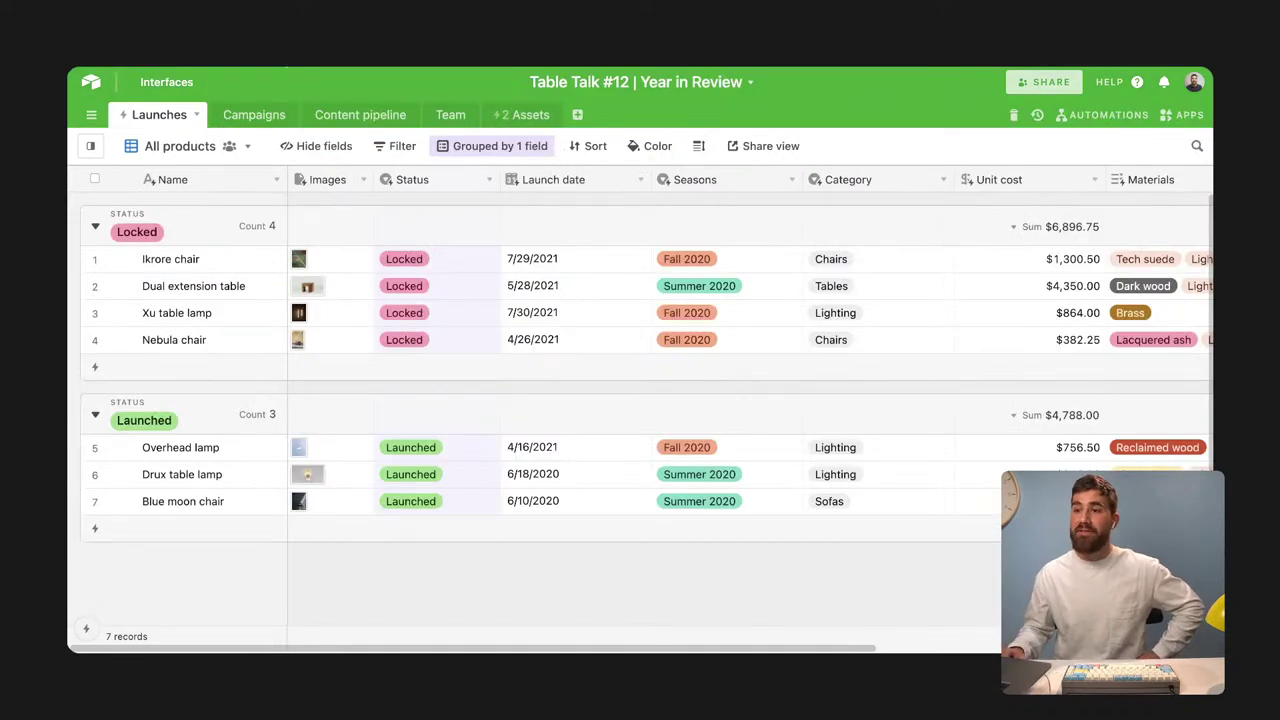
Switch to the Campaigns table and show its views sidebar
left_click(132, 145)
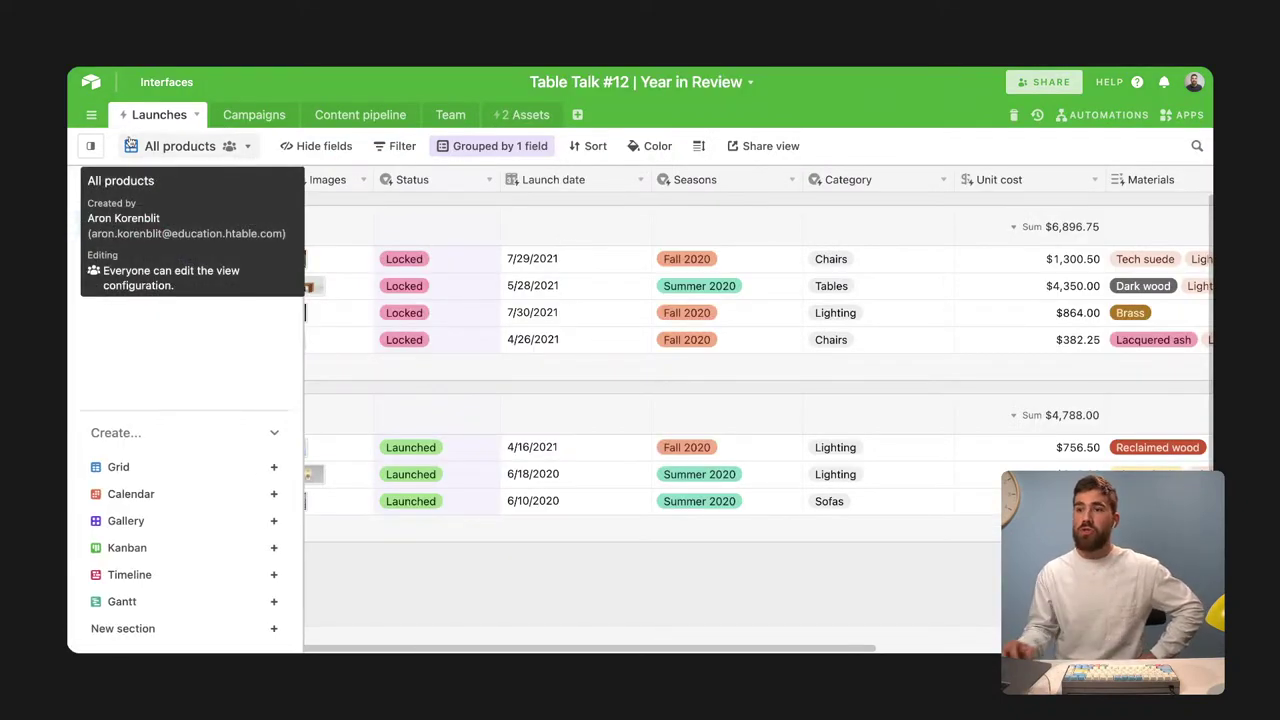
left_click(256, 115)
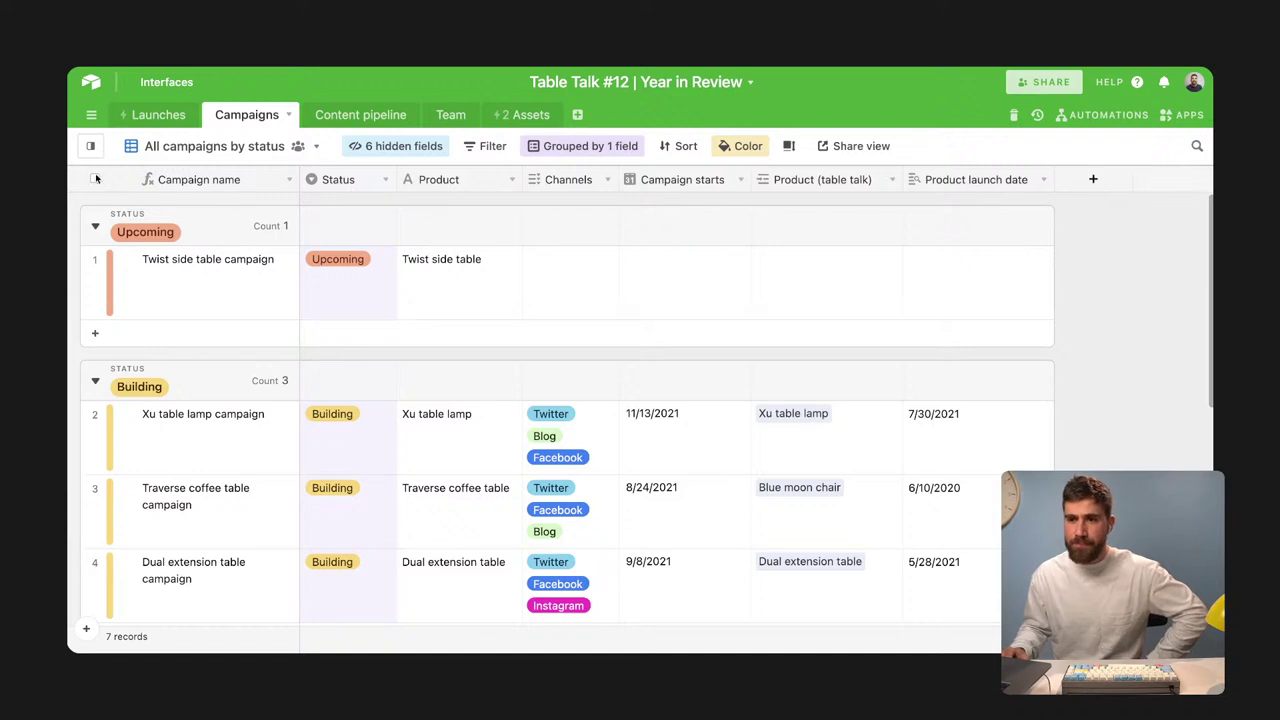
mouse_move(88, 146)
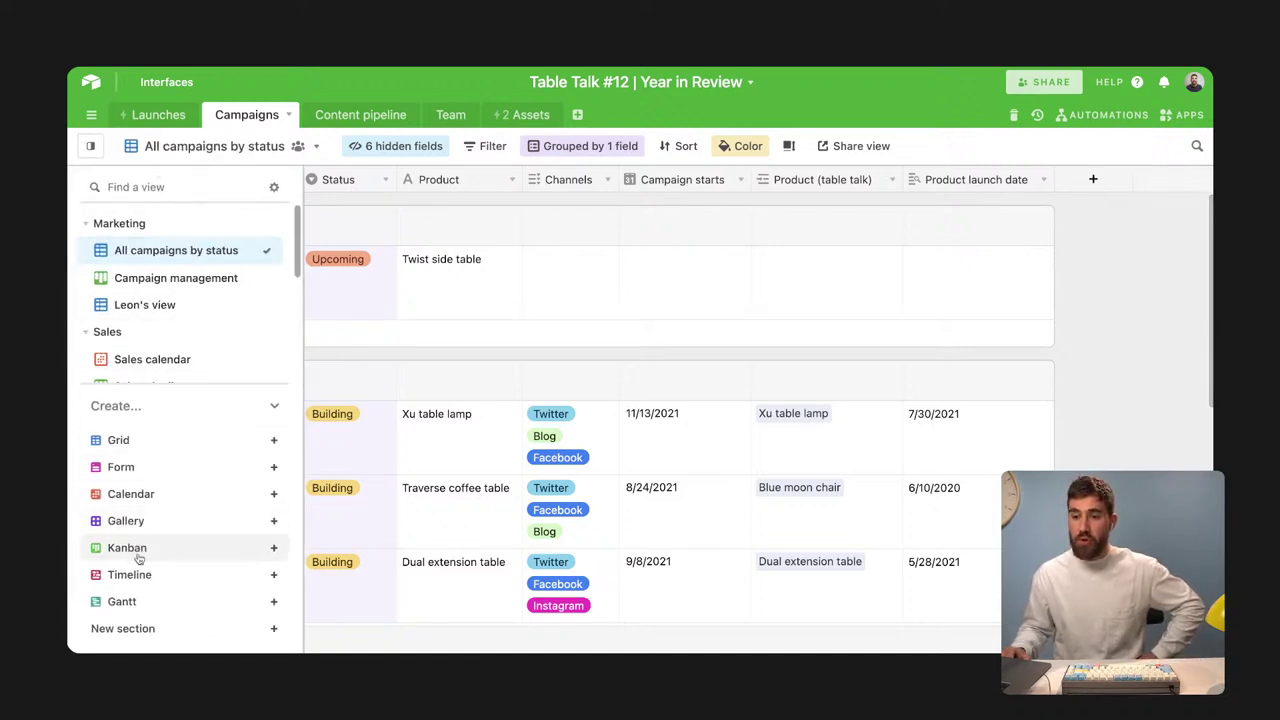
mouse_move(143, 585)
mouse_move(149, 608)
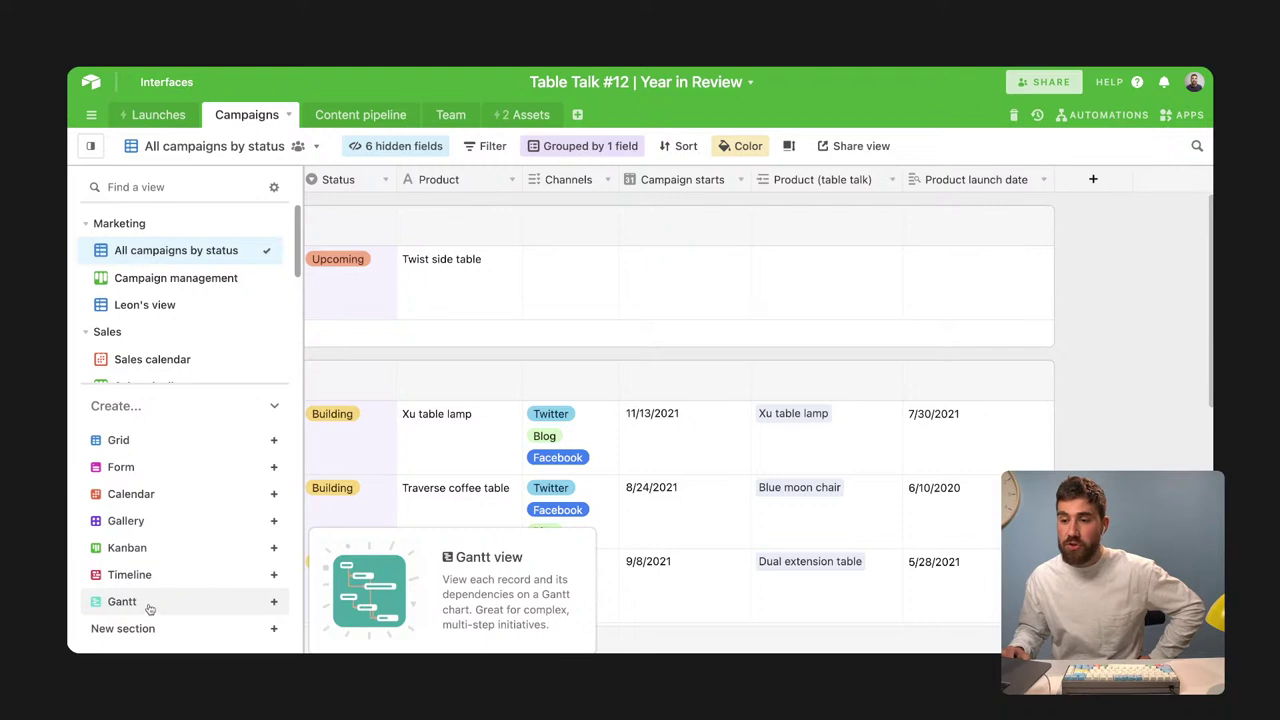
Collapse the Create section and open the Suzie Gantt view of campaigns
left_click(272, 405)
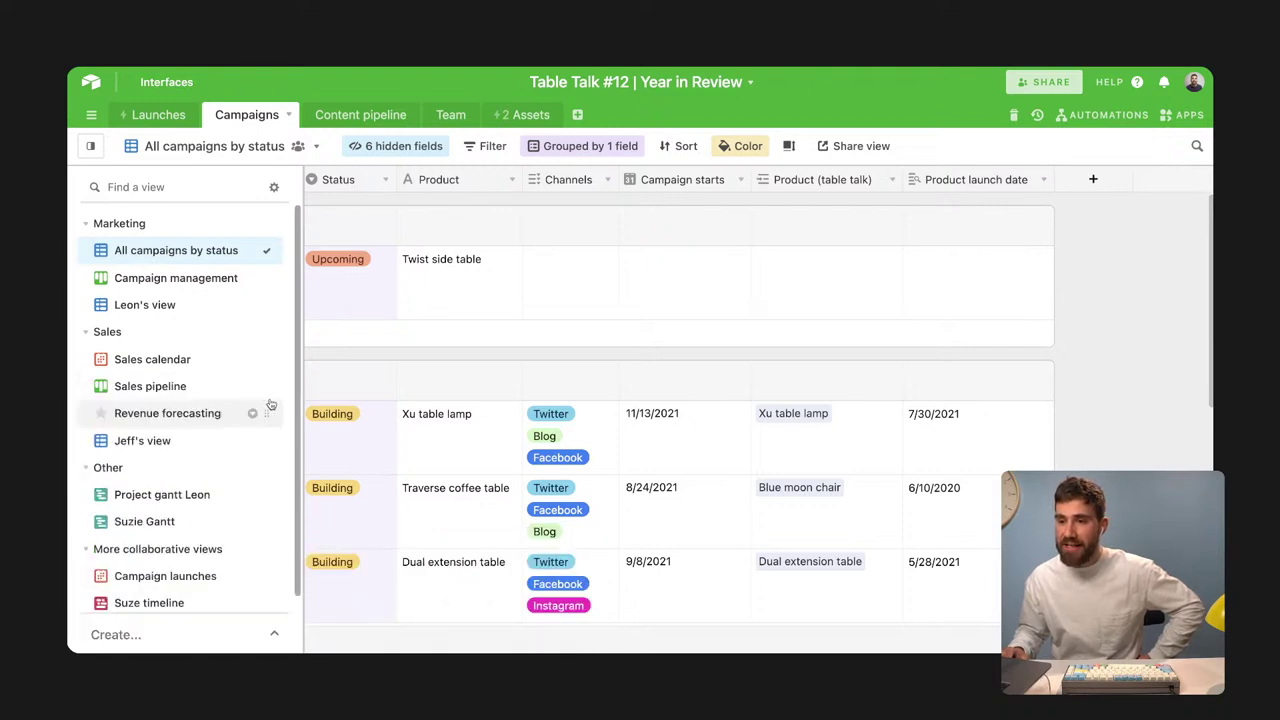
left_click(166, 523)
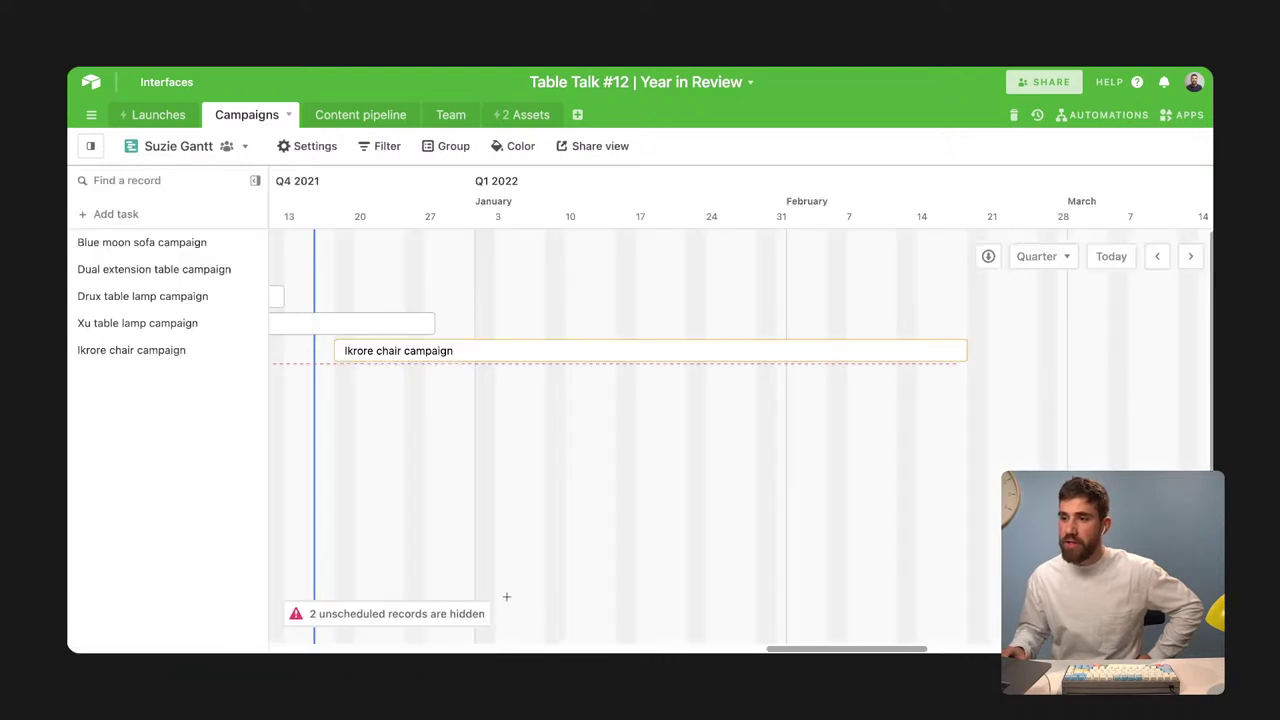
scroll(600, 615, "left", 7)
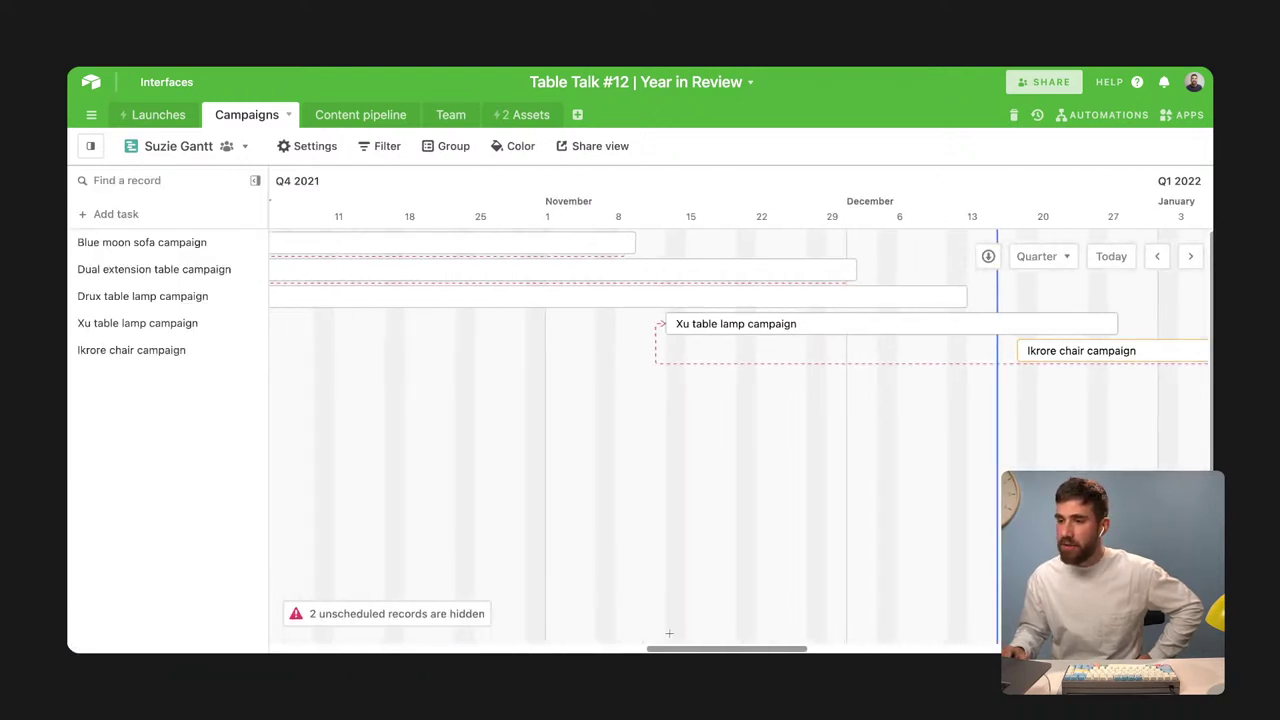
scroll(670, 633, "right", 1)
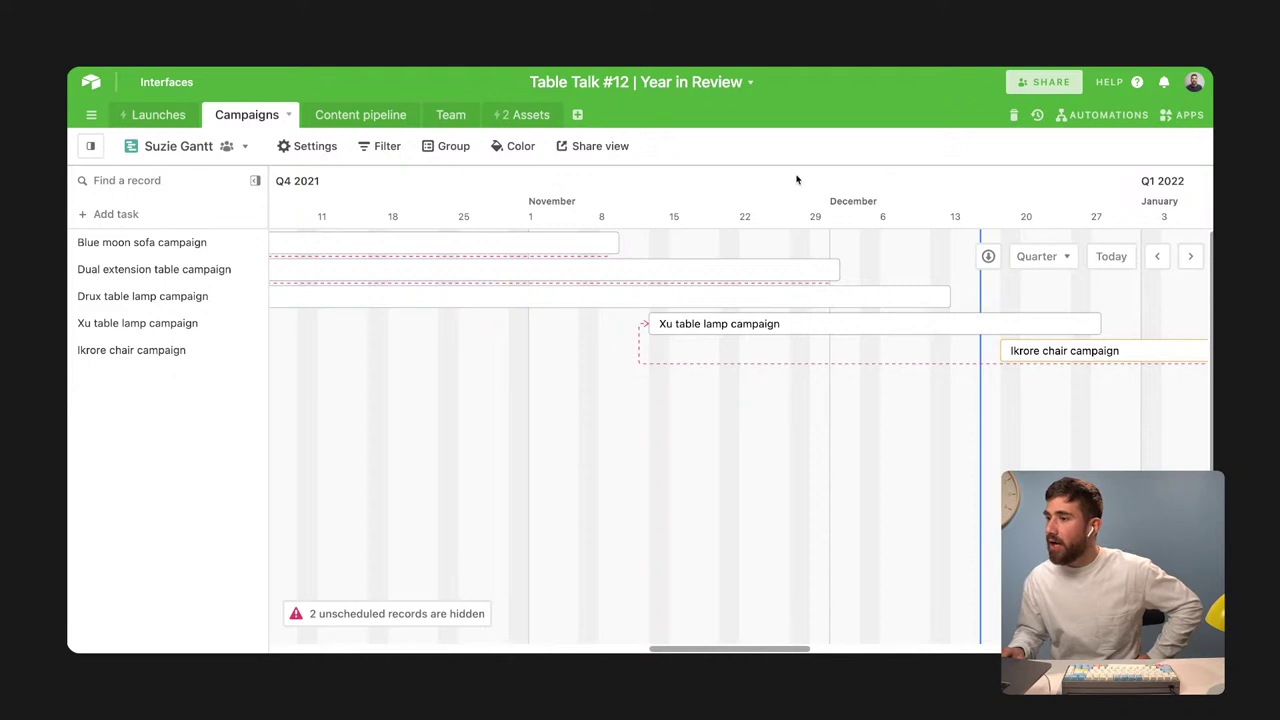
Switch to the Project gantt Leon view and change its timescale from Quarter to Year
left_click(90, 146)
left_click(162, 495)
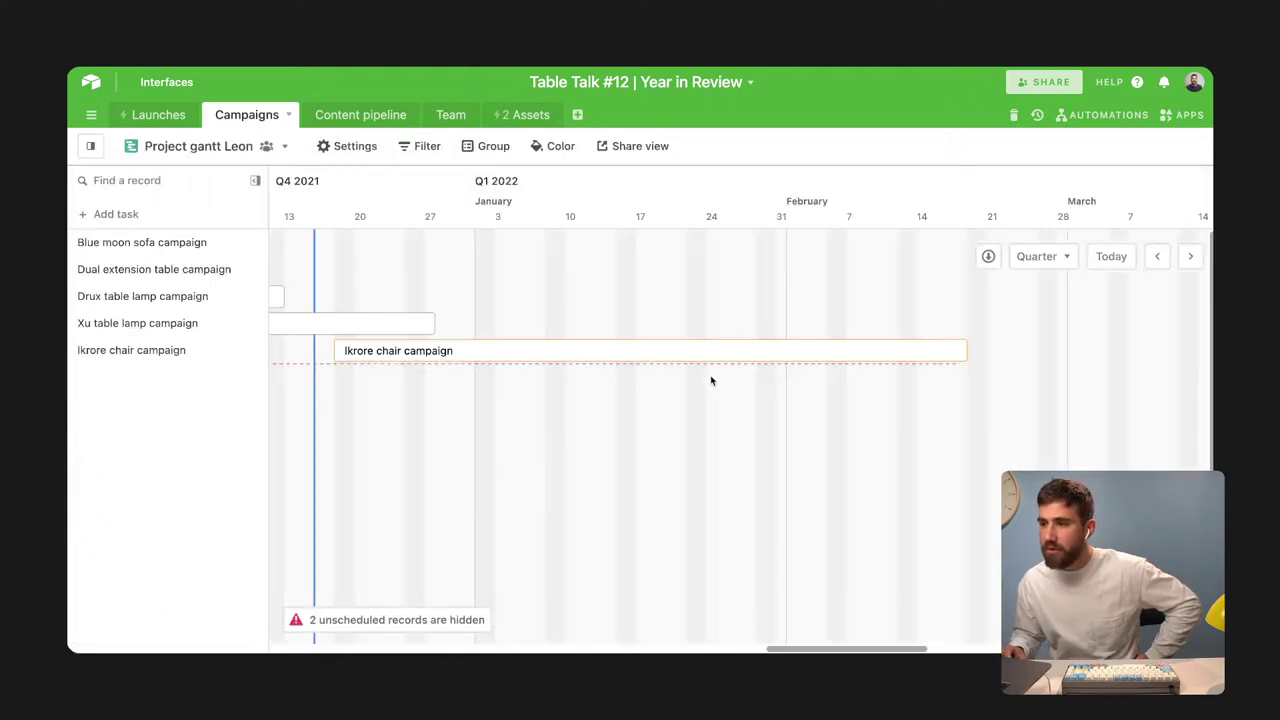
scroll(820, 239, "left", 5)
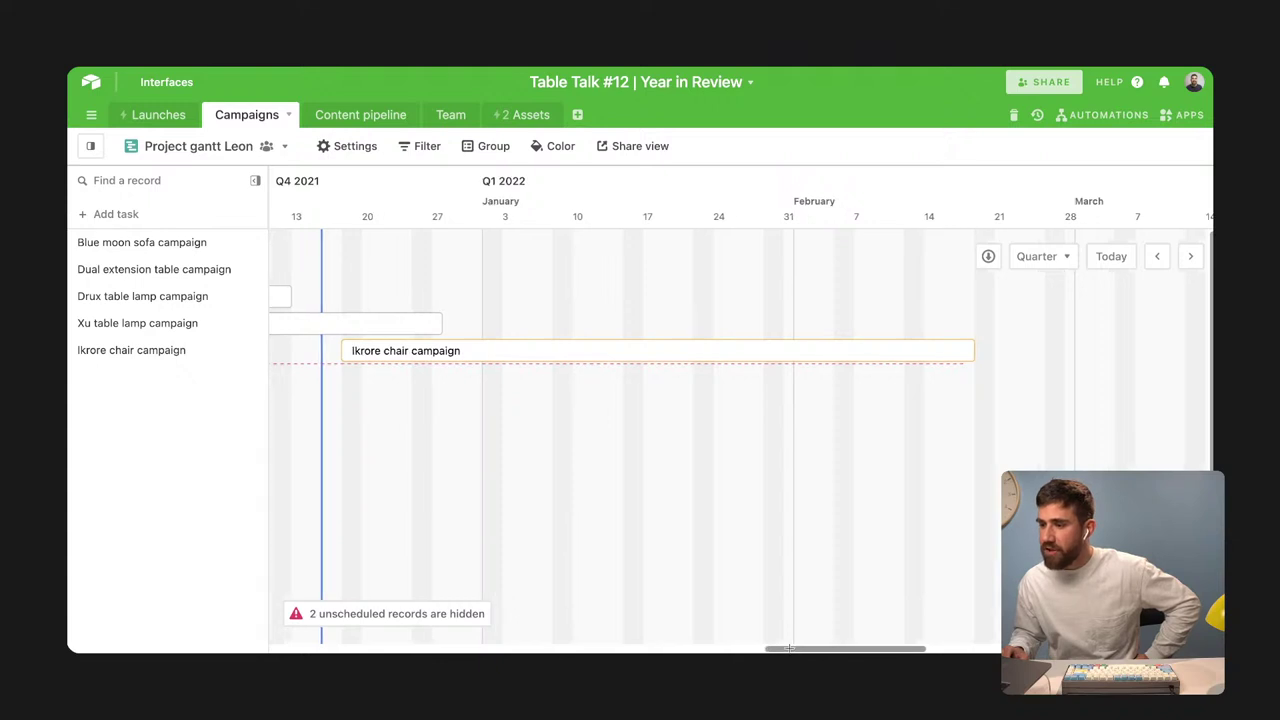
left_click(1040, 256)
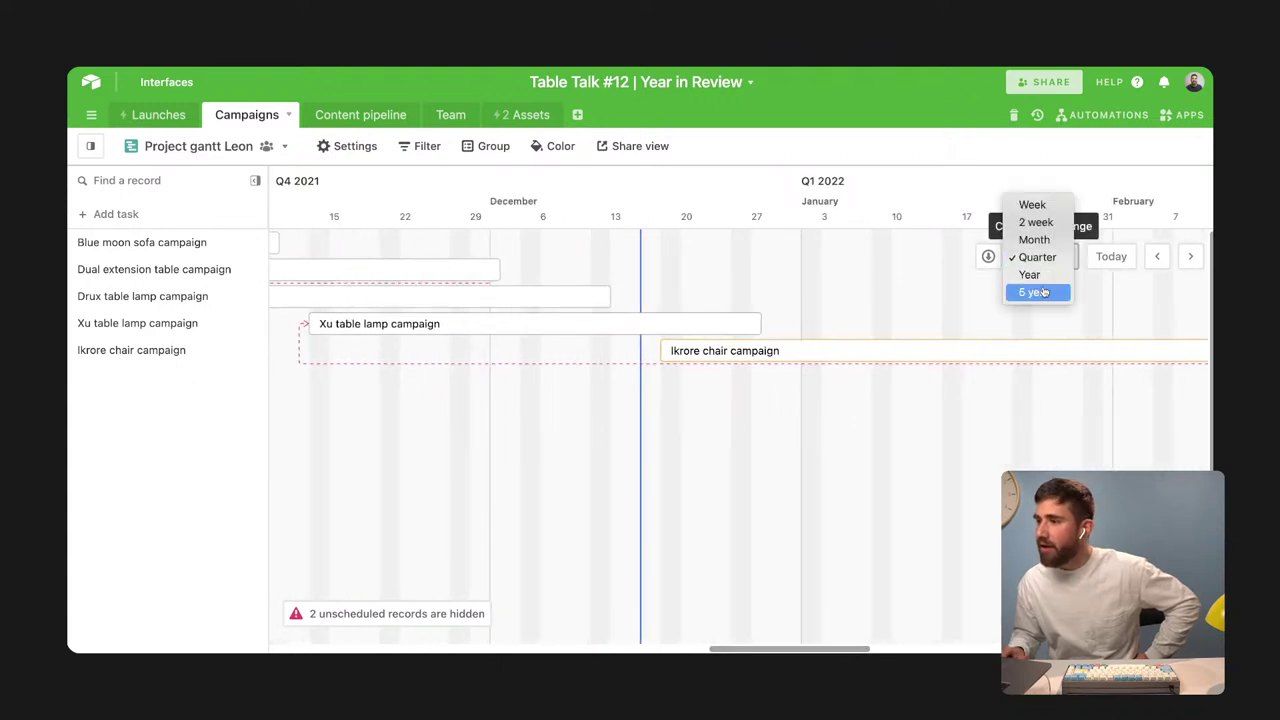
left_click(1030, 277)
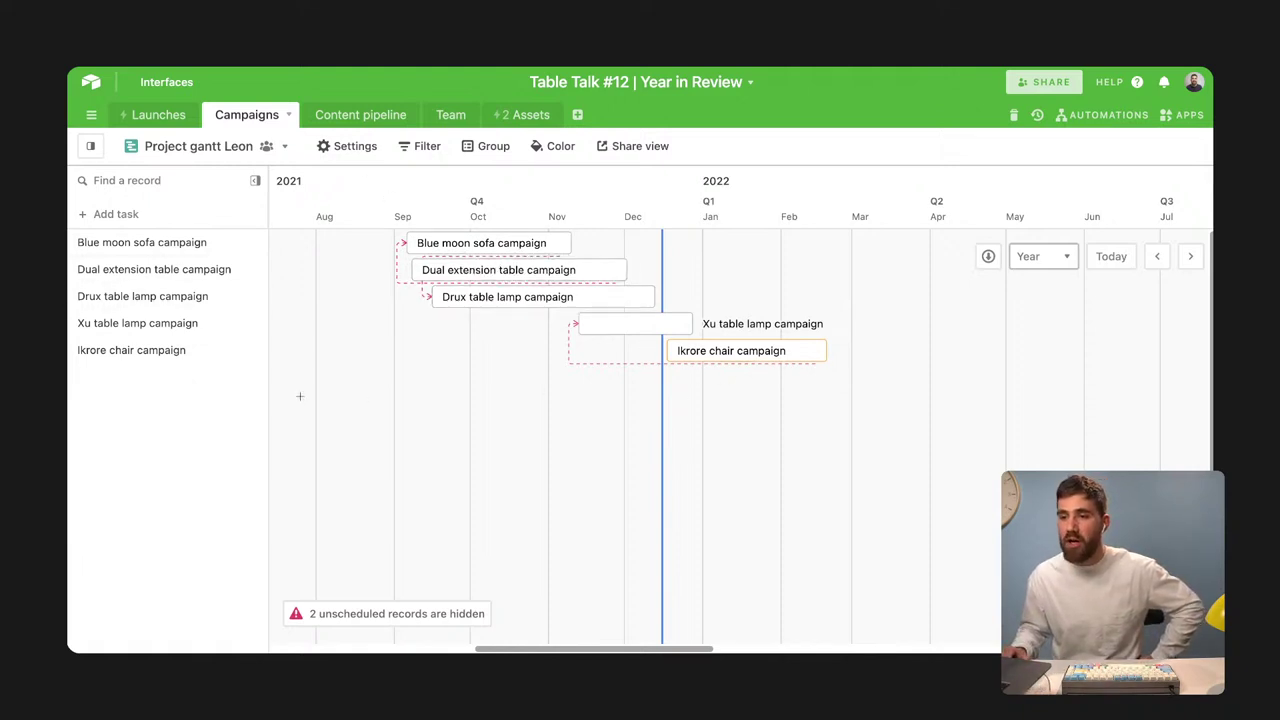
mouse_move(89, 148)
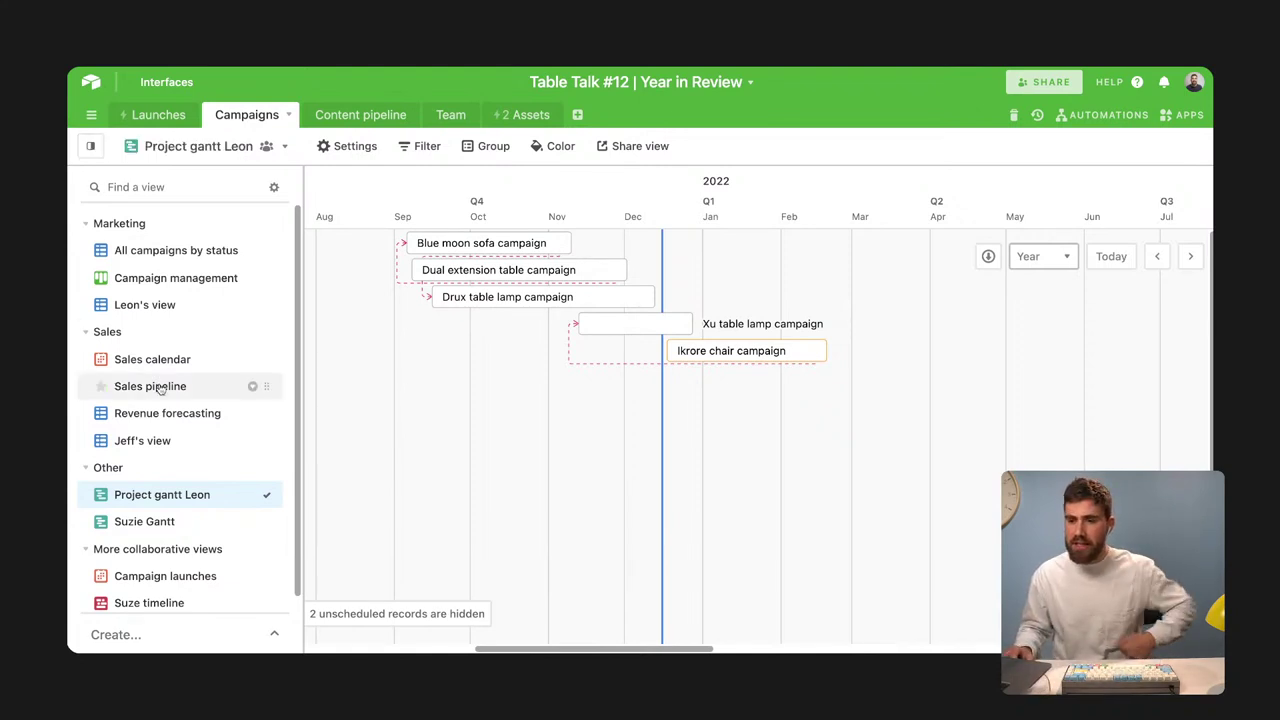
mouse_move(160, 390)
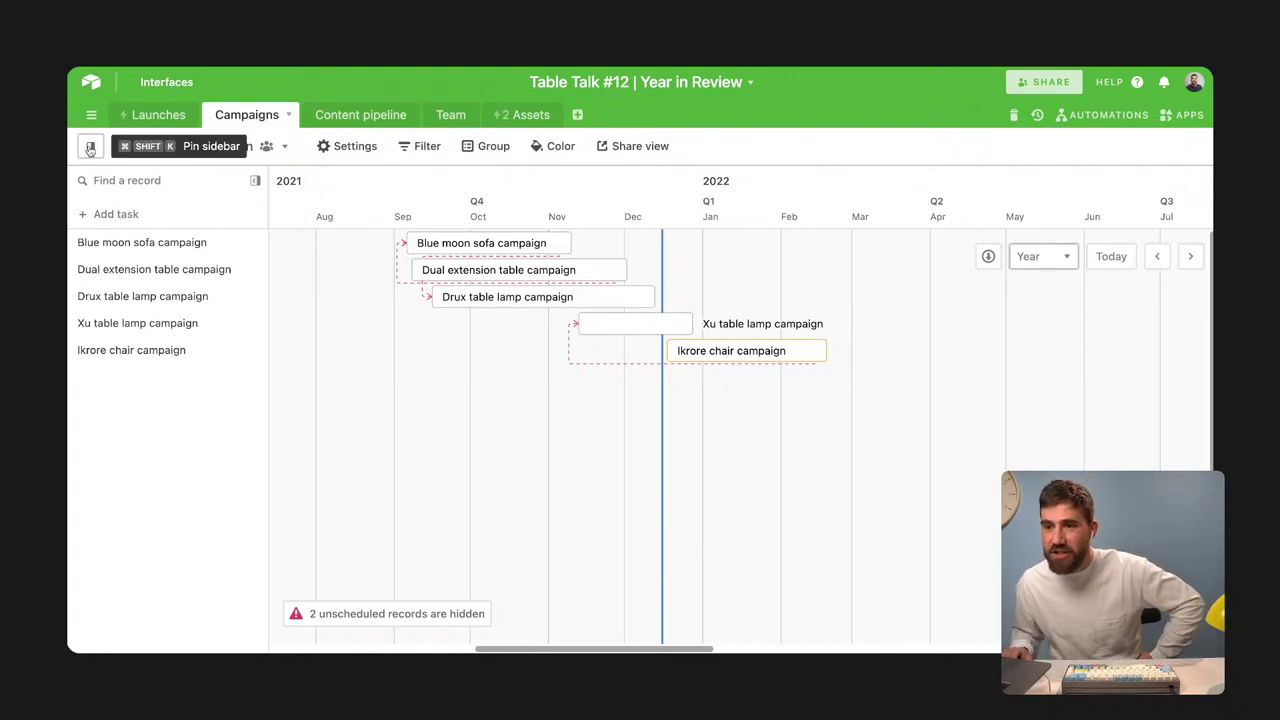
scroll(190, 505, "down", 1)
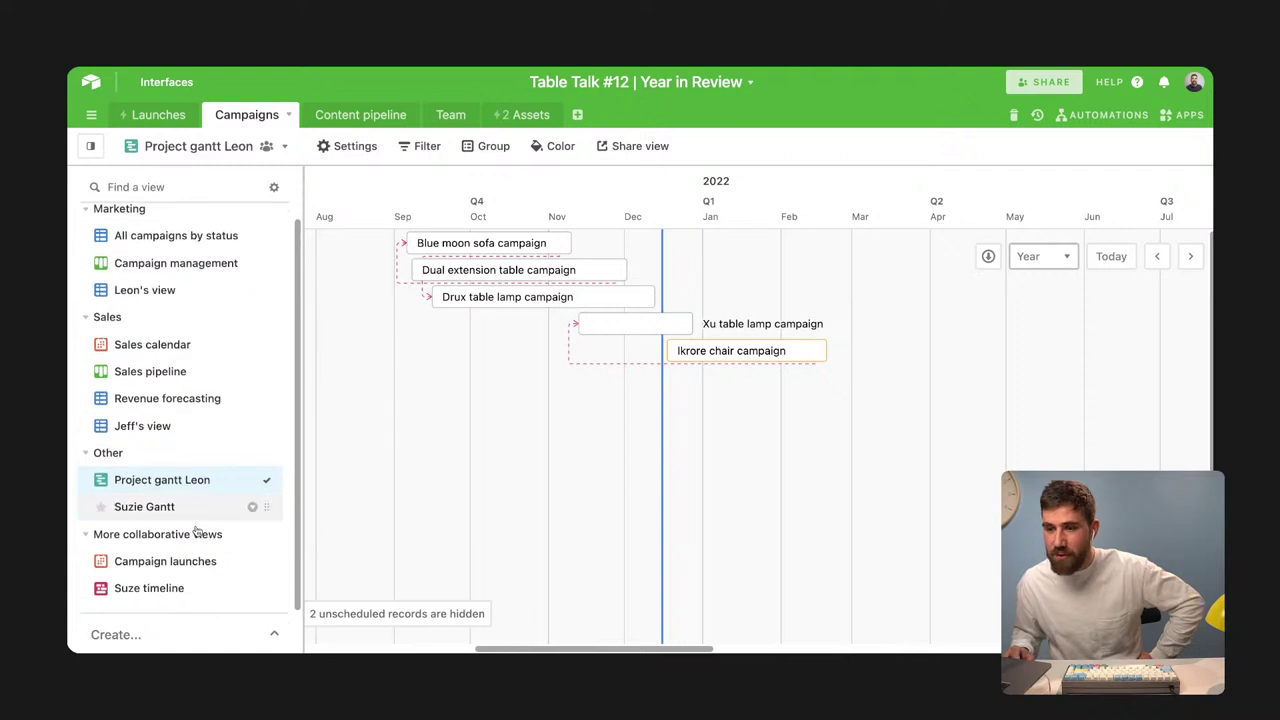
Open the Suze timeline view and change its timescale from Week to Year
left_click(168, 590)
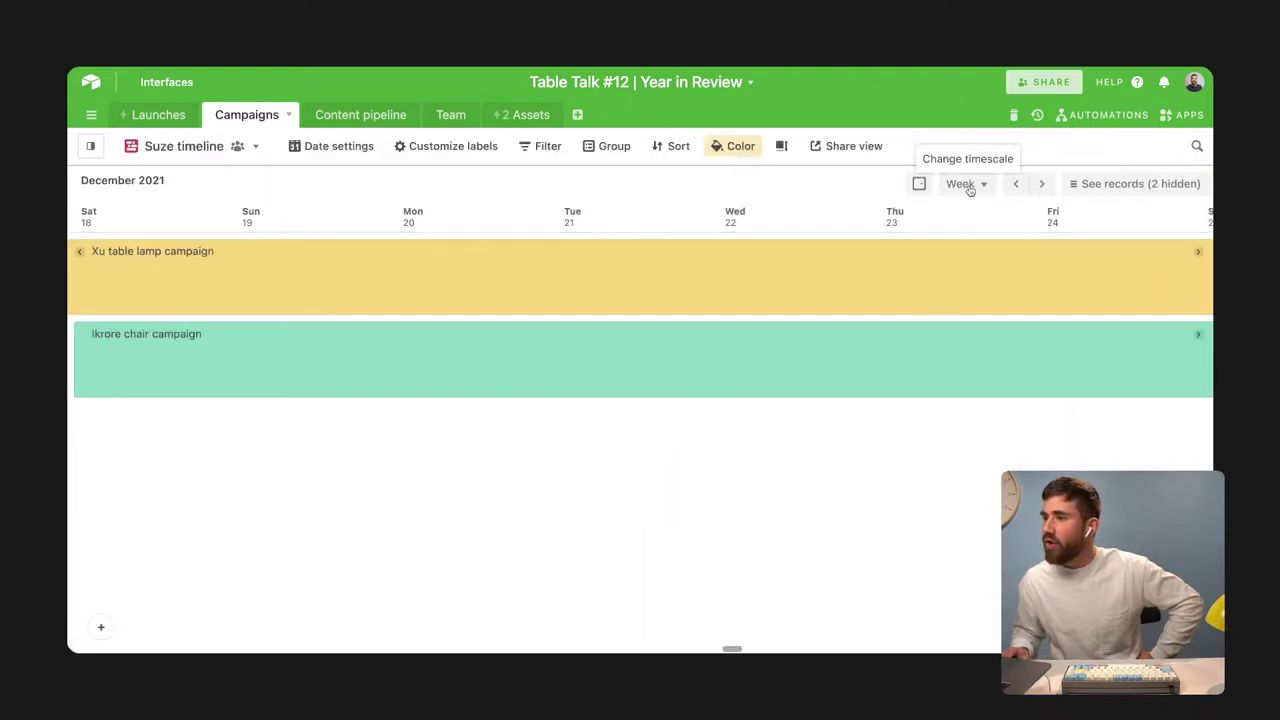
left_click(966, 184)
left_click(972, 330)
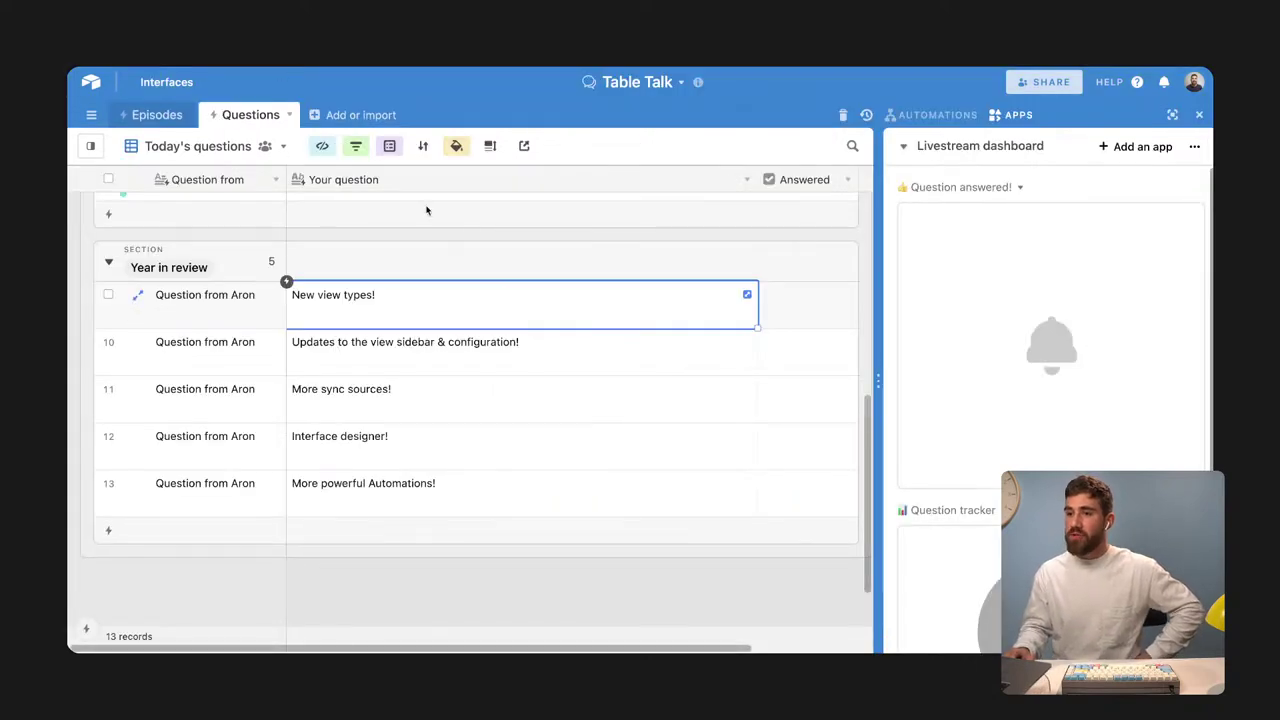
Narrow the Your question column and tick Answered on the New view types! question
left_click_drag(751, 177, 655, 180)
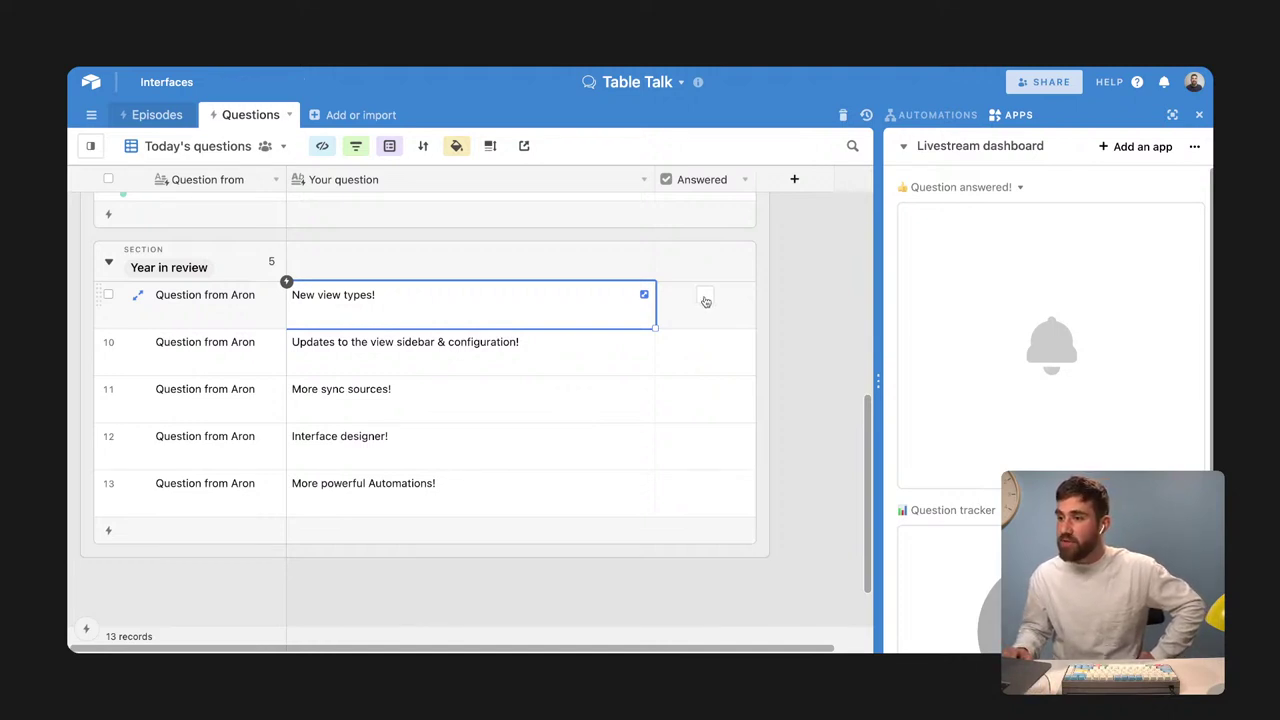
left_click(705, 299)
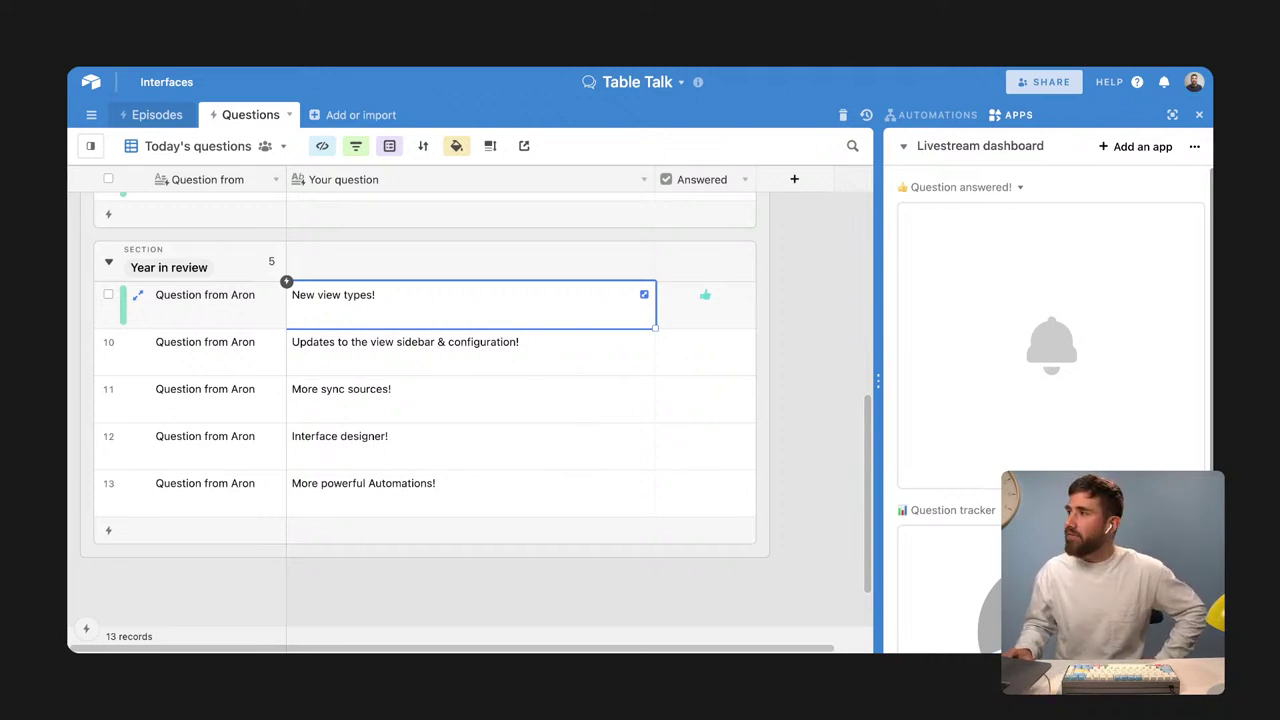
left_click(405, 352)
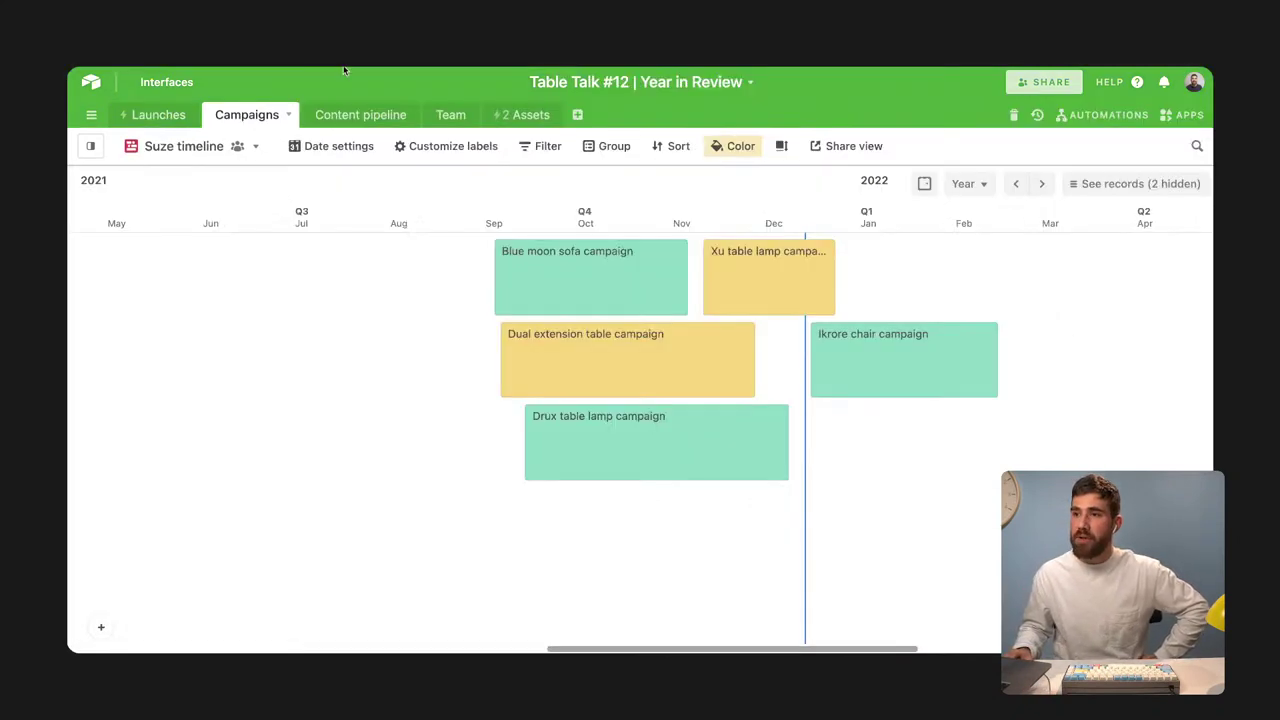
Reopen the views sidebar on the Year in Review Suze timeline
mouse_move(91, 146)
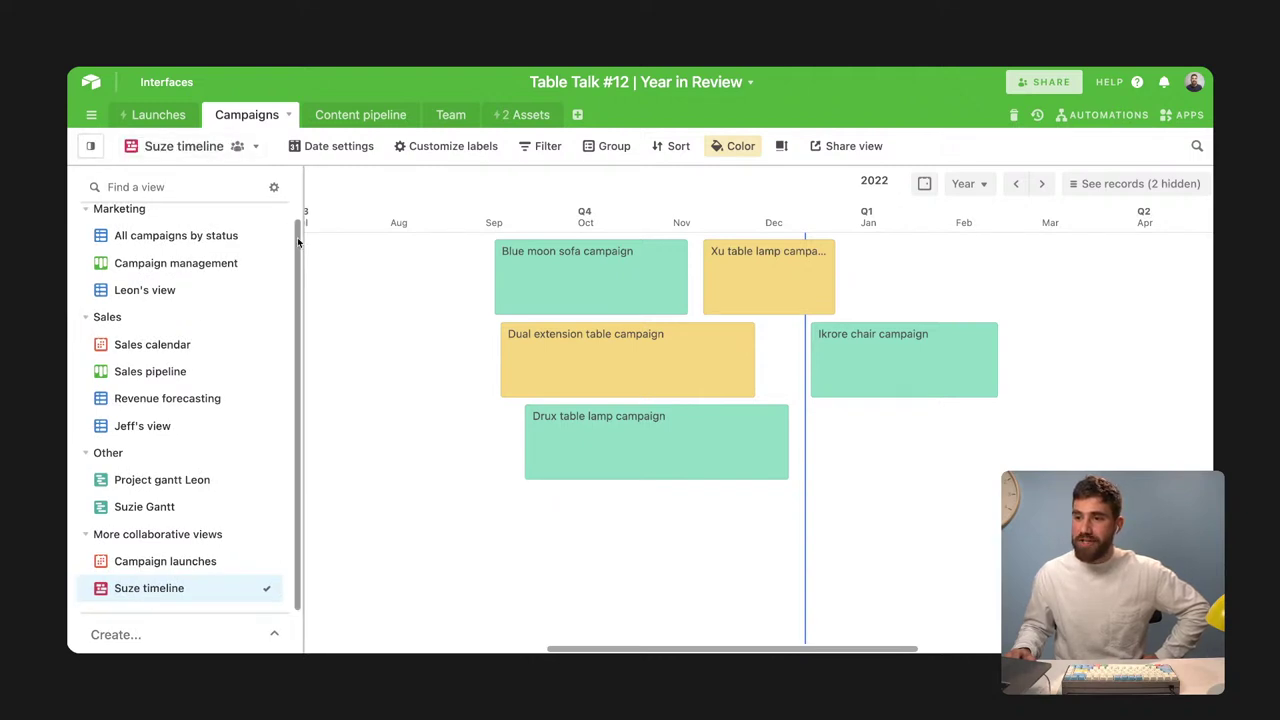
scroll(295, 224, "up", 1)
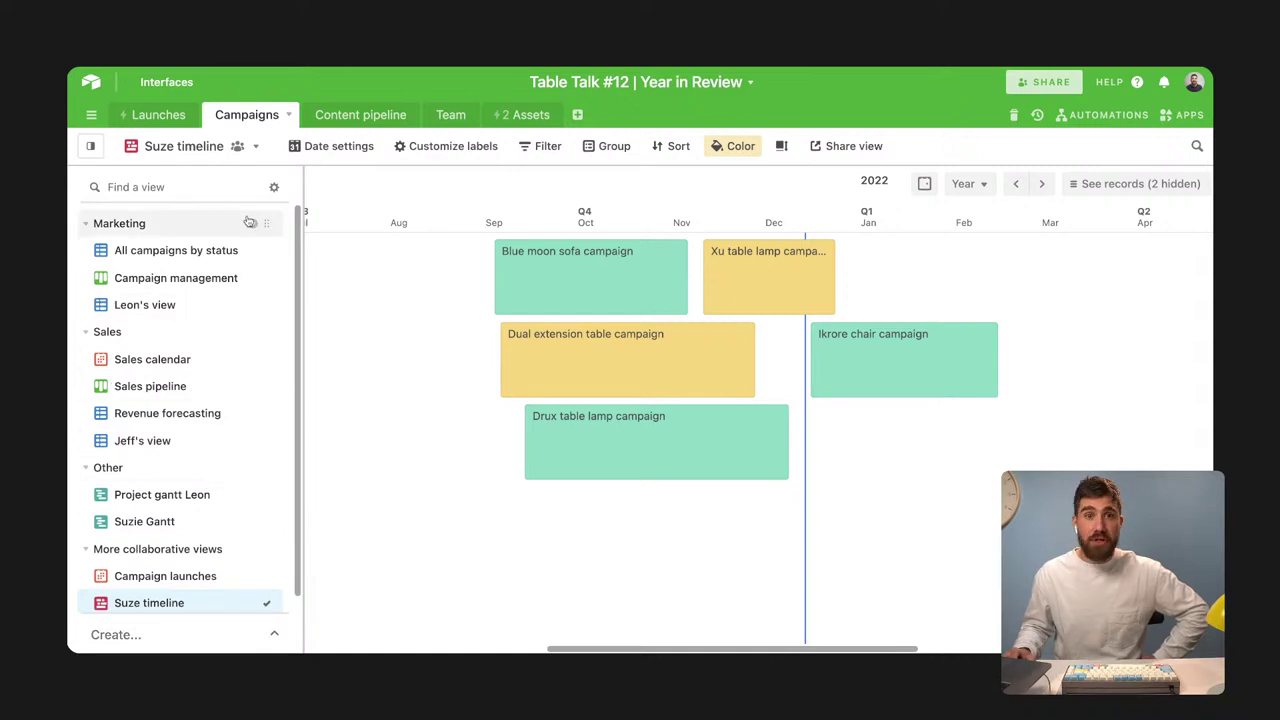
Expand the Create section of the views list and preview the Grid view type
left_click(274, 634)
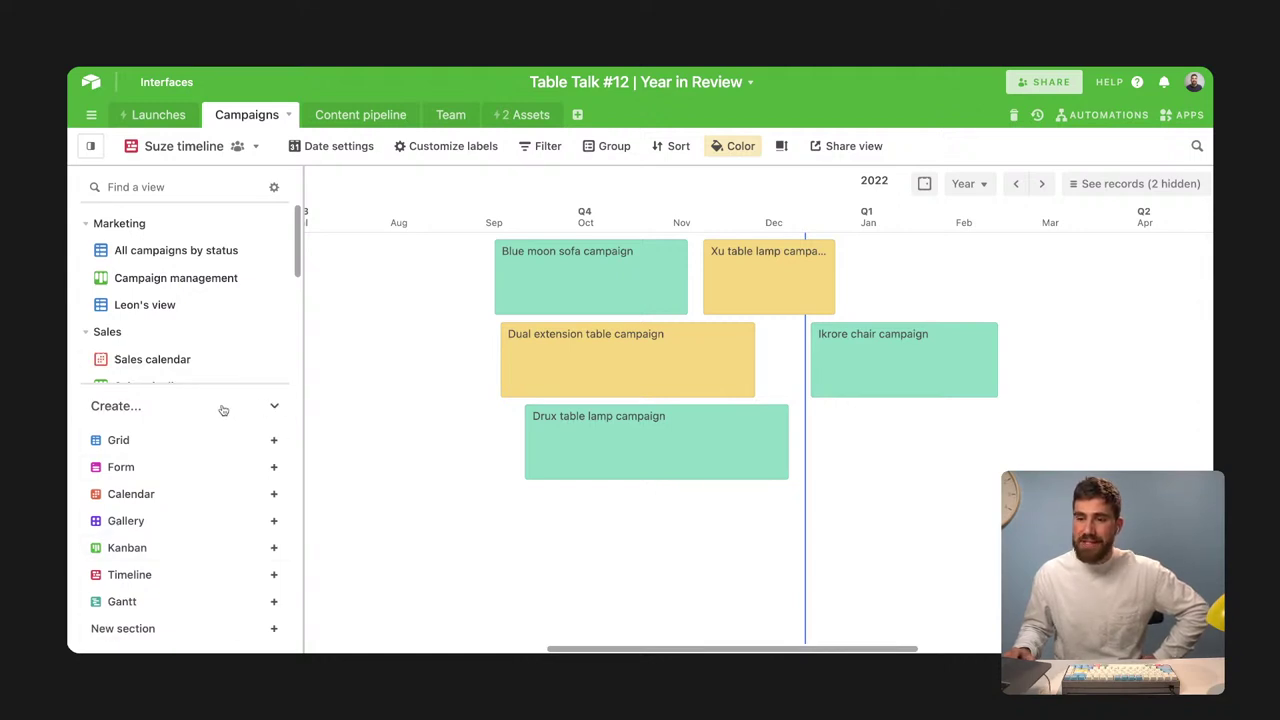
left_click(275, 408)
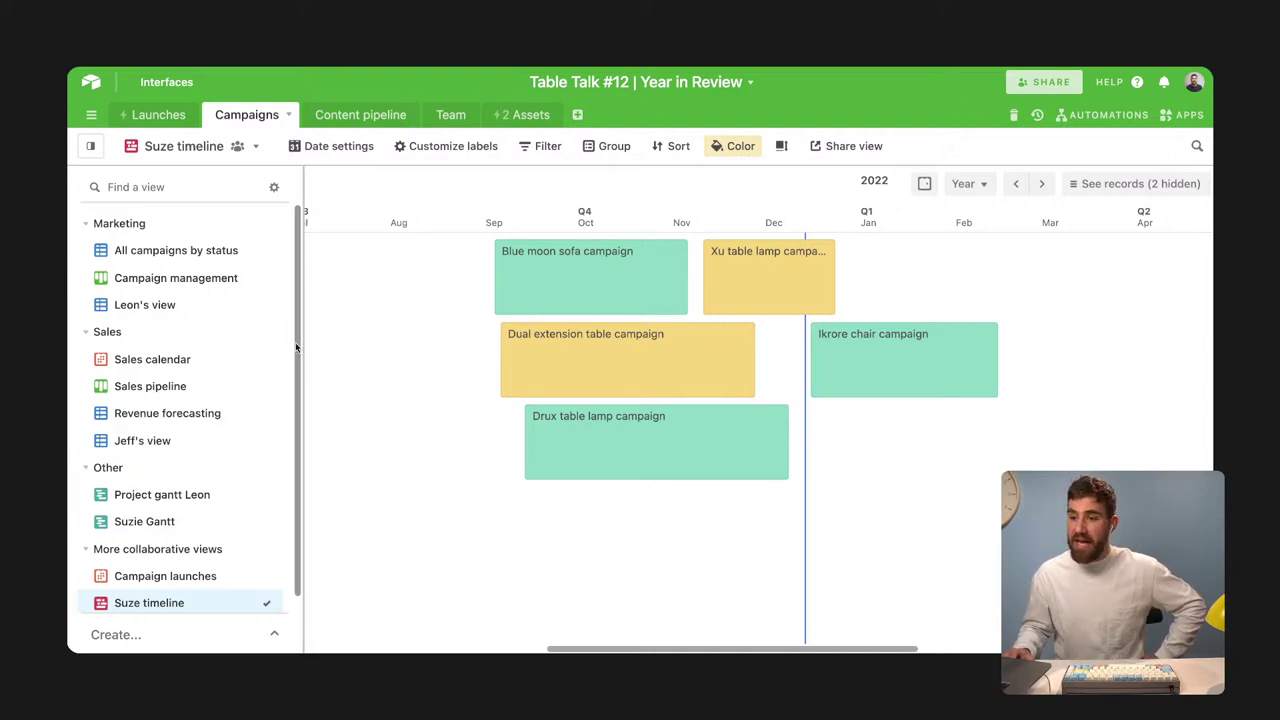
left_click(222, 634)
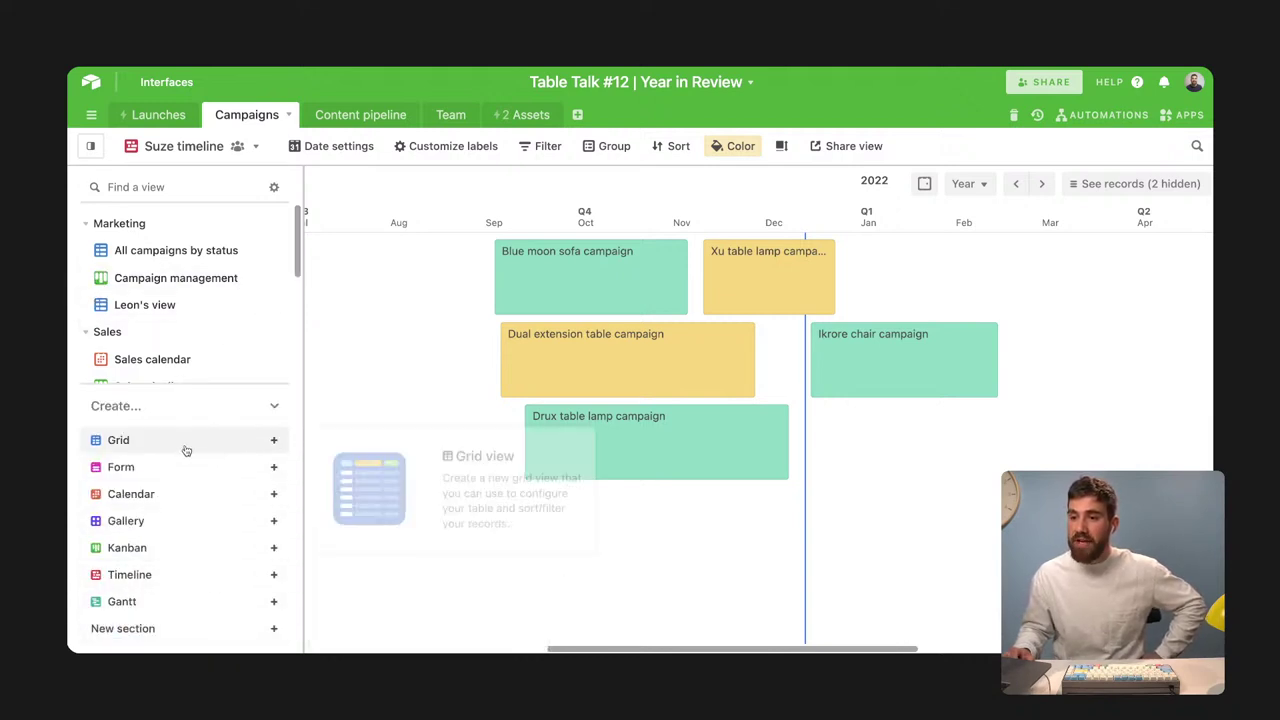
mouse_move(185, 450)
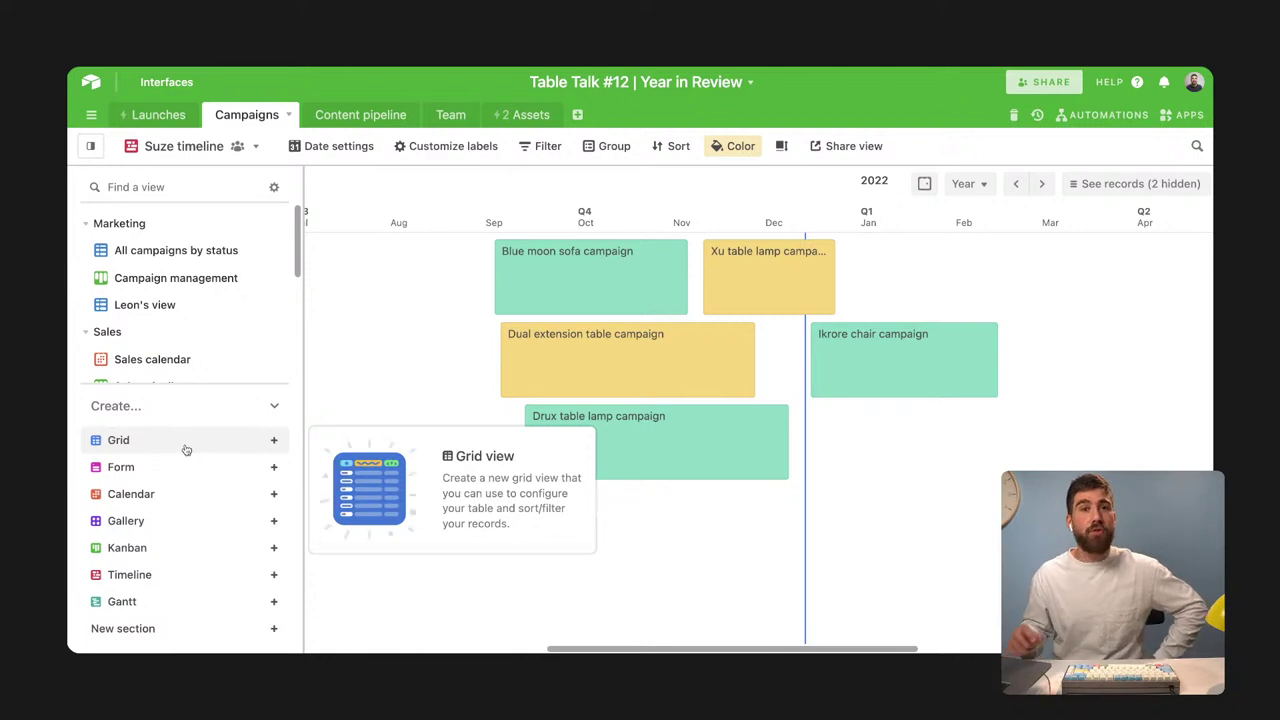
Create a personal Grid view, naming it as the user's own personal view
left_click(185, 450)
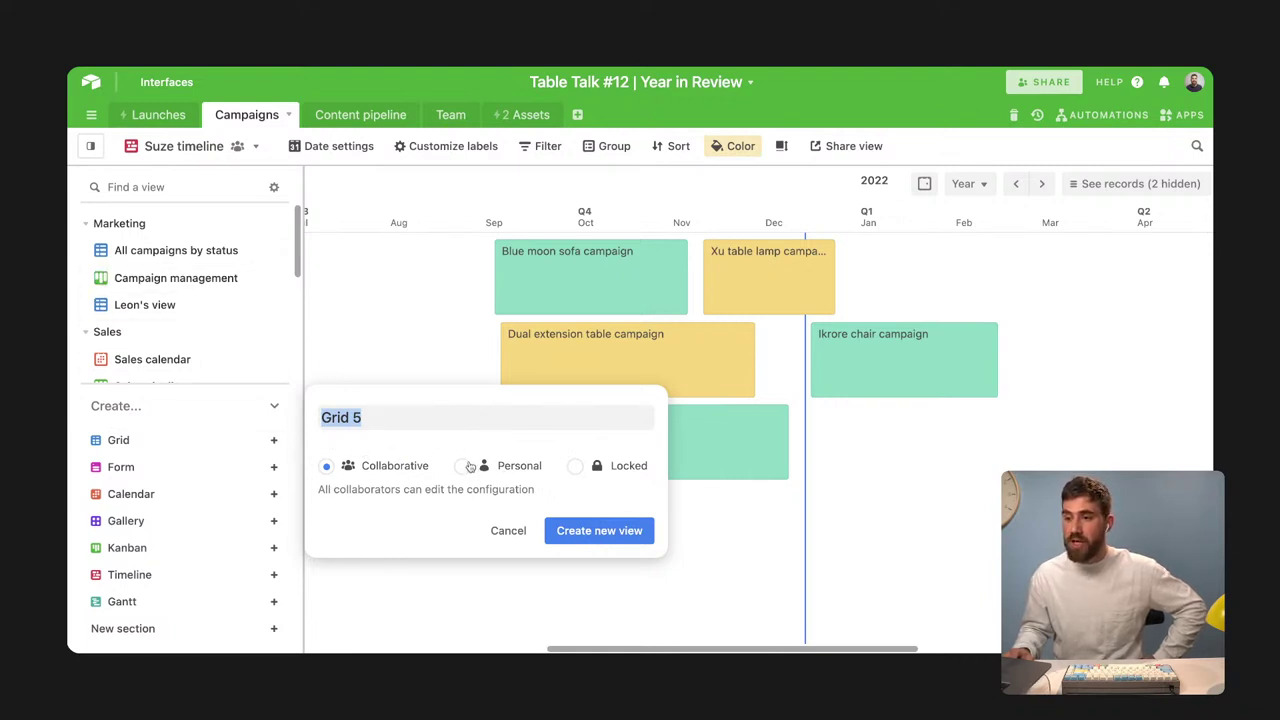
left_click(470, 466)
triple_click(390, 415)
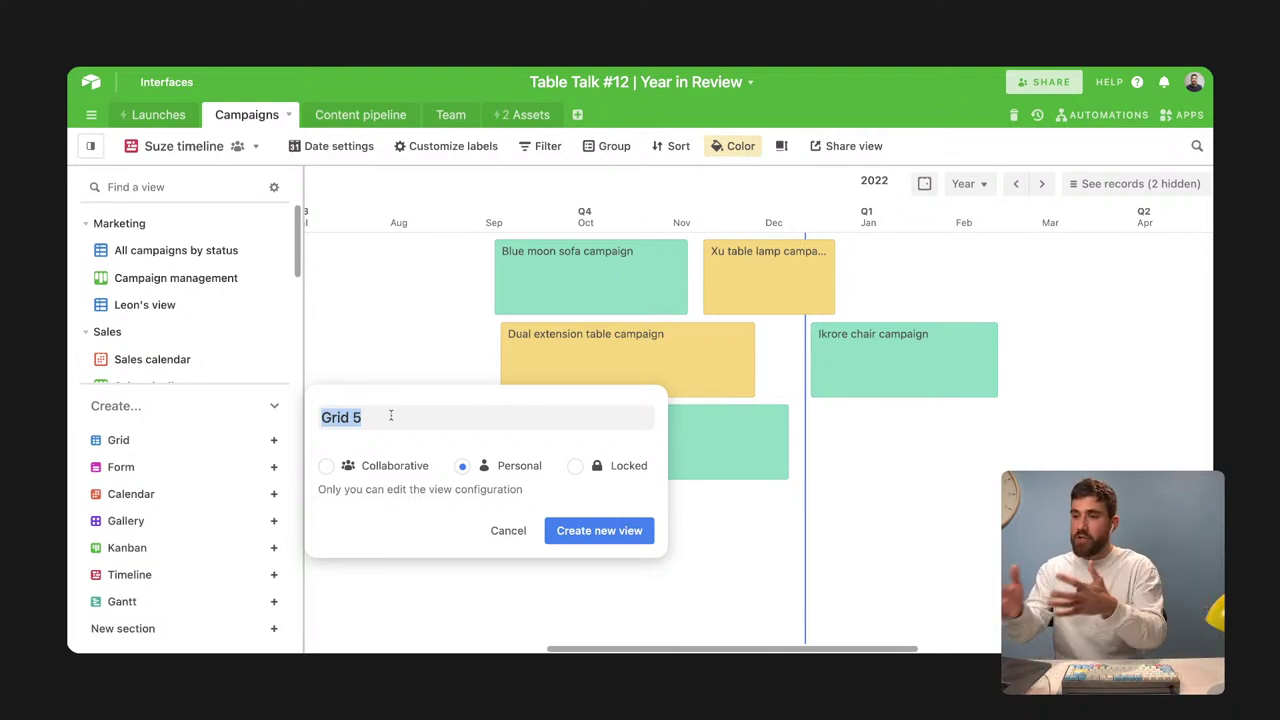
type("Aron")
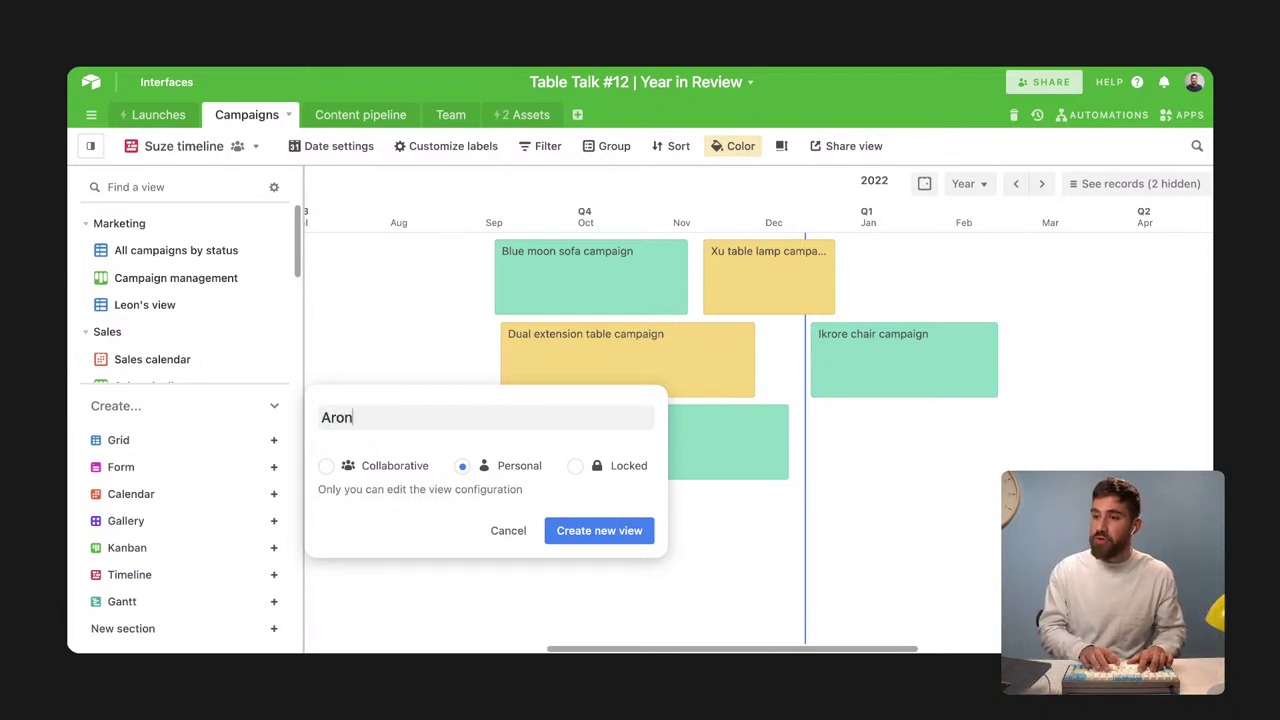
type("'s personal view")
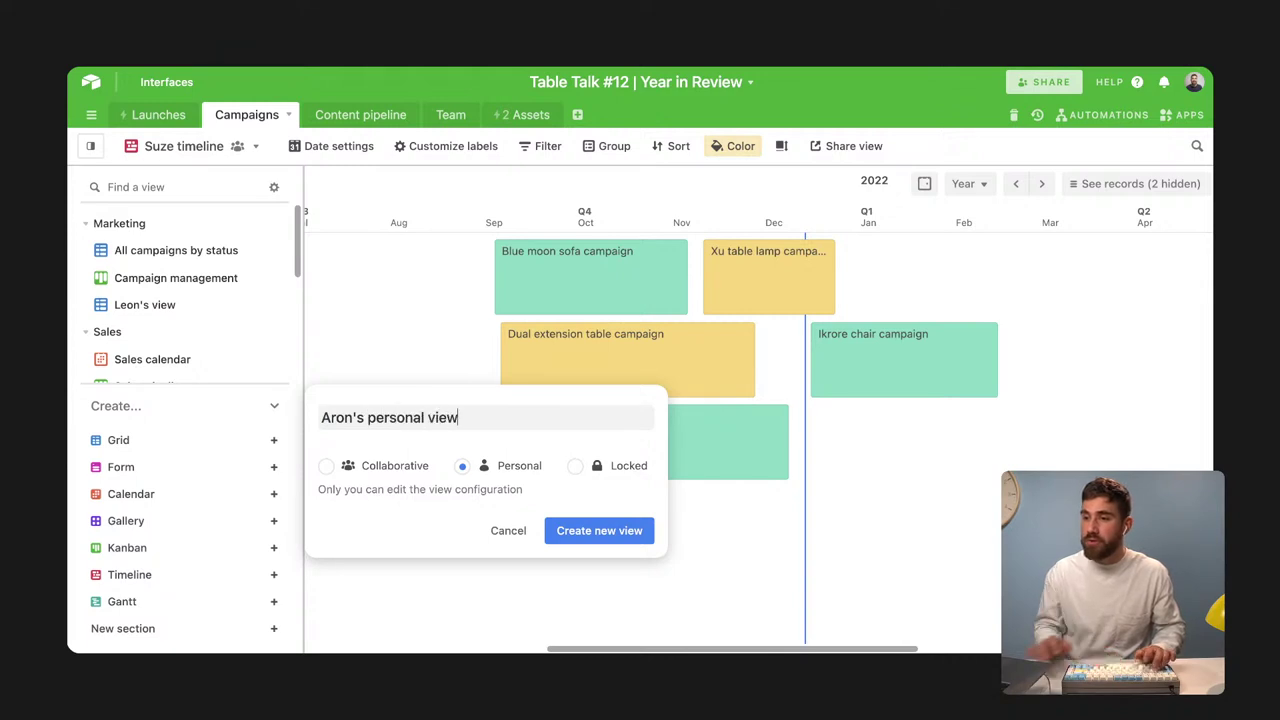
left_click(623, 540)
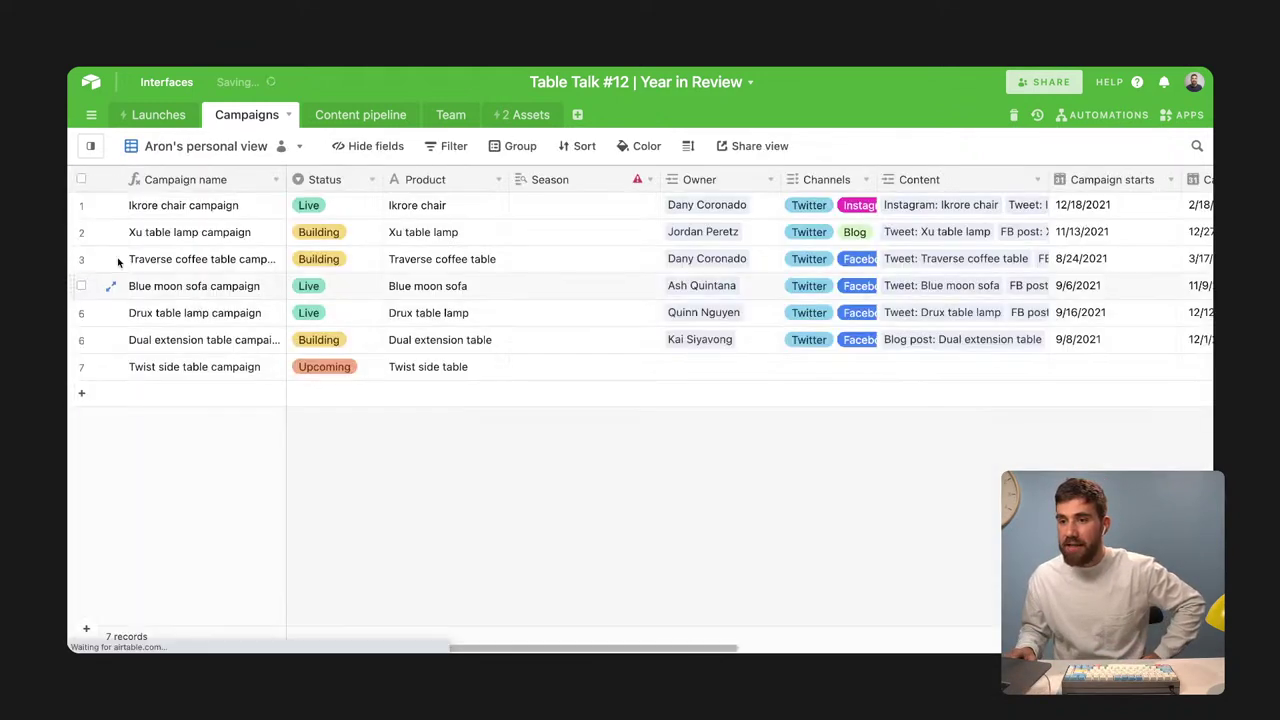
left_click(92, 147)
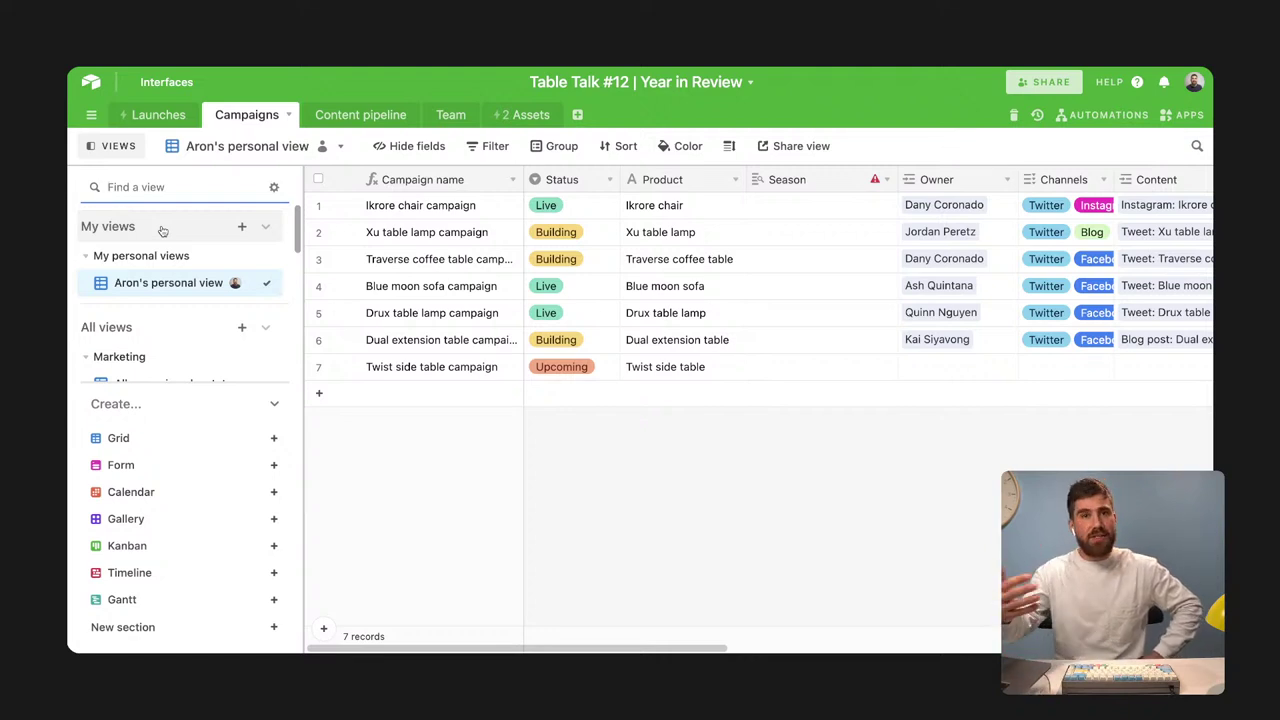
Collapse the Create section to reveal My views and the shared Marketing and Sales views
mouse_move(204, 289)
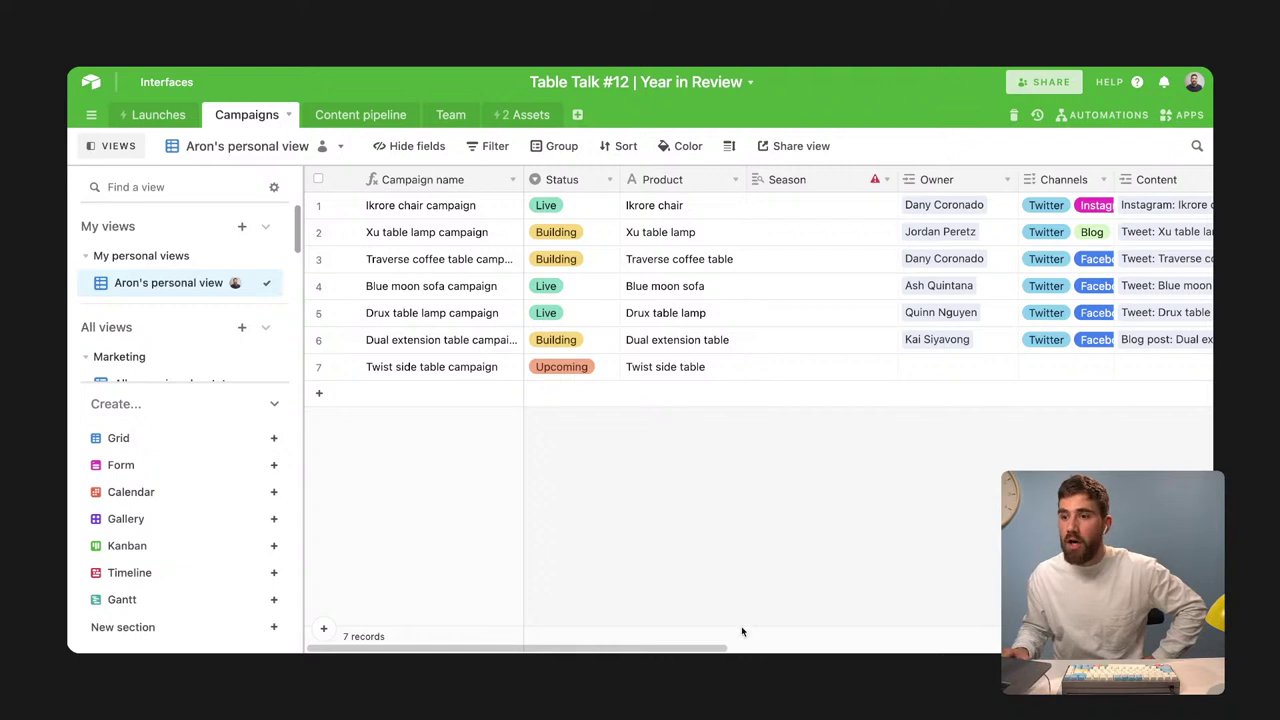
left_click(277, 405)
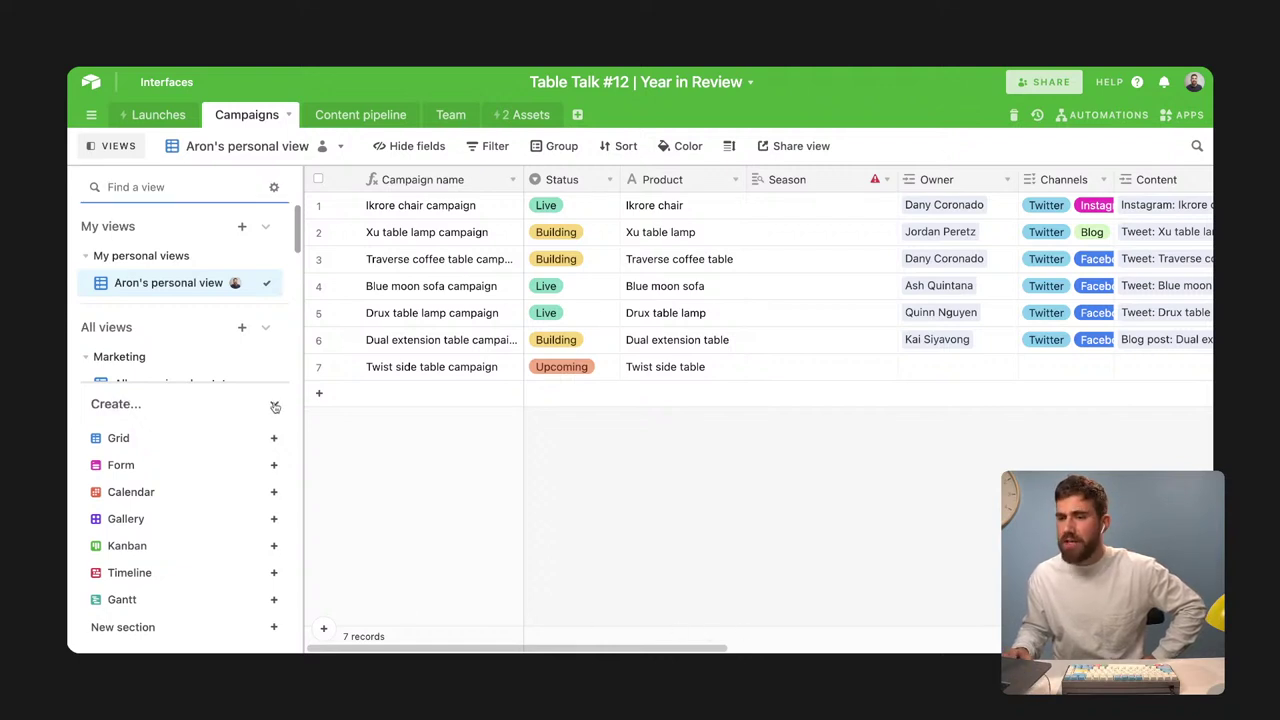
left_click(275, 405)
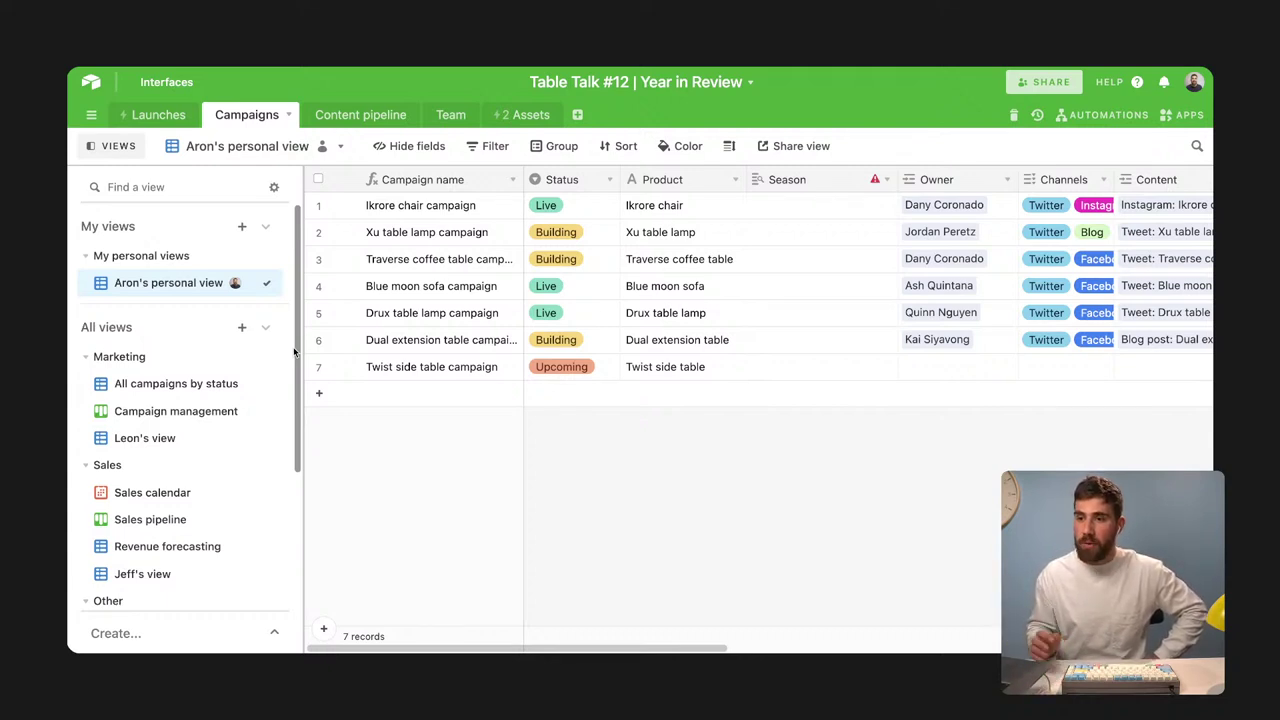
Pin the Campaign management view to My favorites from its view menu
mouse_move(253, 390)
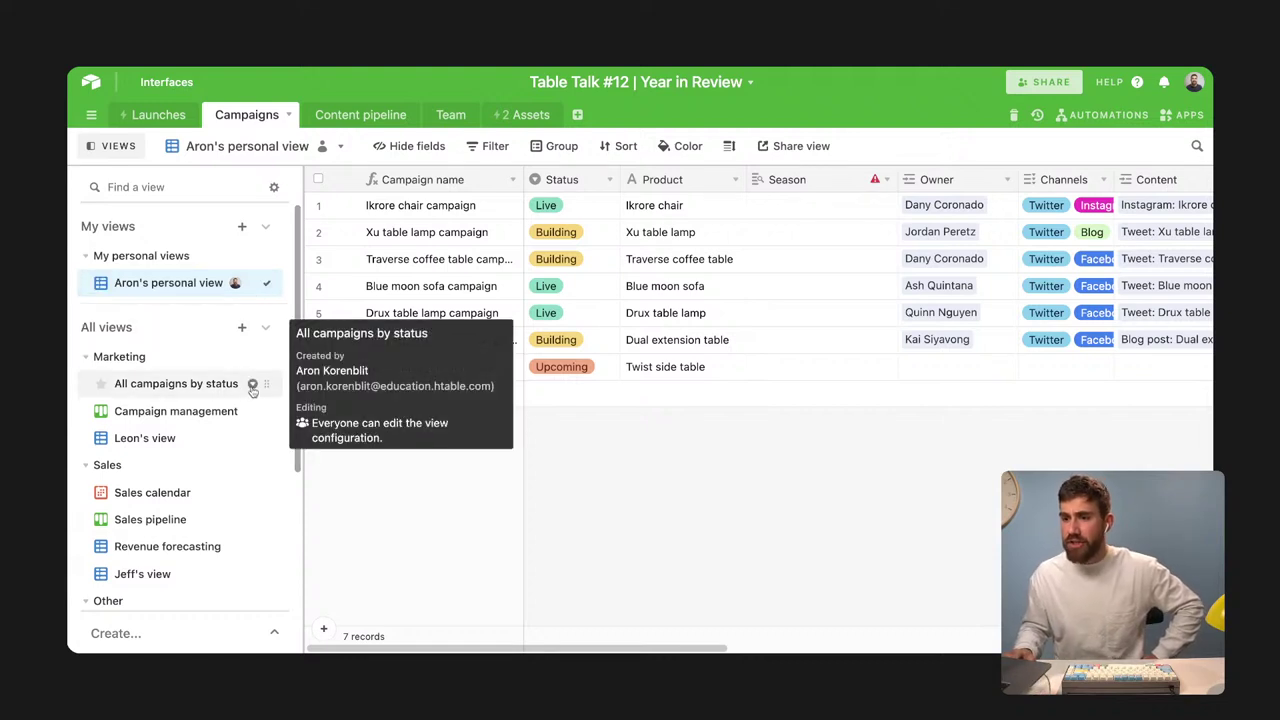
mouse_move(255, 412)
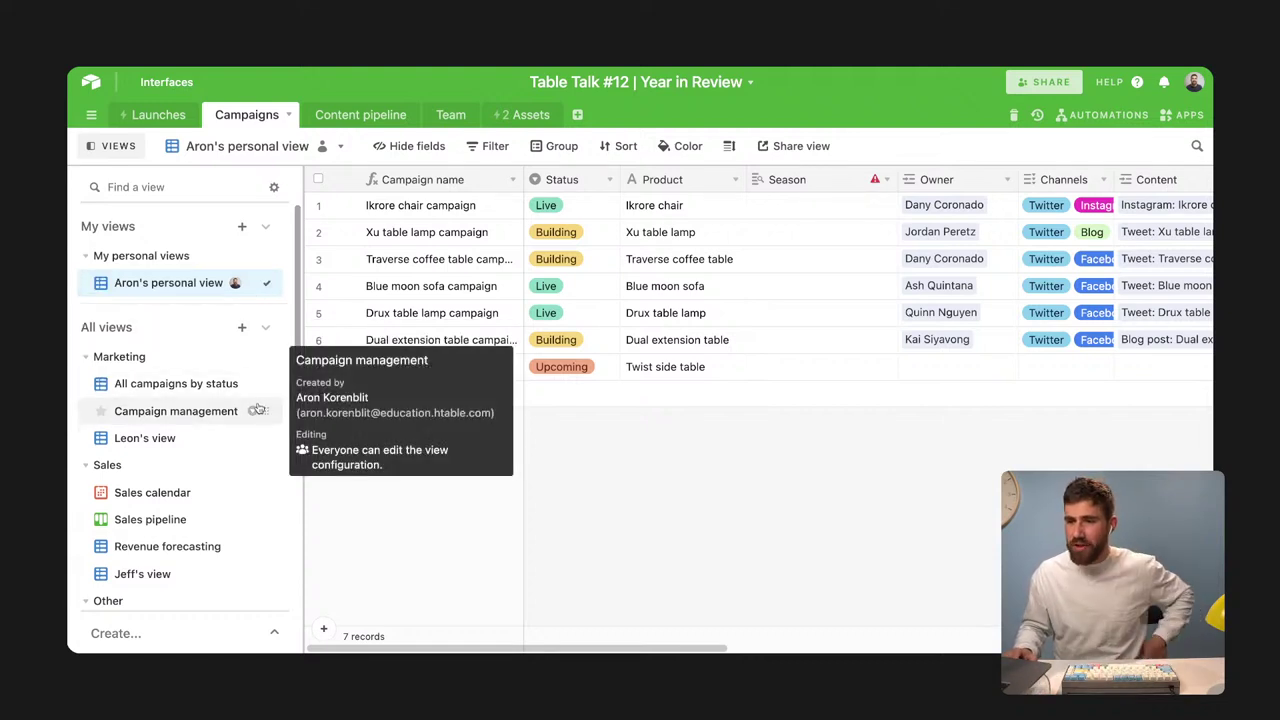
left_click(254, 413)
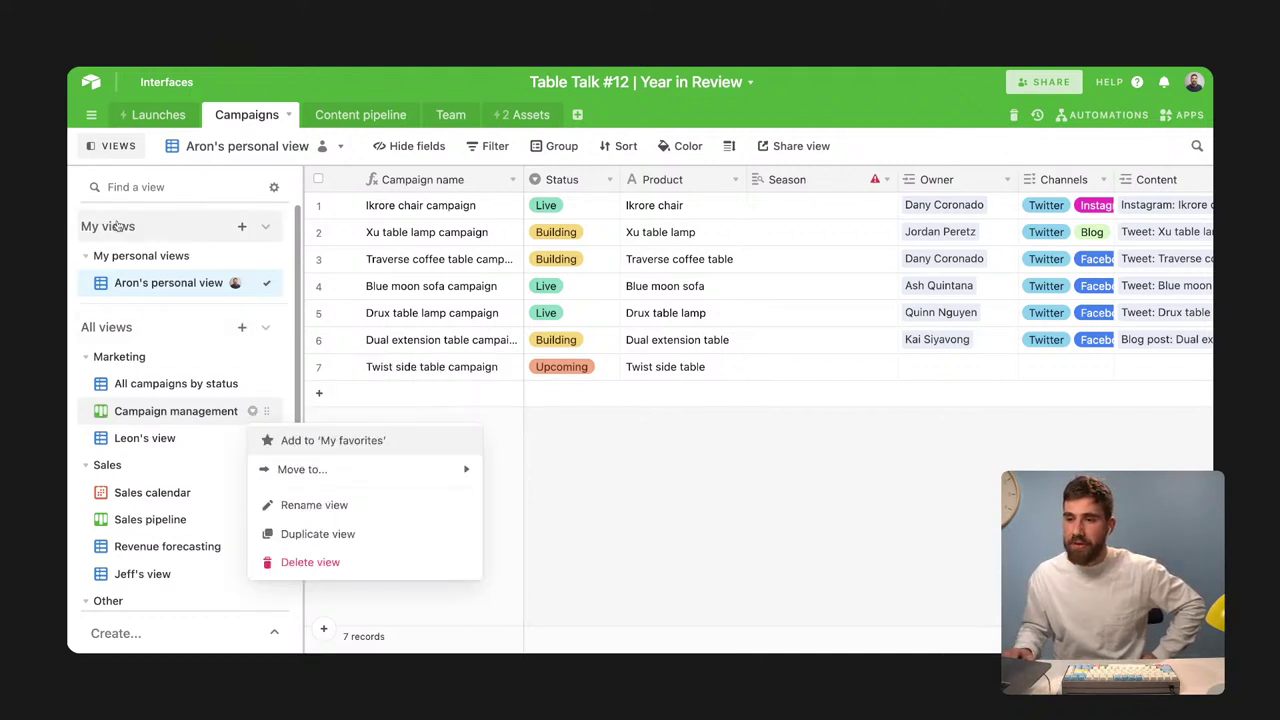
left_click(308, 444)
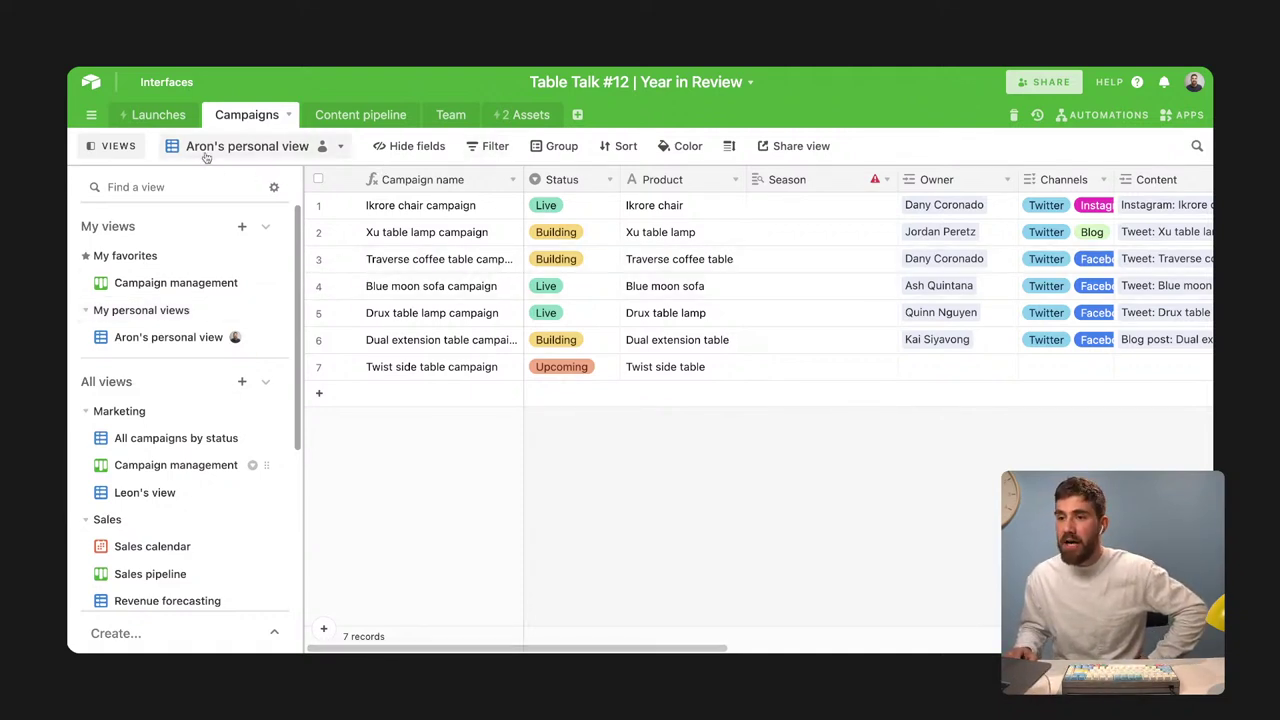
Filter the view to campaigns whose Status is any of Building or Live
left_click(105, 146)
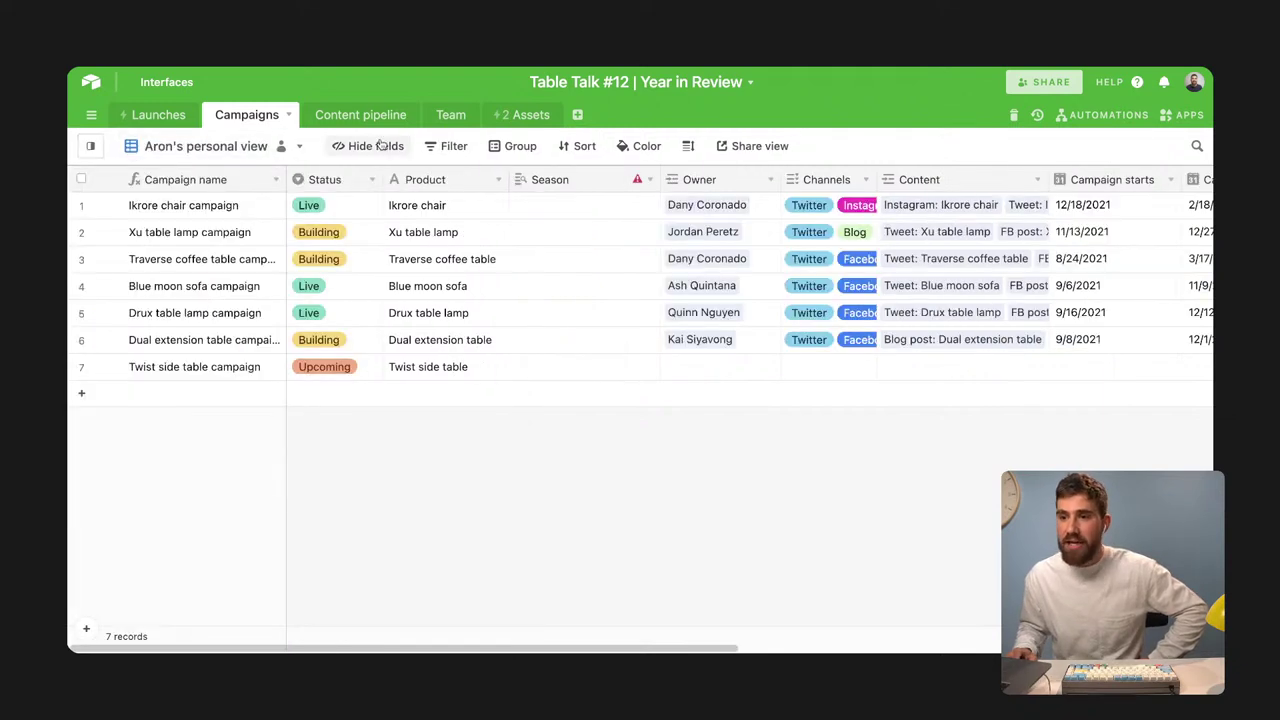
left_click(453, 146)
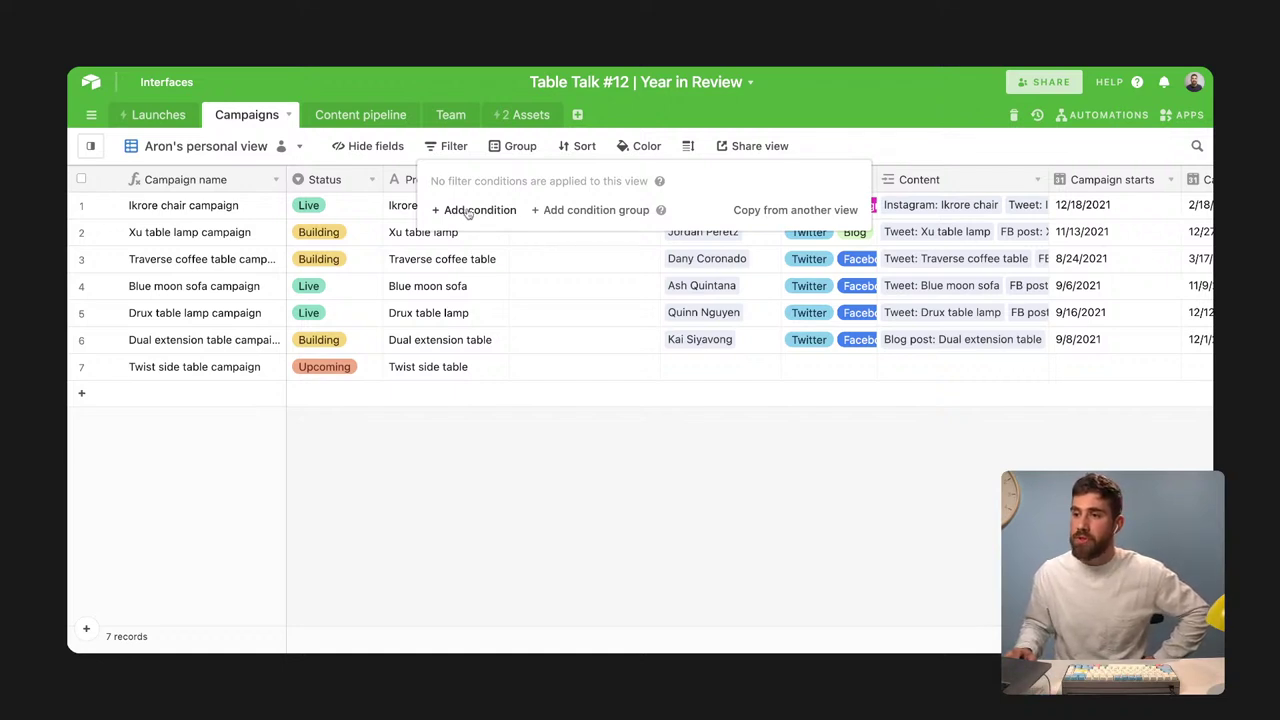
left_click(470, 211)
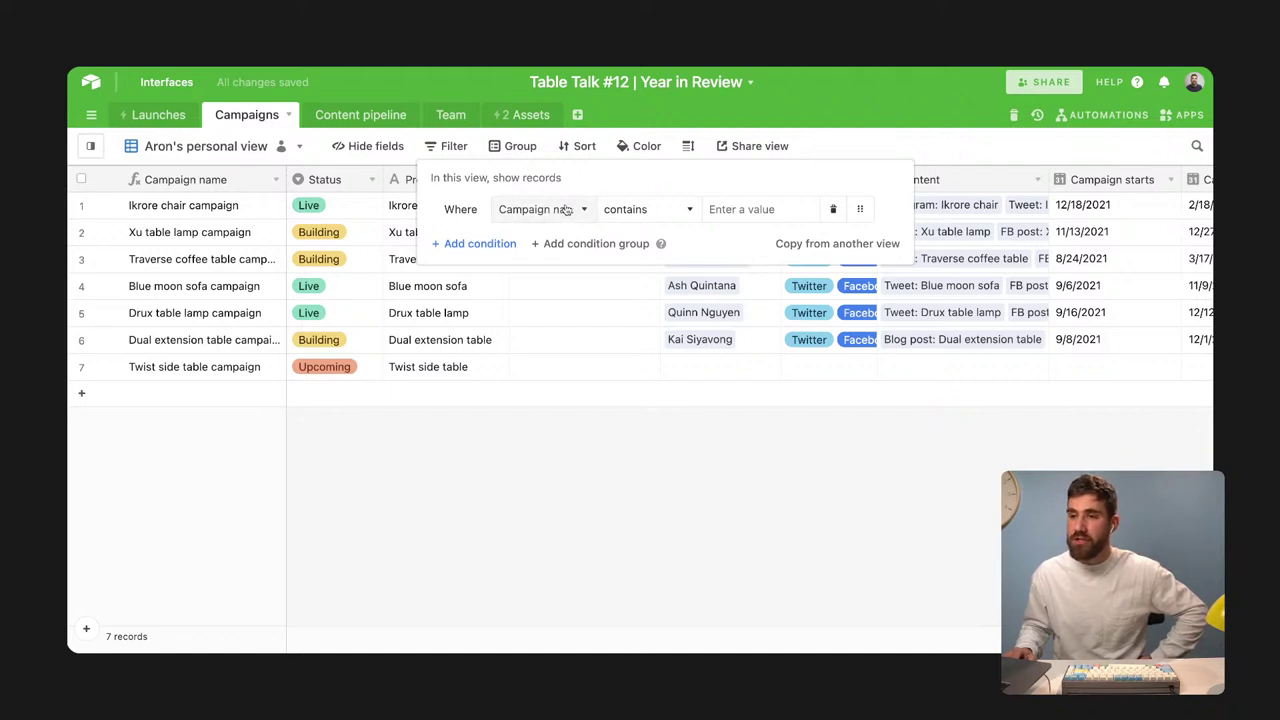
left_click(630, 211)
type("dual")
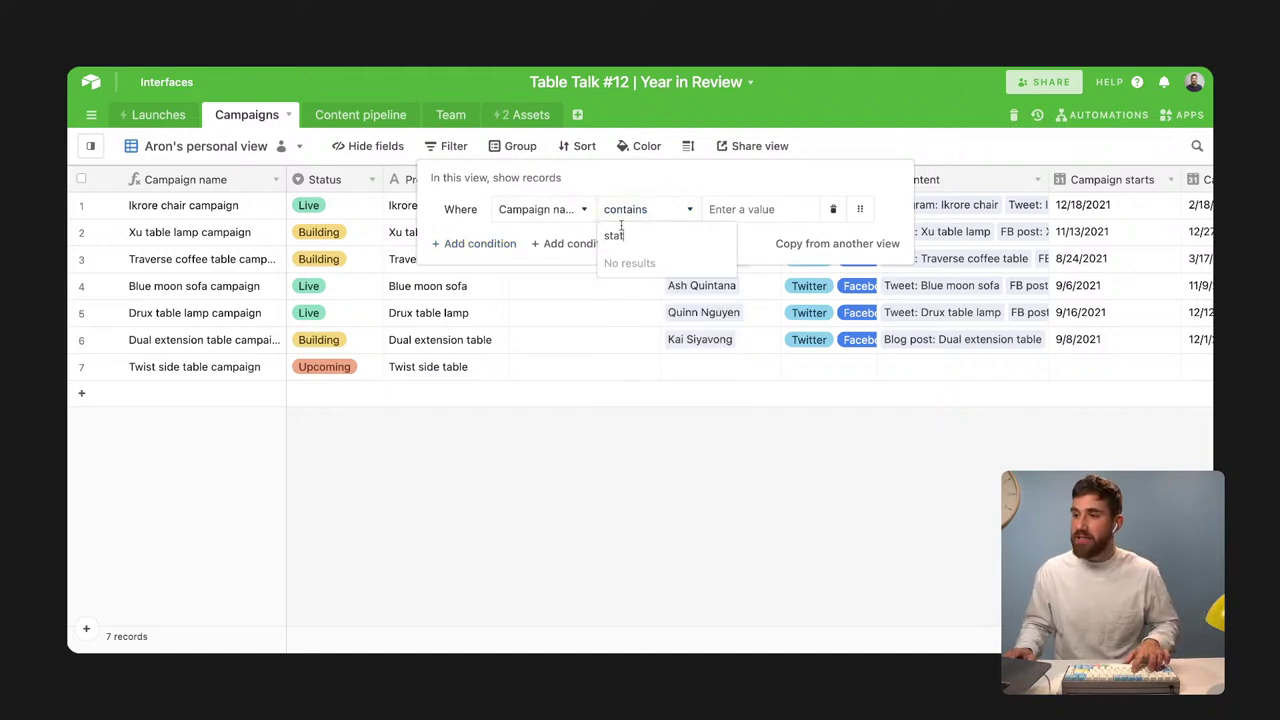
left_click(556, 210)
type("st")
left_click(550, 262)
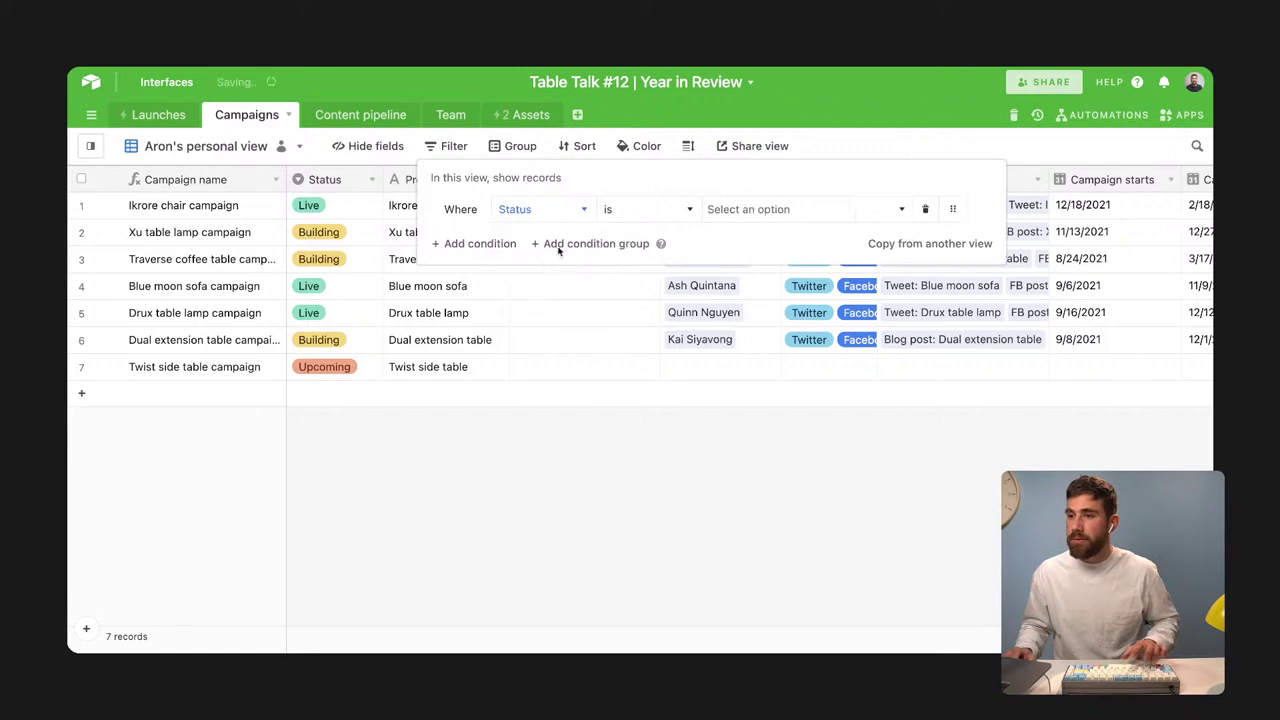
left_click(640, 209)
left_click(629, 320)
left_click(760, 209)
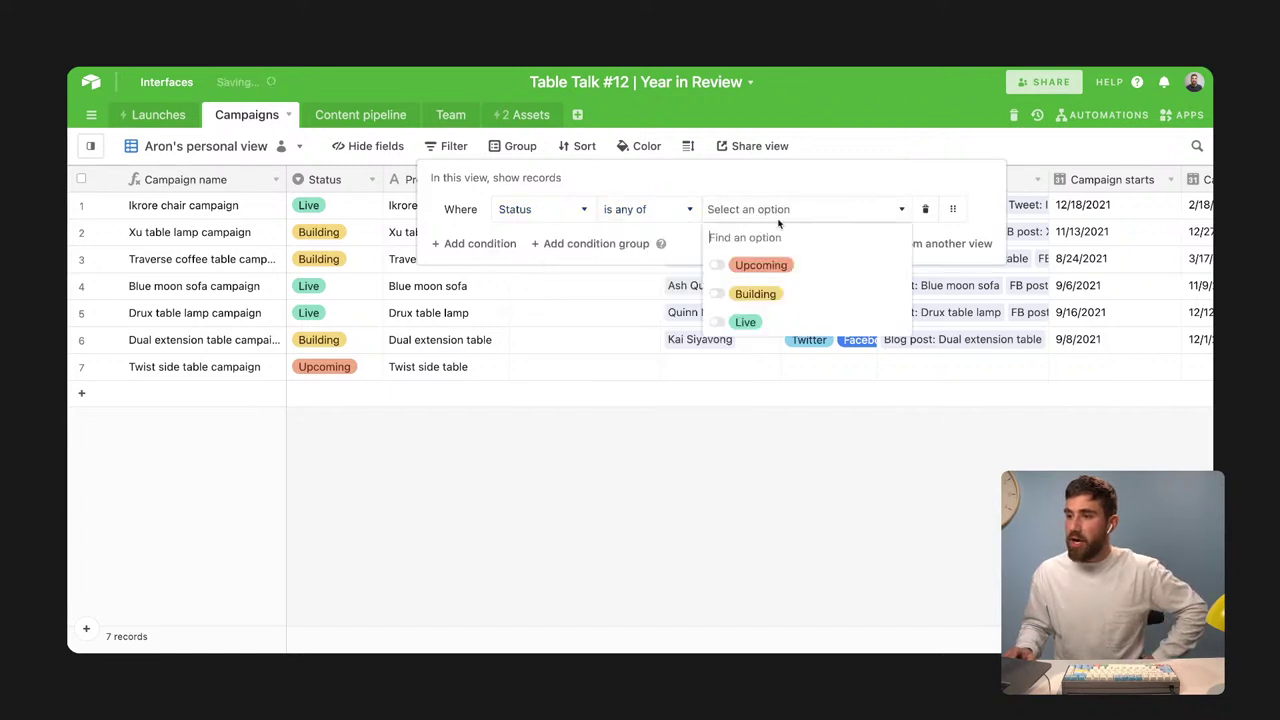
left_click(755, 293)
left_click(762, 320)
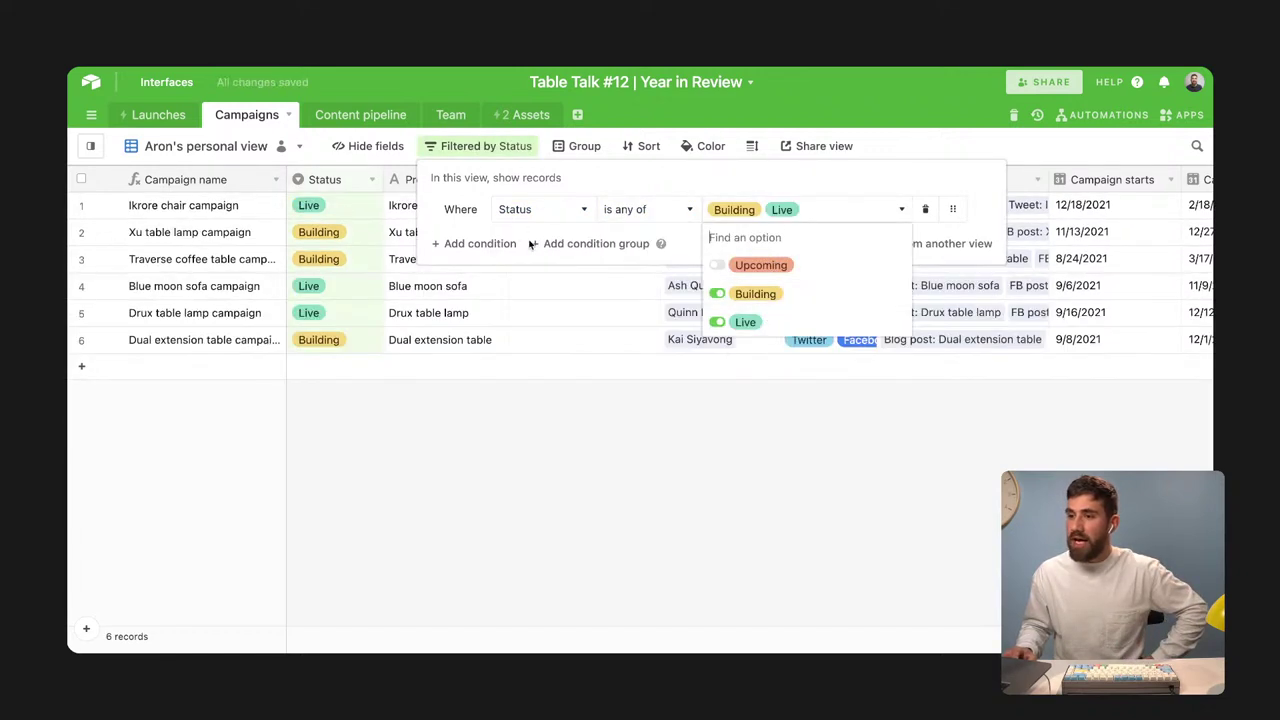
Add an and-joined second condition and a condition group, moving the Campaign name condition into it
left_click(487, 246)
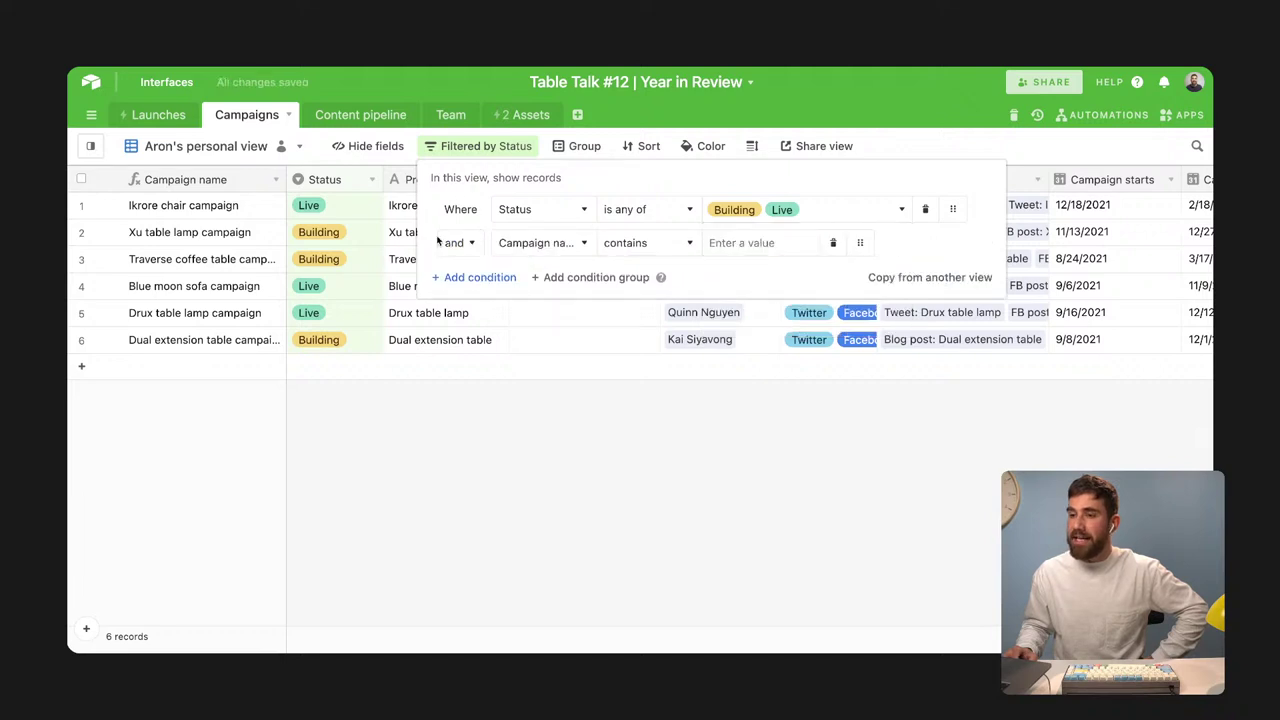
left_click(470, 243)
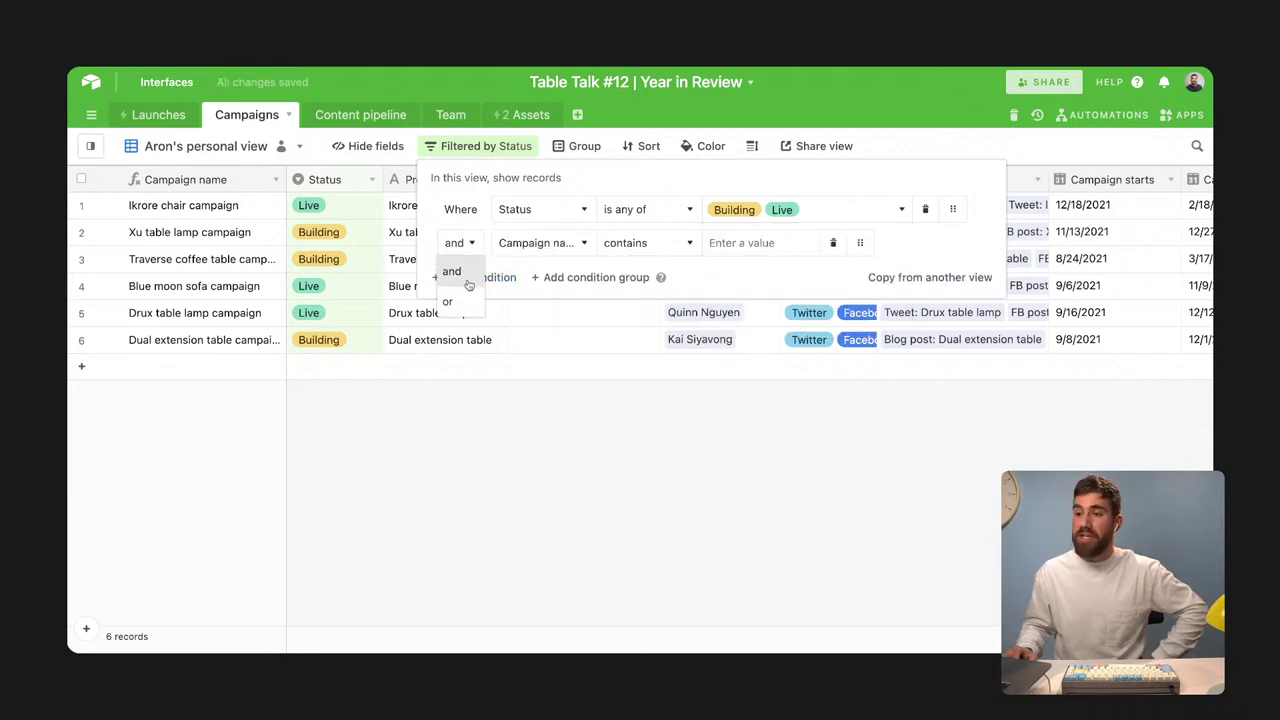
left_click(706, 285)
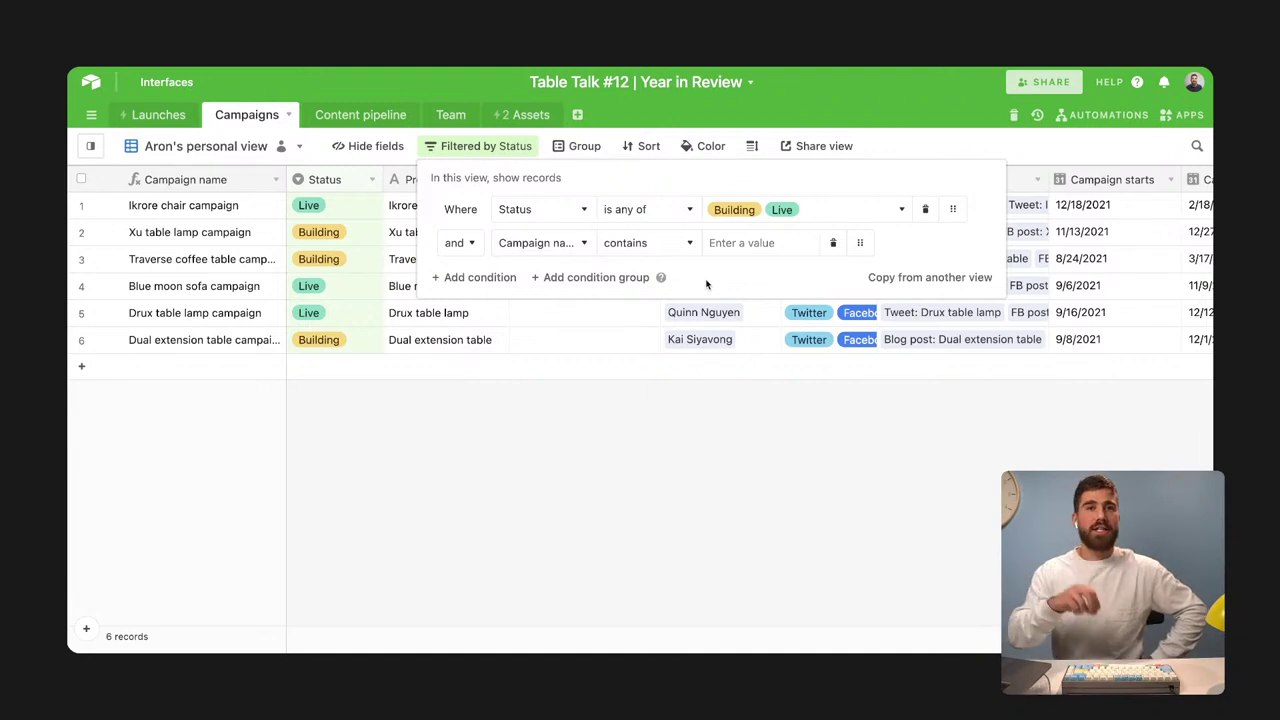
left_click(560, 278)
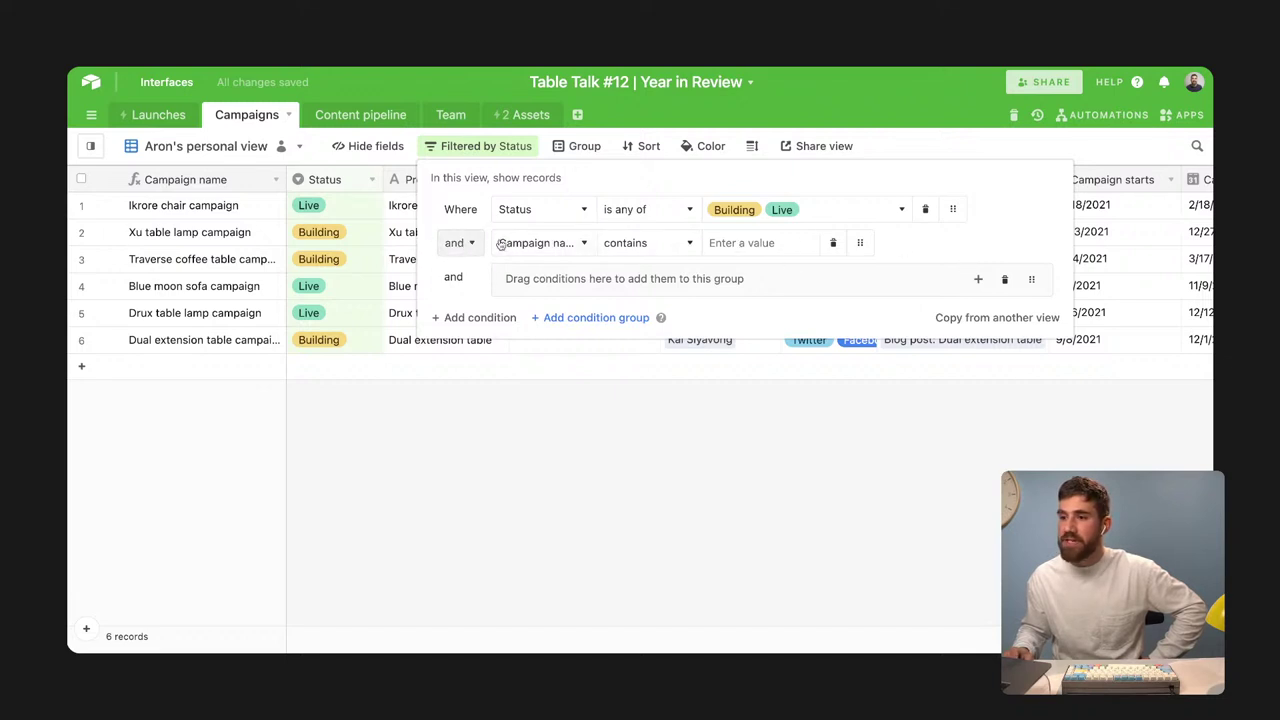
left_click_drag(857, 244, 859, 270)
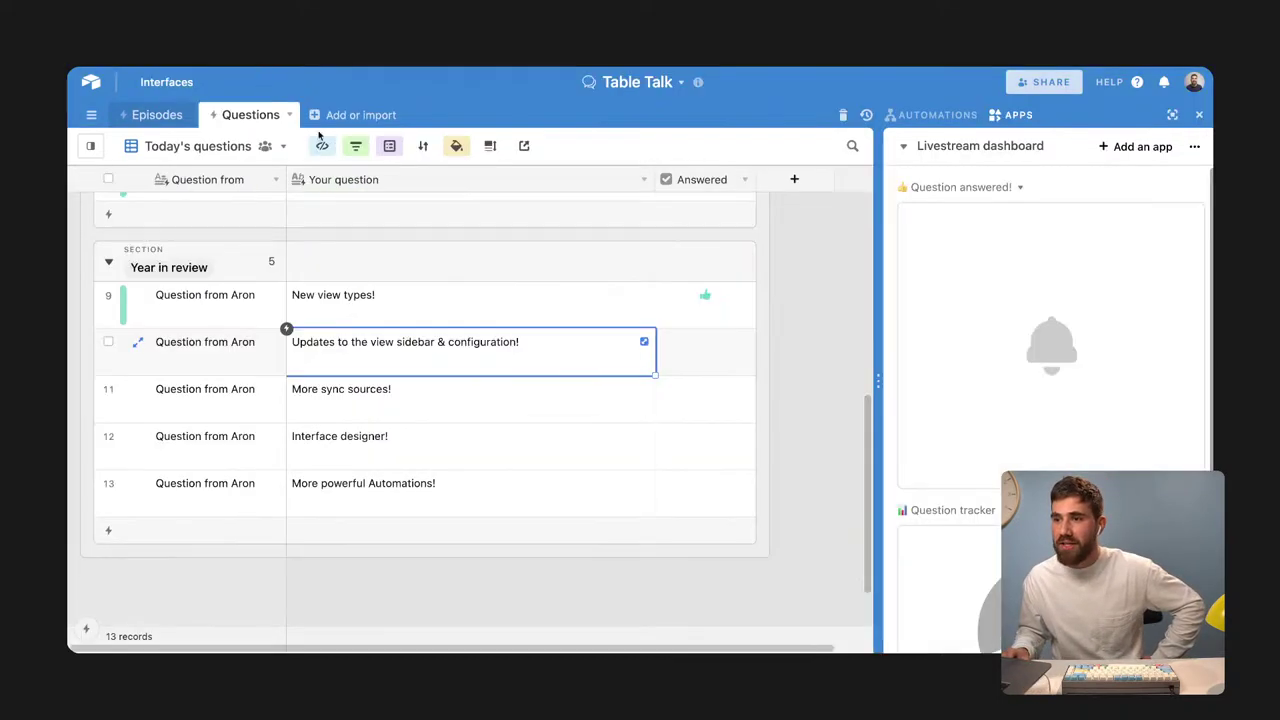
Tick Answered for question 10, then select the More sync sources! row
left_click(705, 342)
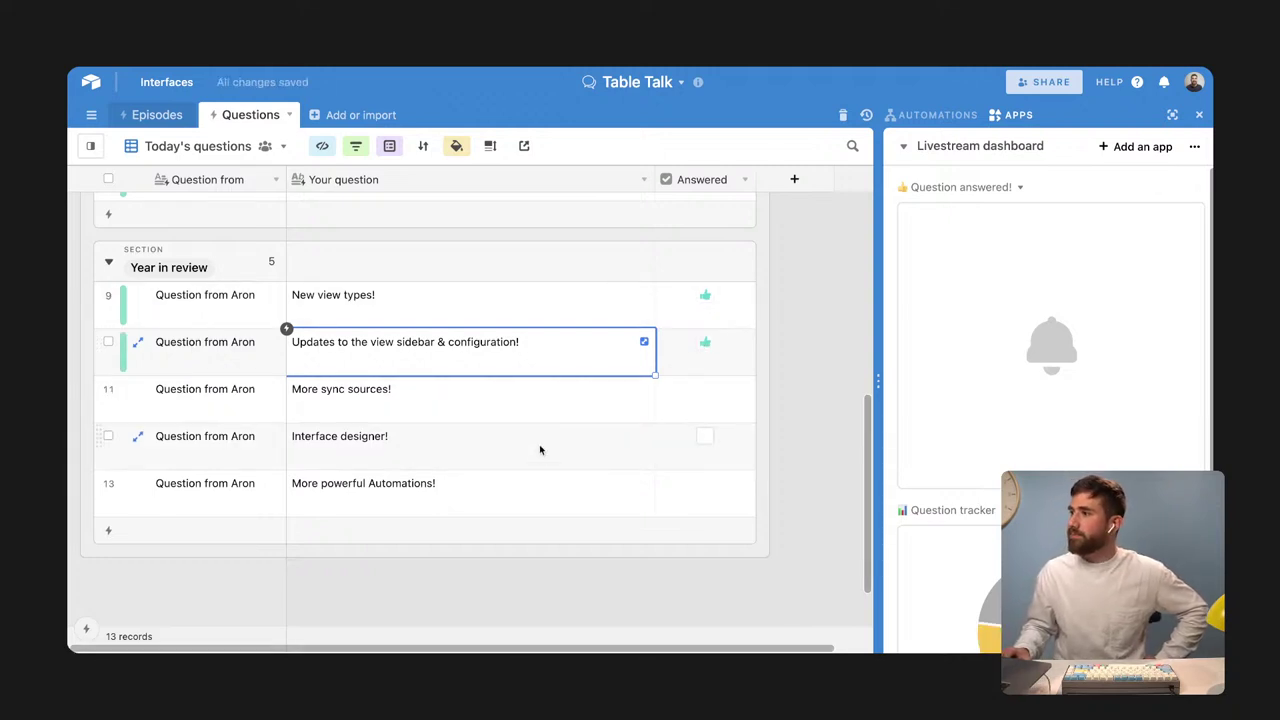
left_click(423, 400)
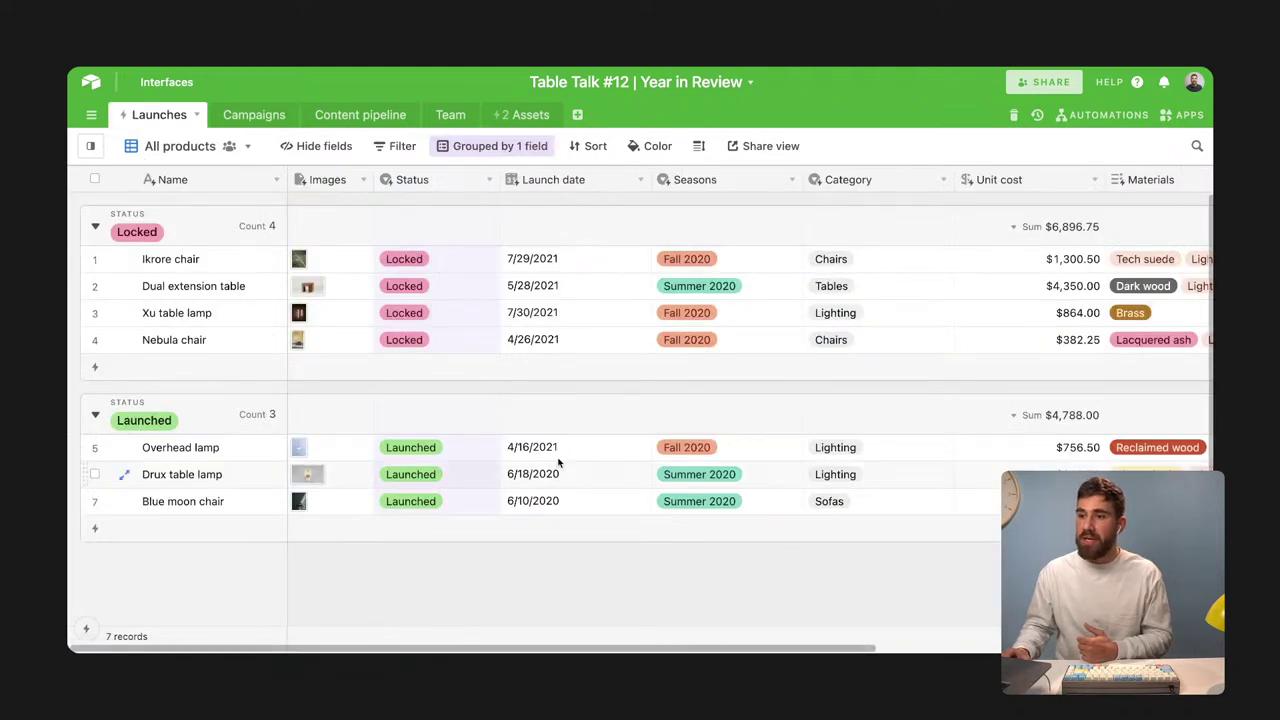
Review the Launches table's views and Add records from… options, then switch to Assets
mouse_move(514, 537)
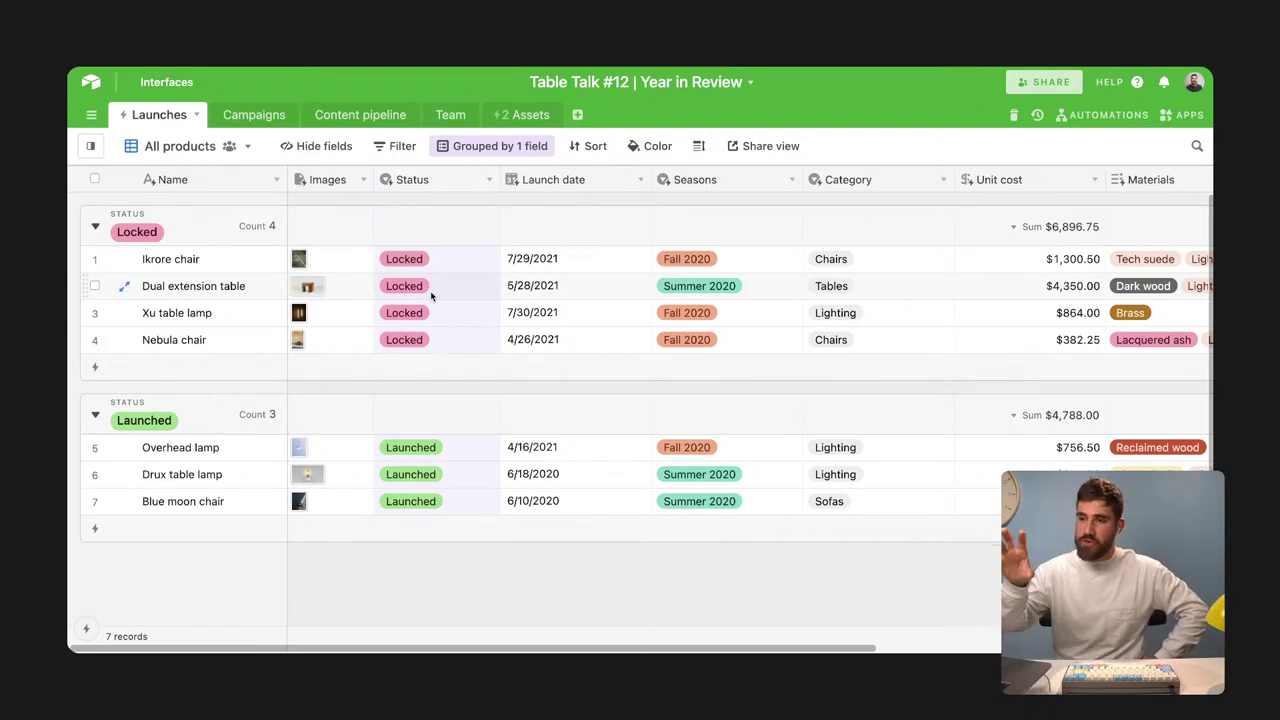
left_click(180, 146)
left_click(198, 116)
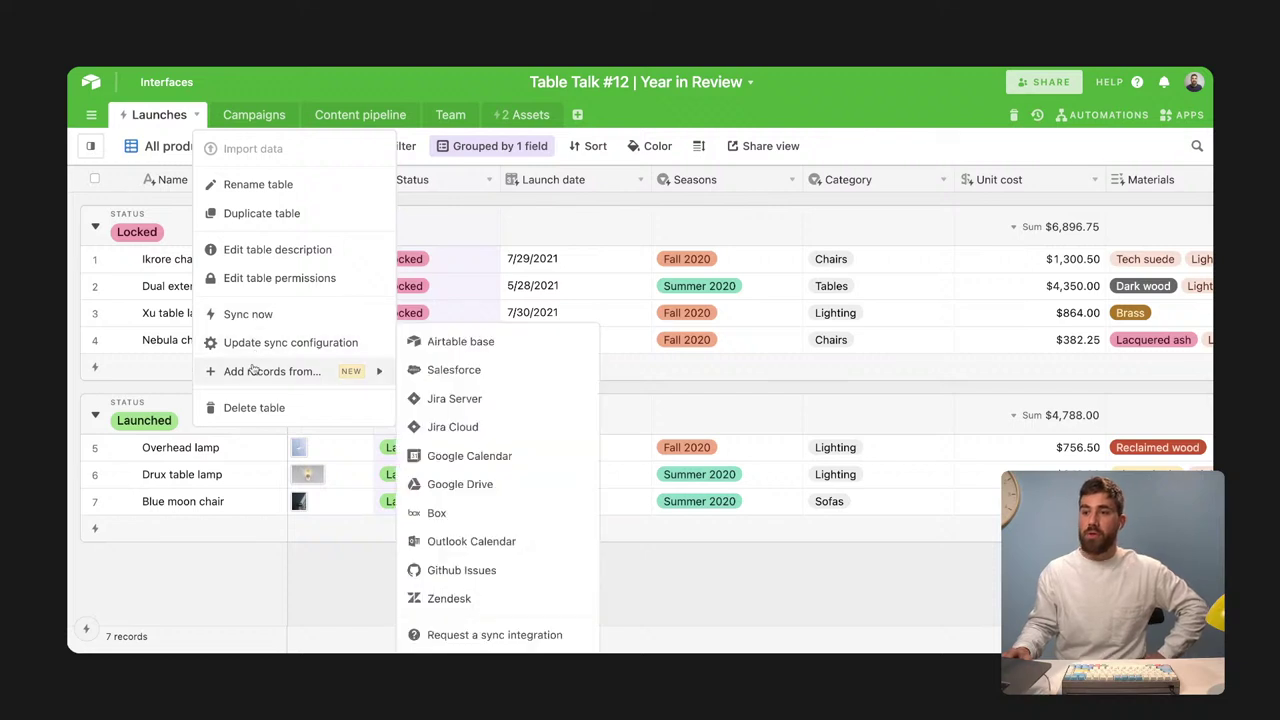
mouse_move(262, 372)
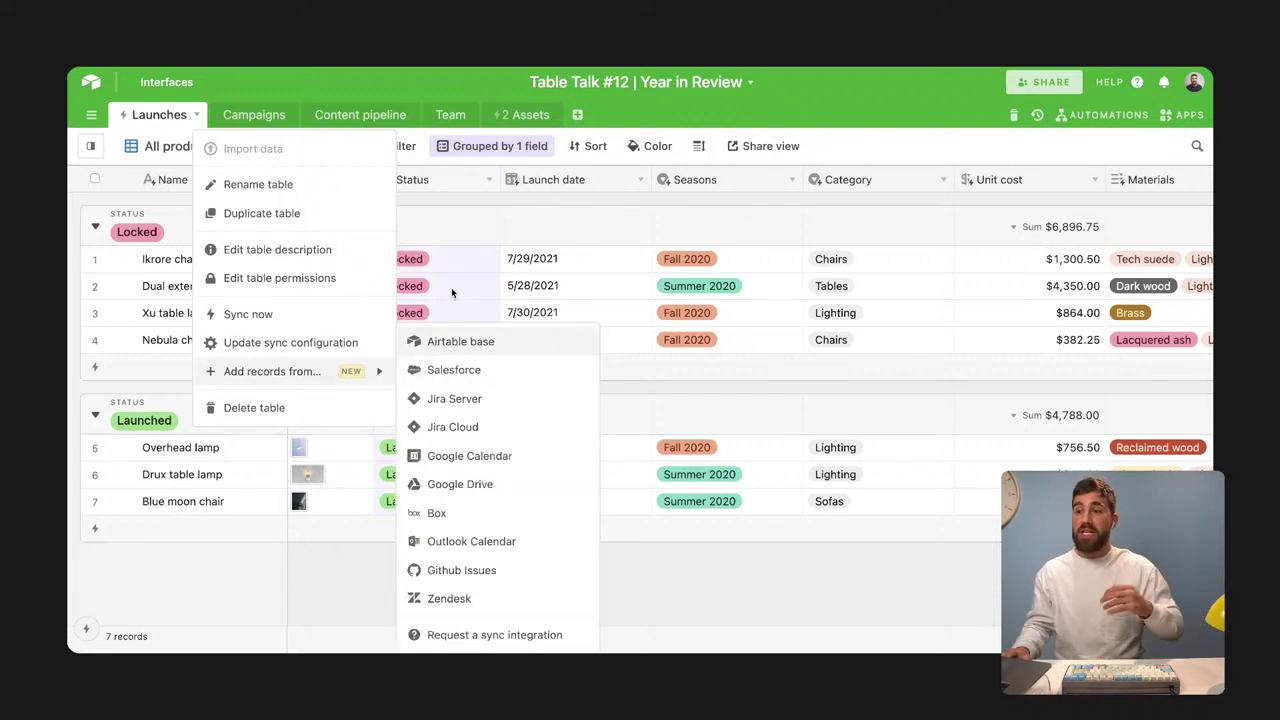
left_click(528, 115)
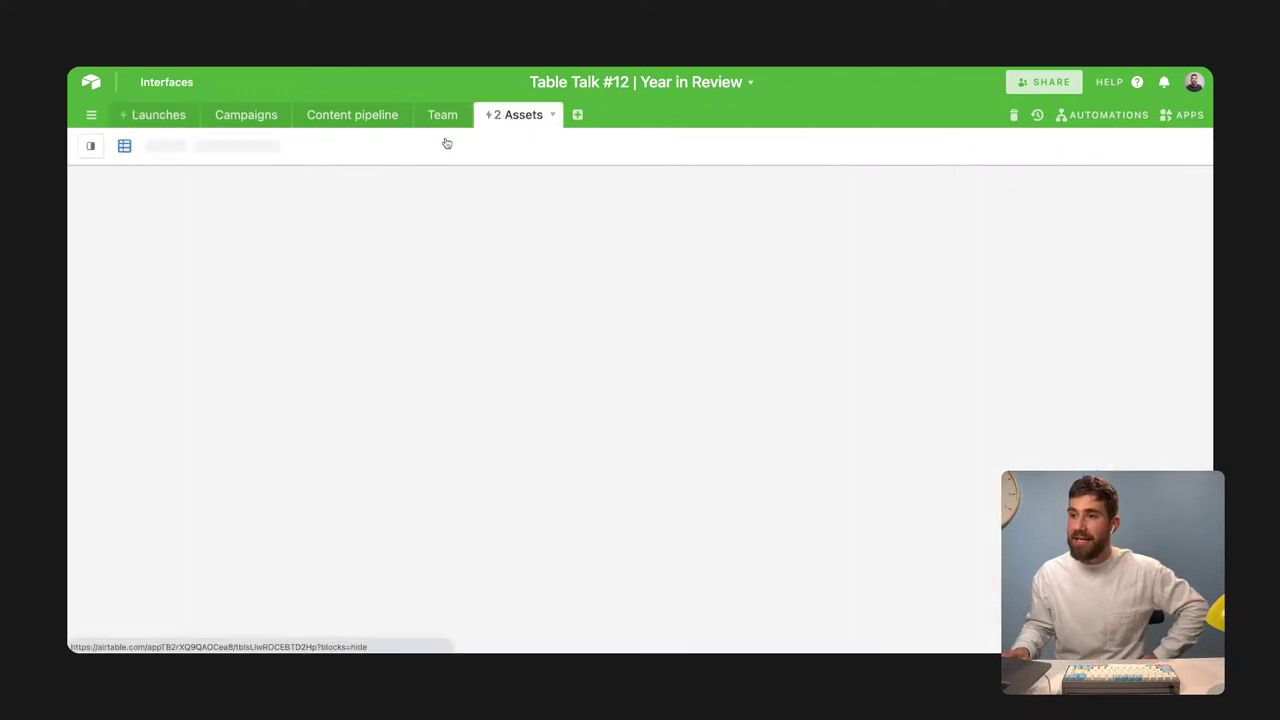
Show the sync sources listed under the Assets table's Add records from… menu
left_click(552, 115)
mouse_move(450, 365)
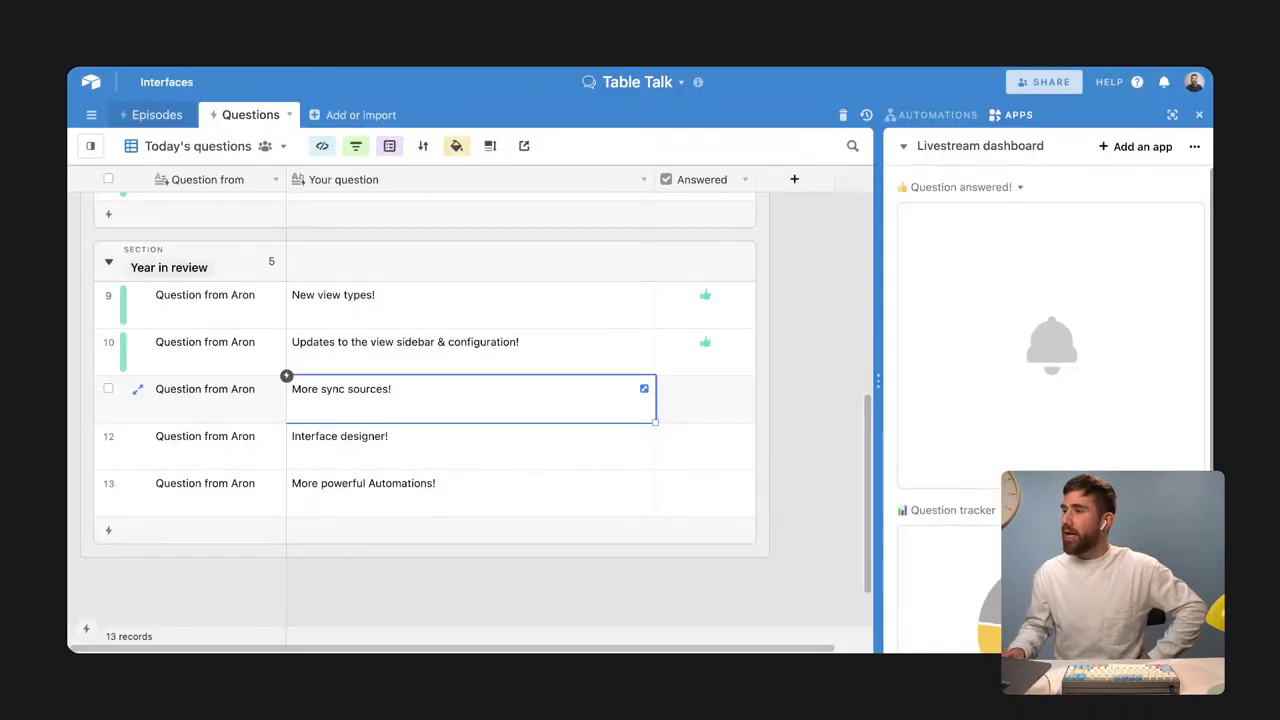
Tick Answered for More sync sources! in row 11, then select the Interface designer! row
left_click(675, 410)
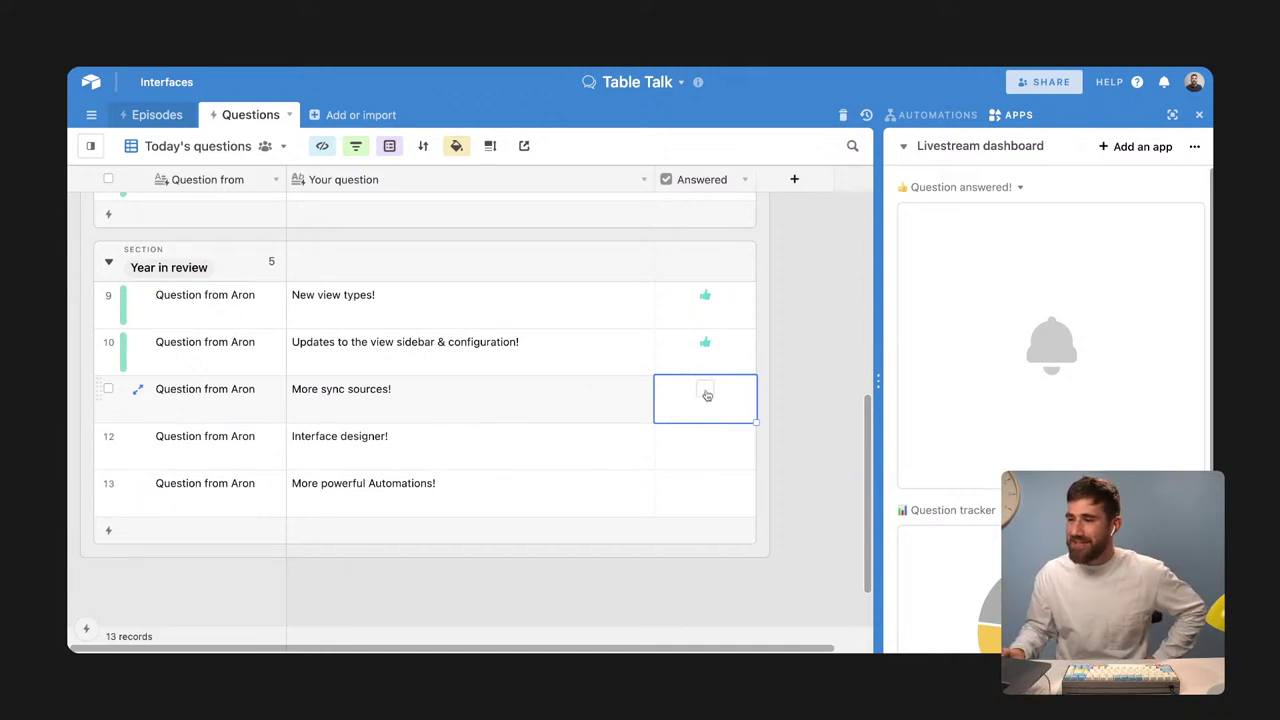
left_click(706, 394)
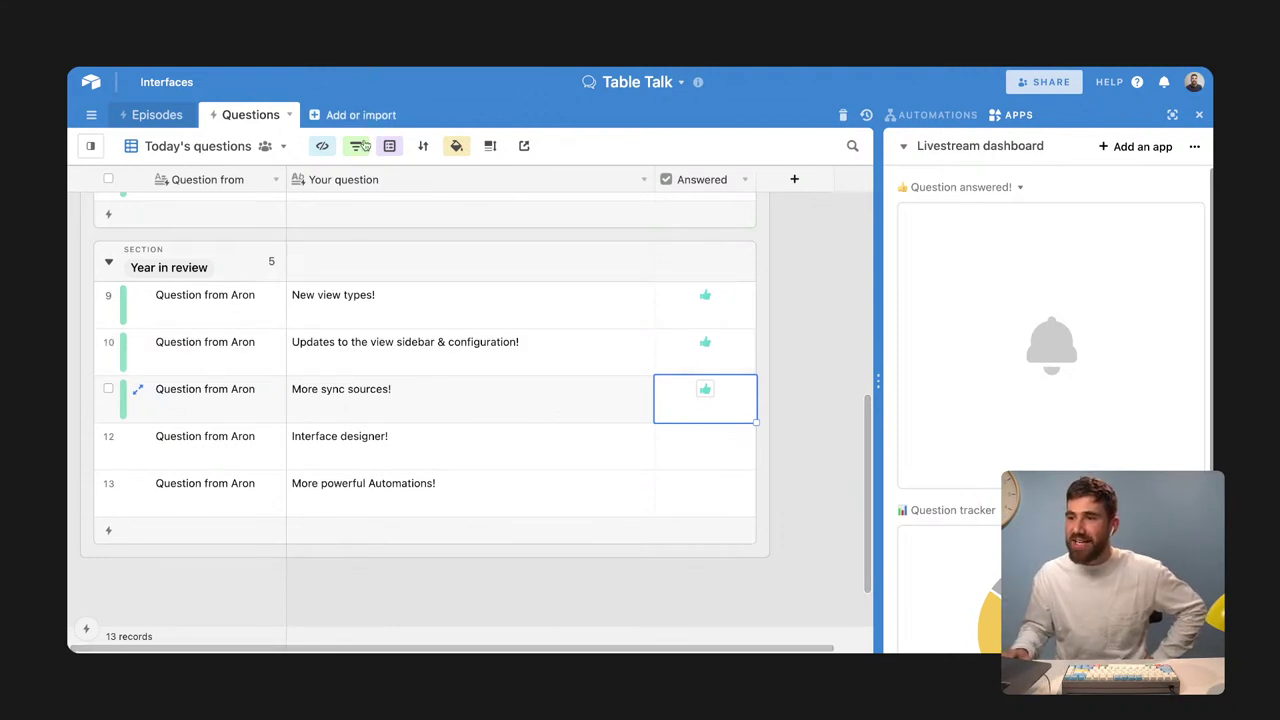
left_click(471, 452)
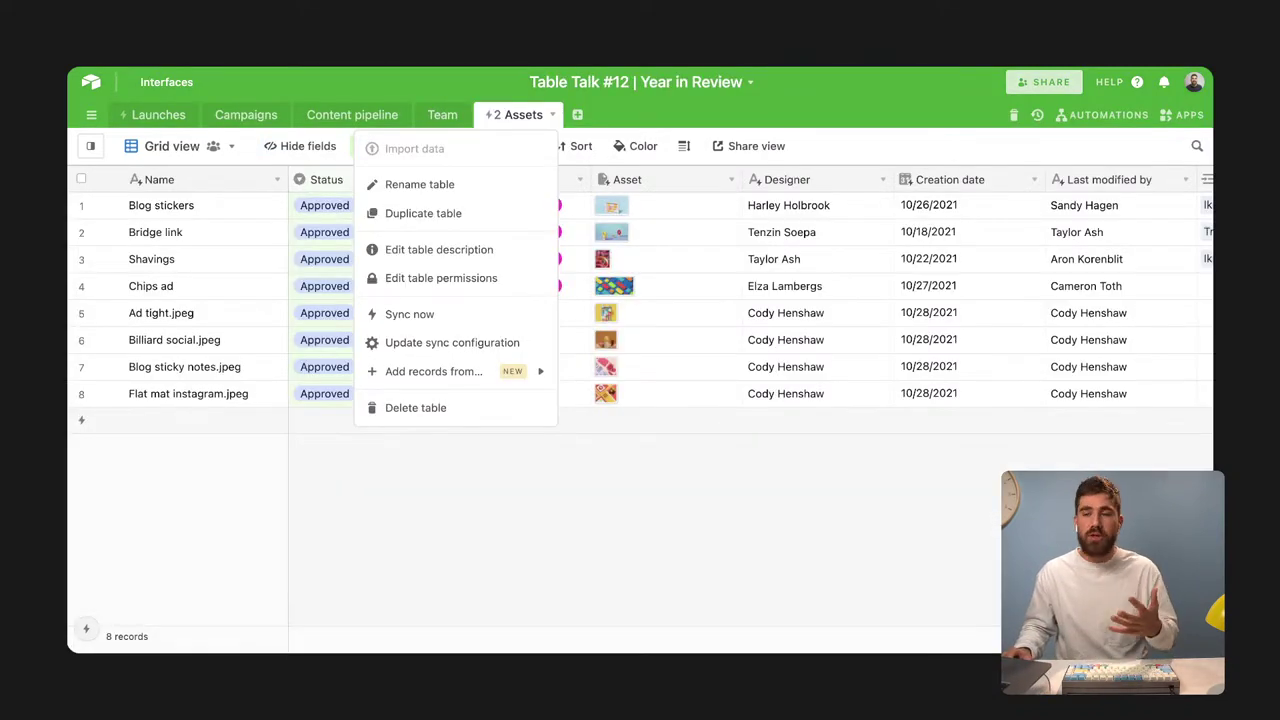
Go to the Year in Review base's Interfaces page
left_click(166, 82)
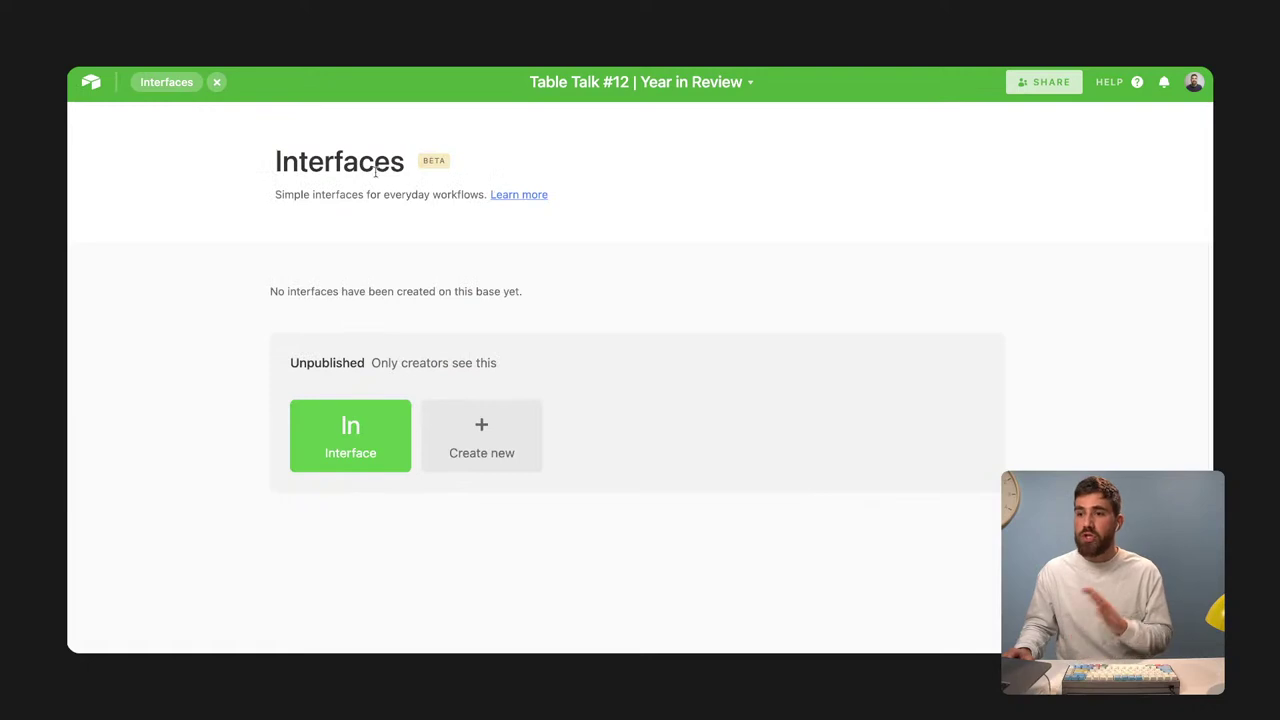
Open the Asset review interface's Copy approval page in Preview mode
left_click(331, 425)
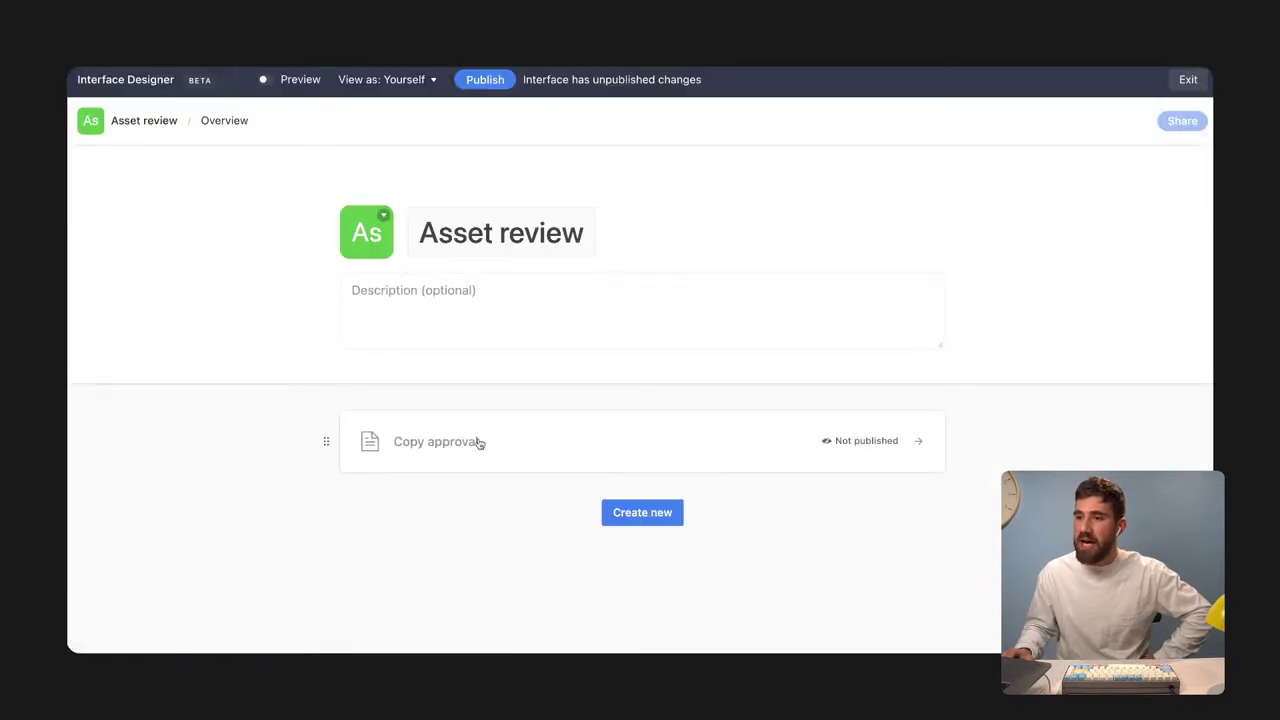
left_click(469, 453)
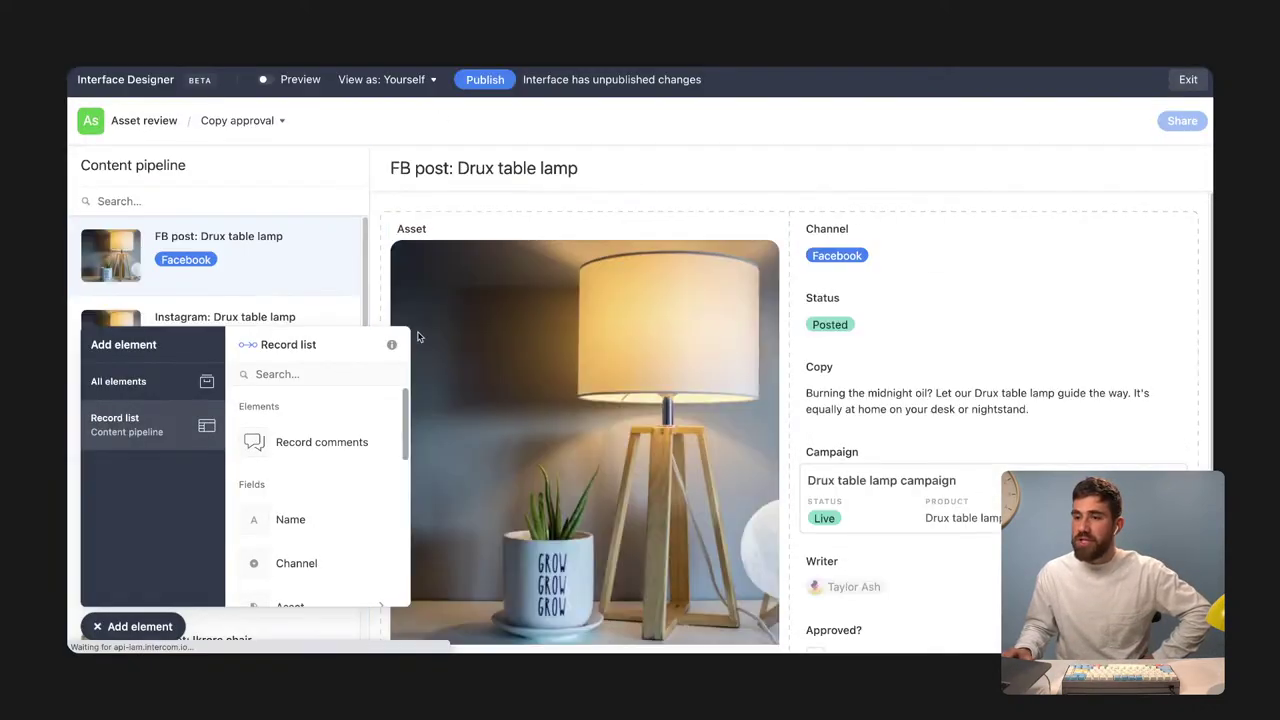
left_click(264, 79)
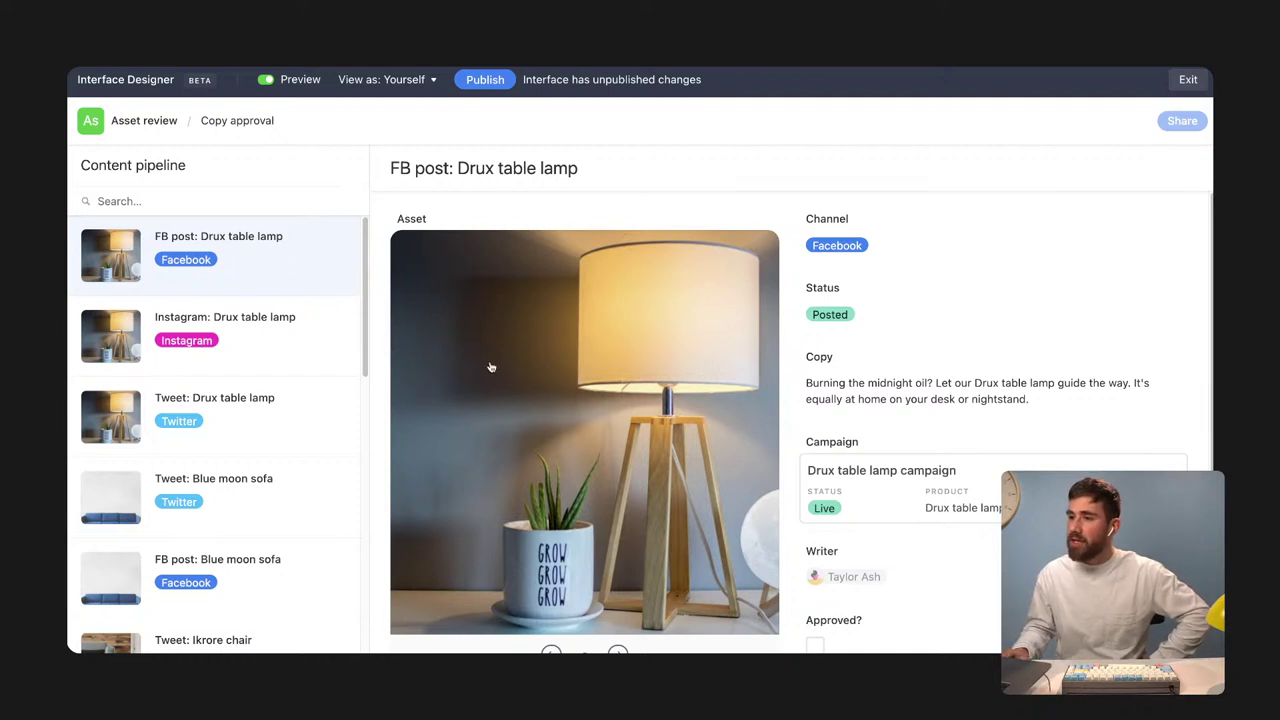
Tick Approved? on the Drux table lamp and Blue moon sofa FB posts, then return to Table Talk
scroll(968, 392, "down", 1)
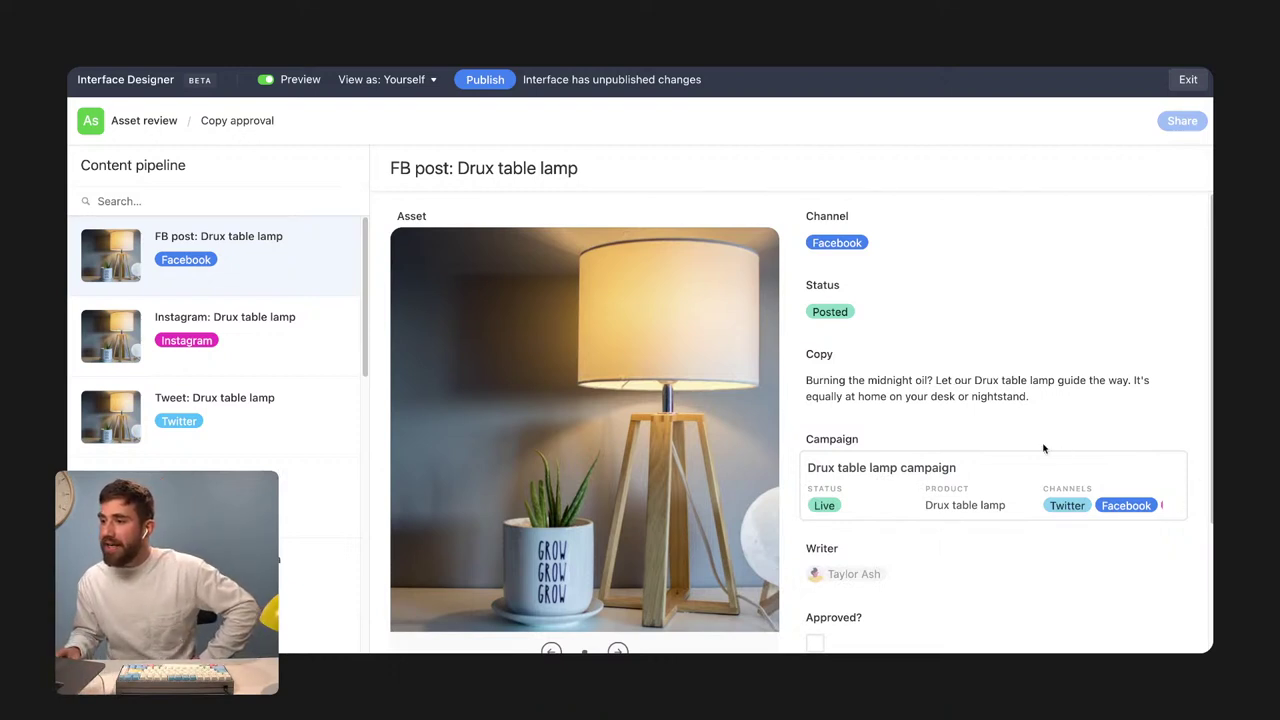
scroll(850, 520, "down", 1)
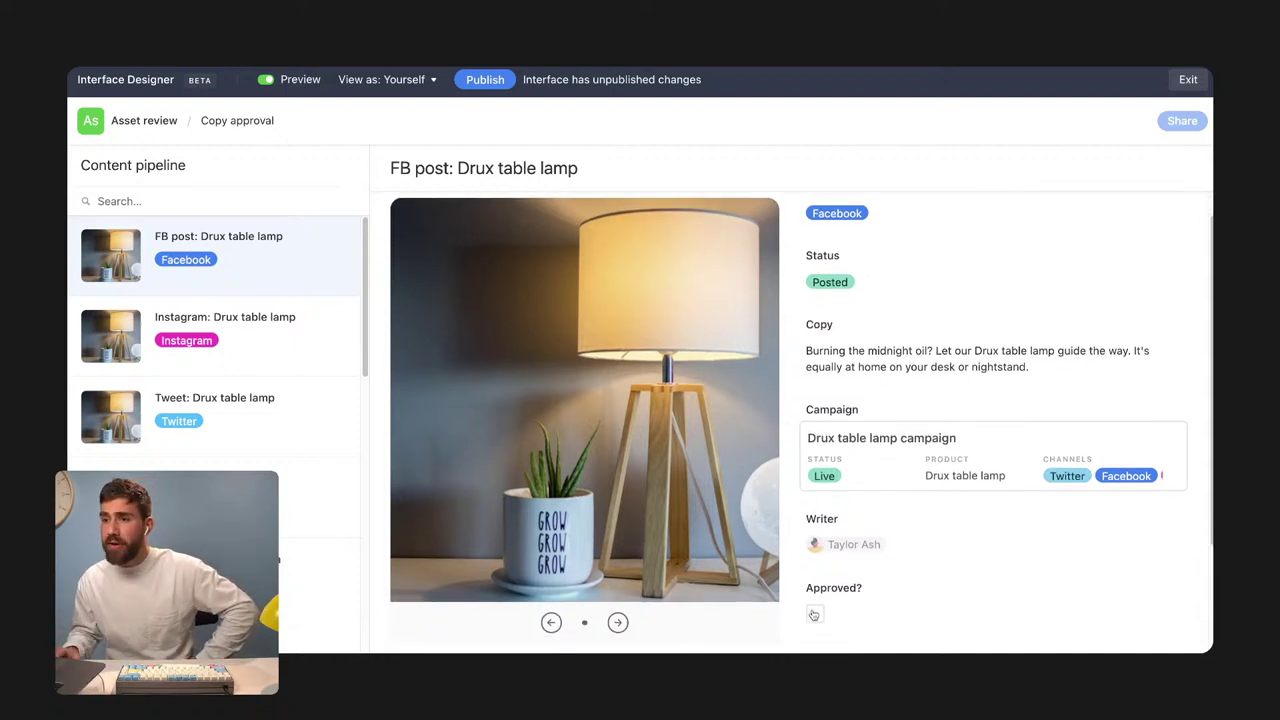
left_click(813, 614)
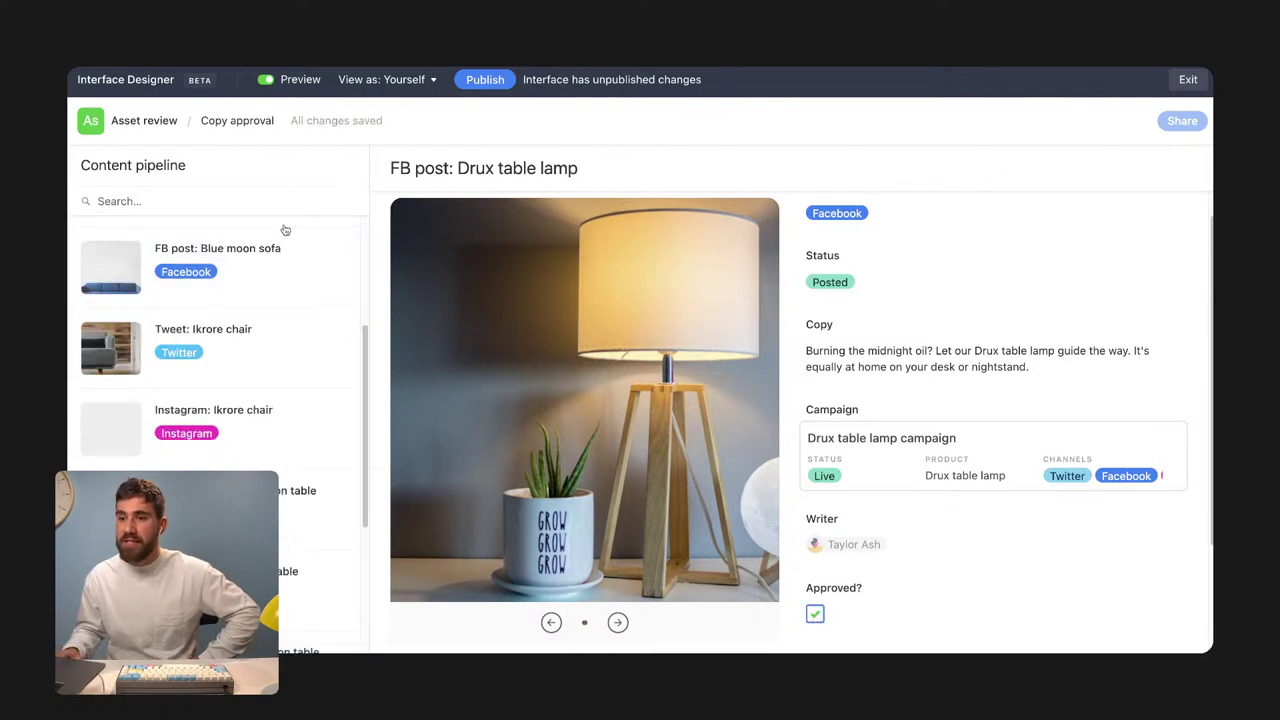
left_click(270, 289)
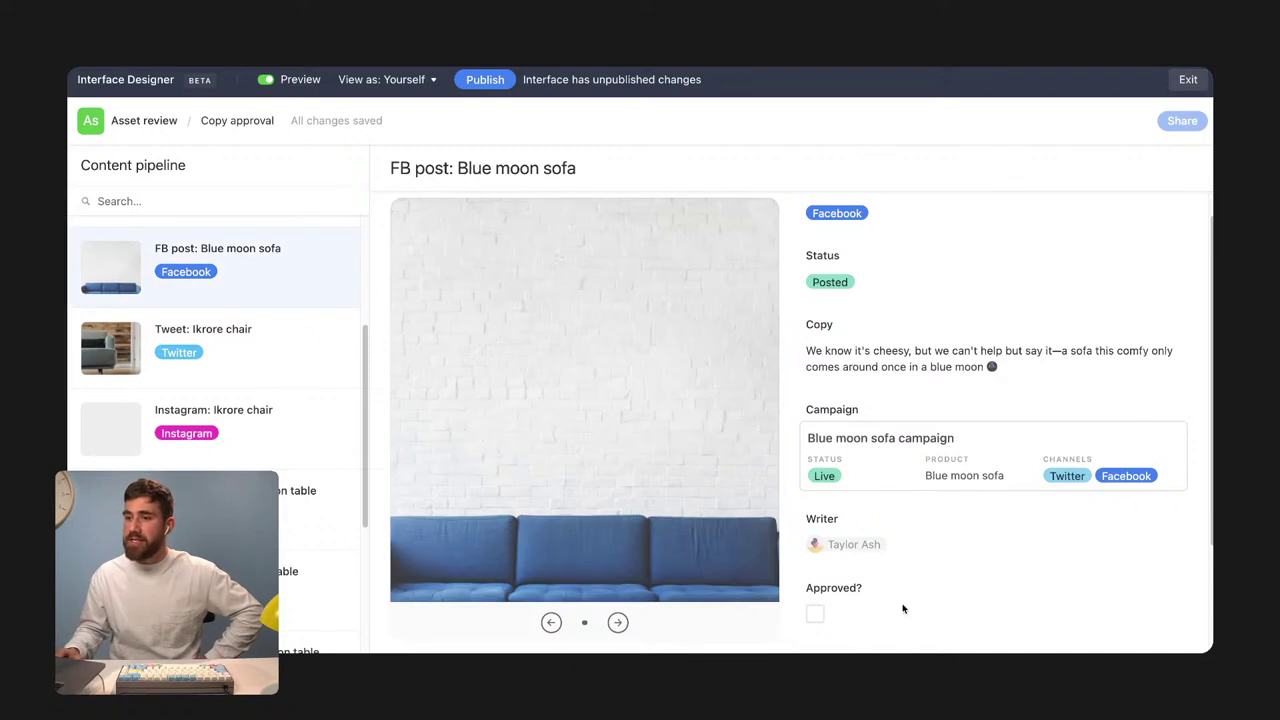
left_click(815, 612)
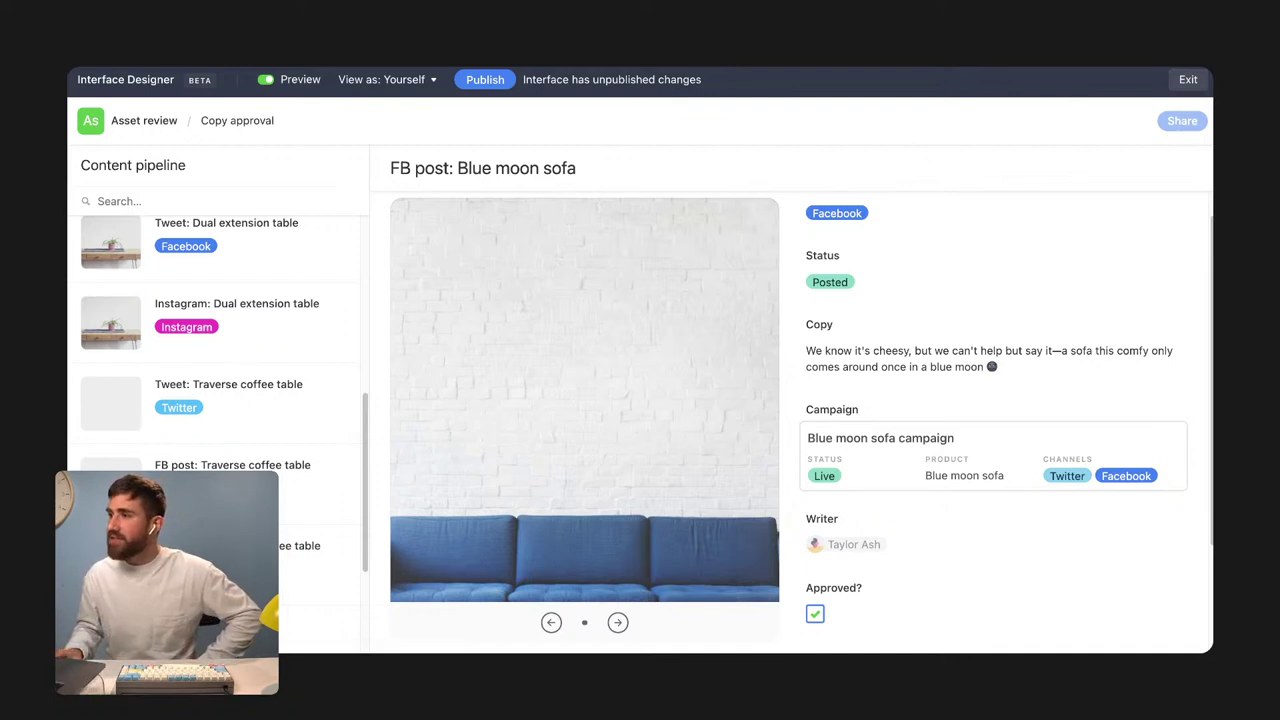
key("ctrl+Tab")
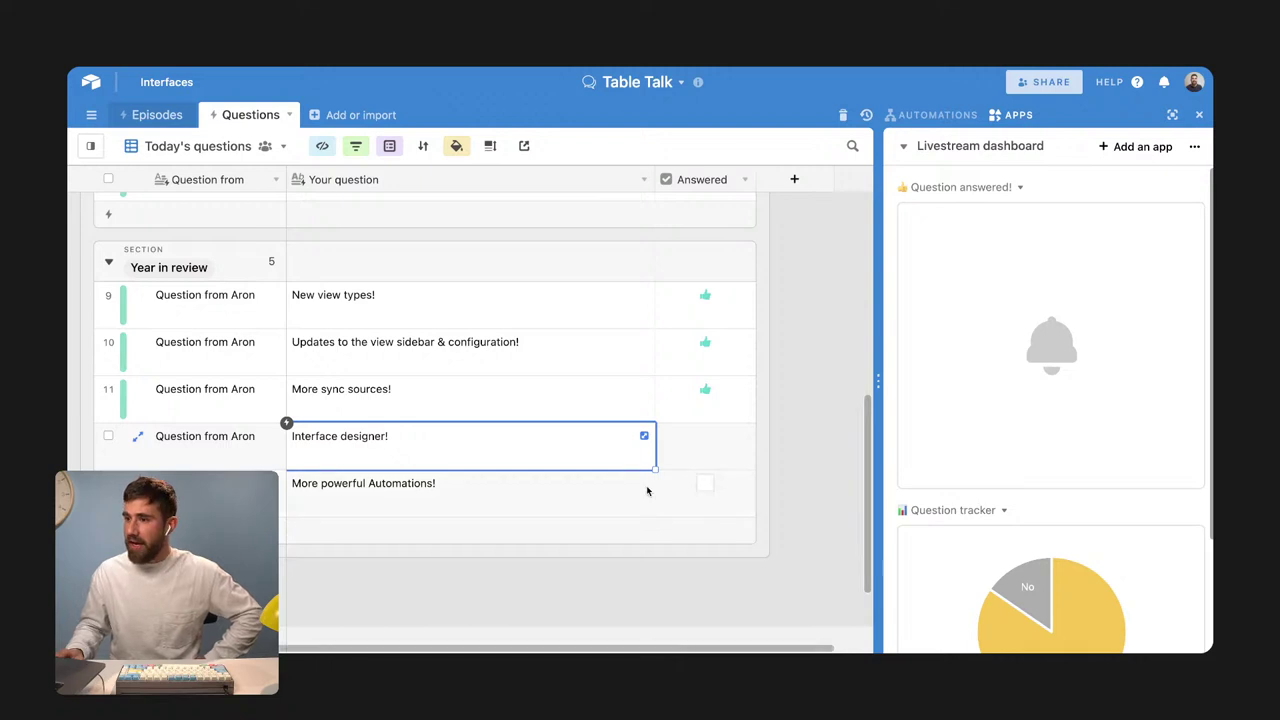
Tick Answered for Interface designer! in row 12 and clear the cell selection
left_click(689, 435)
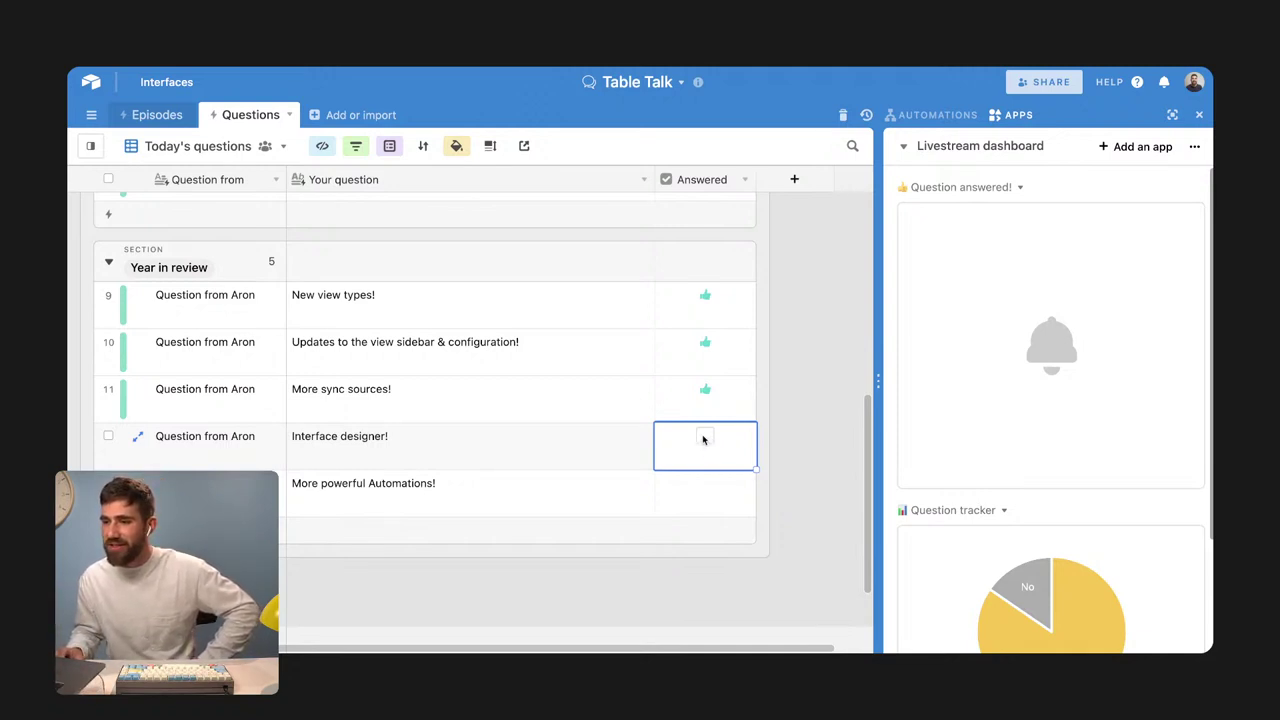
left_click(705, 438)
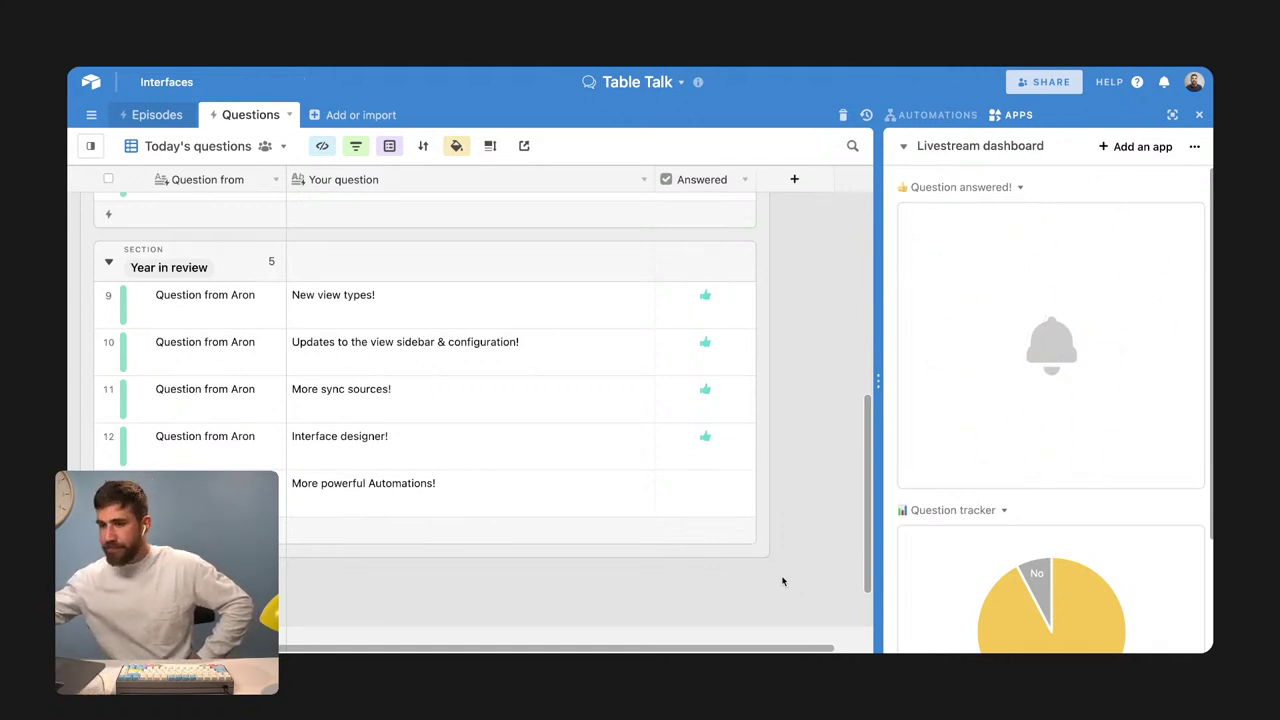
left_click(580, 494)
left_click(796, 482)
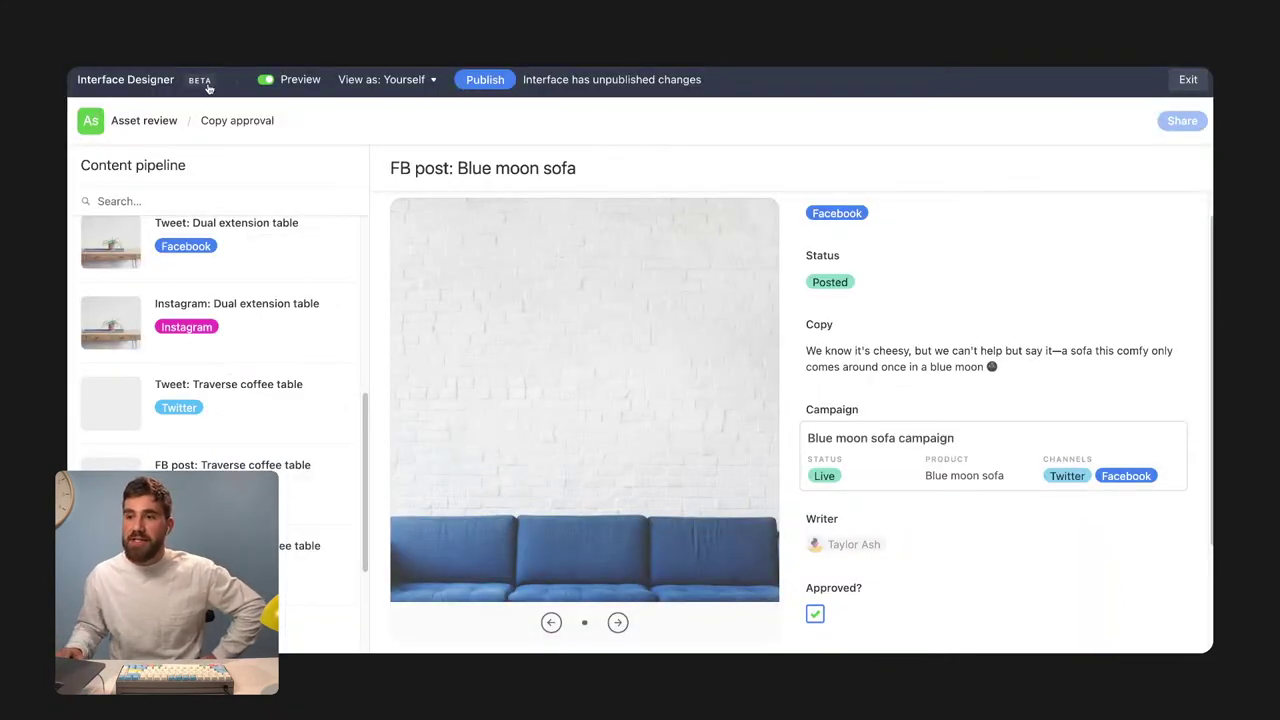
Dismiss the interface designer beta notice and navigate back to the base's Assets grid
left_click(205, 84)
left_click(279, 138)
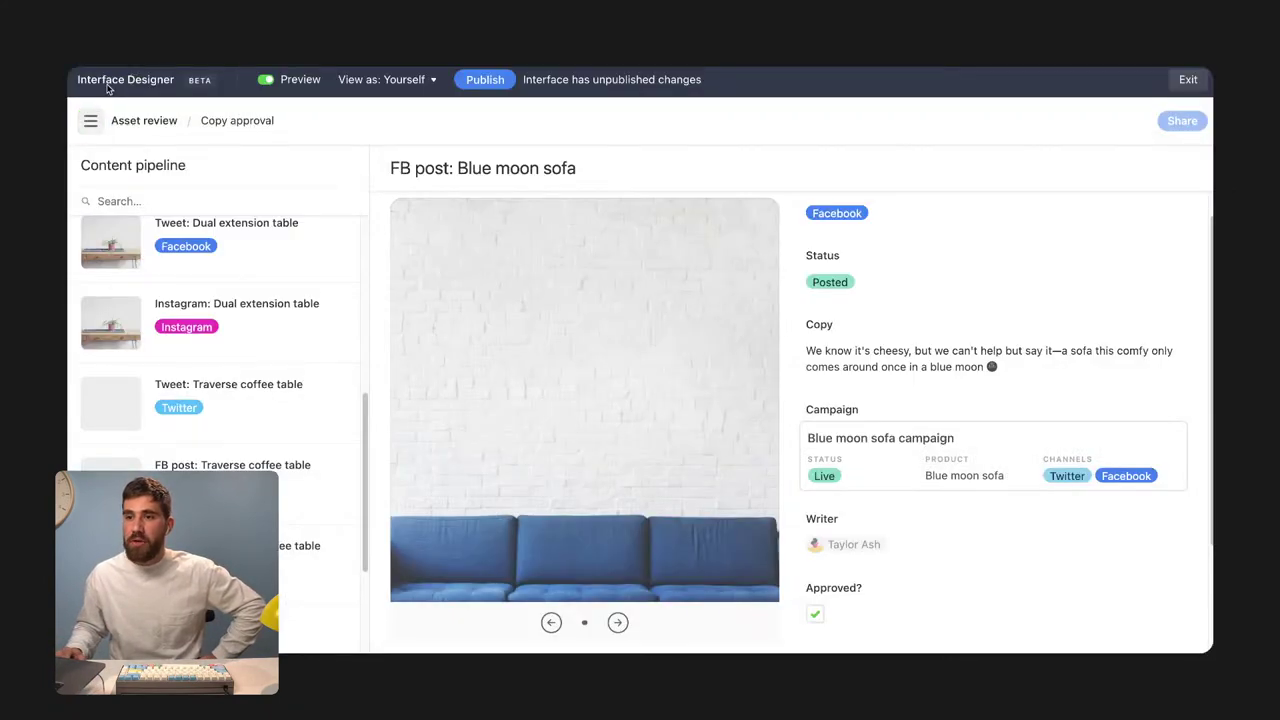
left_click(90, 120)
left_click(267, 251)
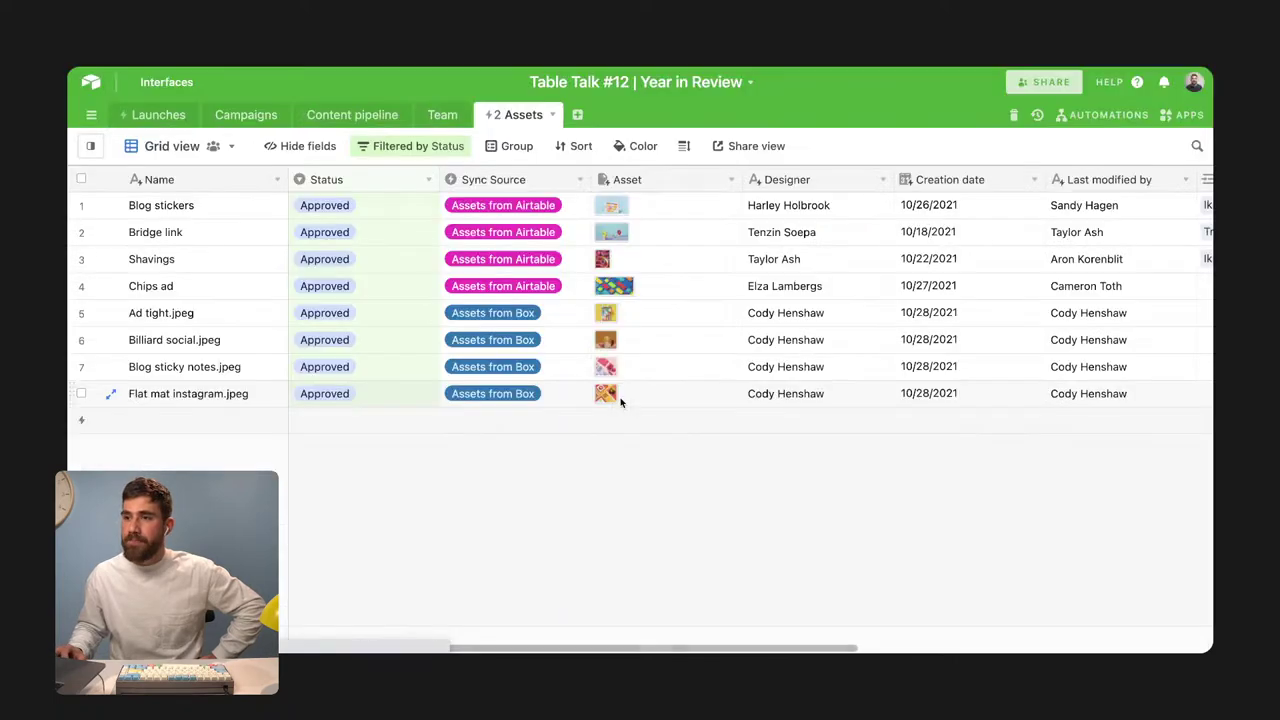
Create a new custom automation named 'Weekly email update'
left_click(1112, 115)
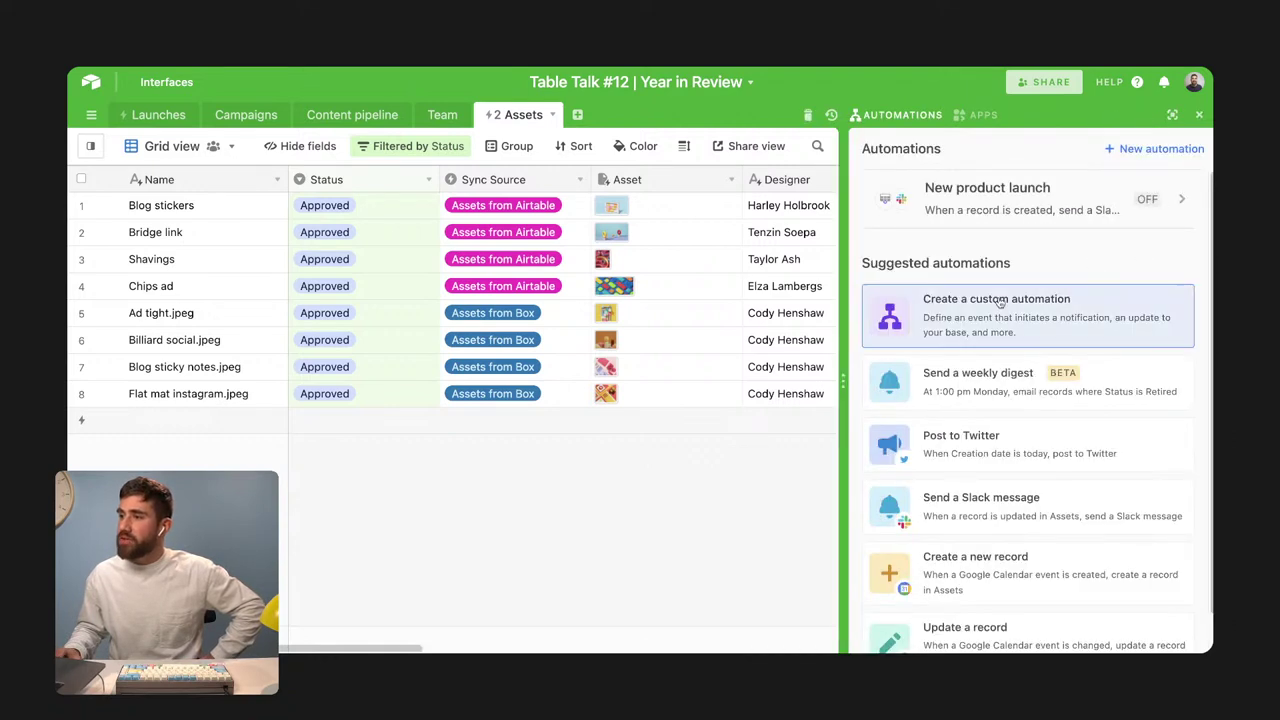
left_click(953, 333)
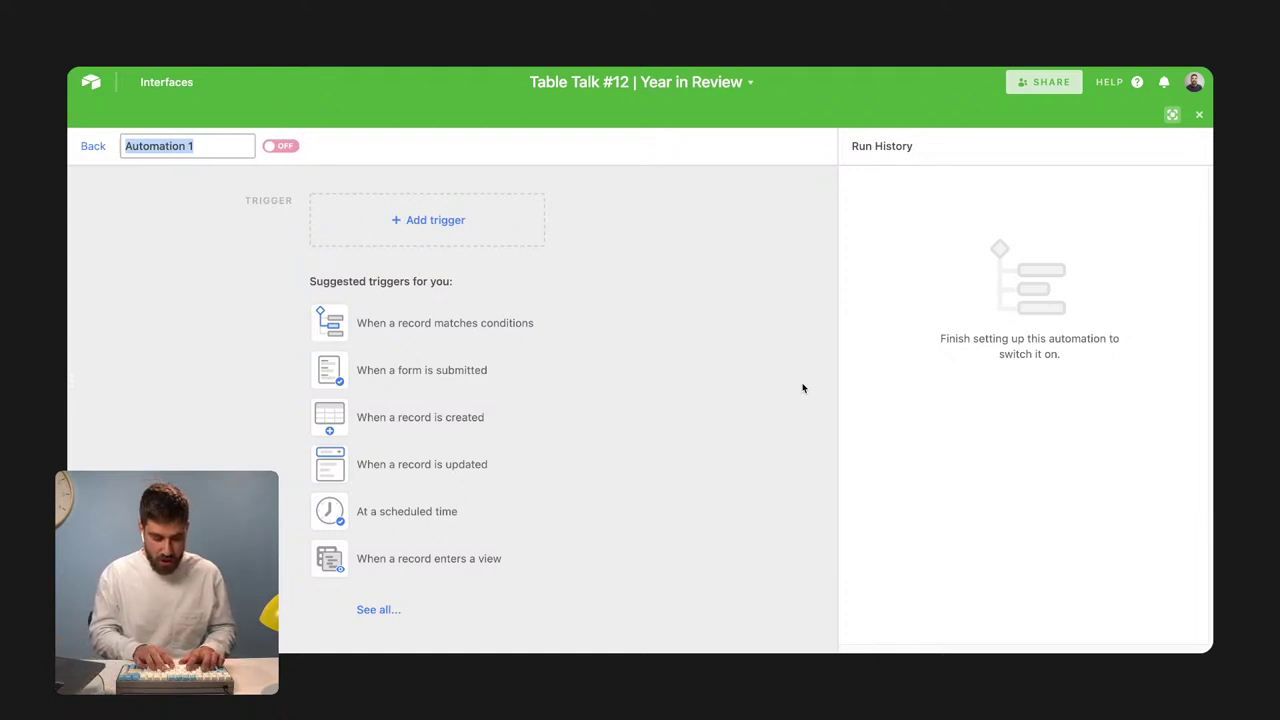
type("Weekly email updat")
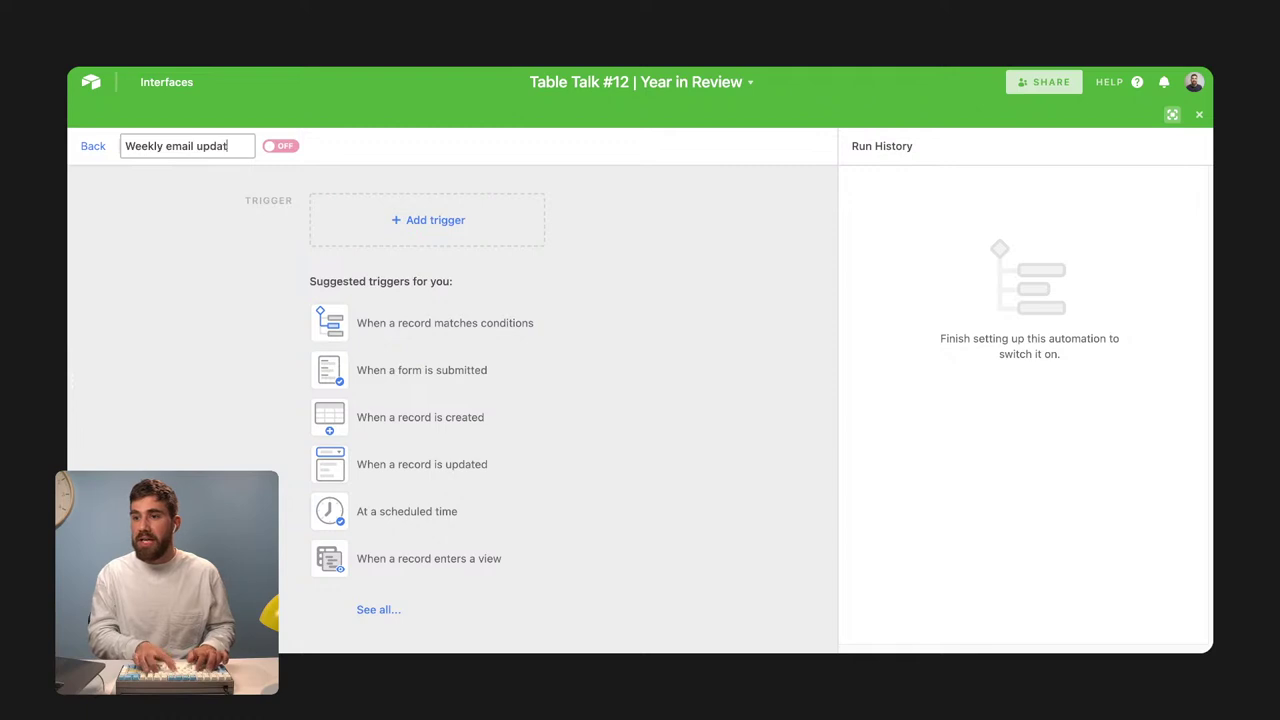
type("e")
key("Return")
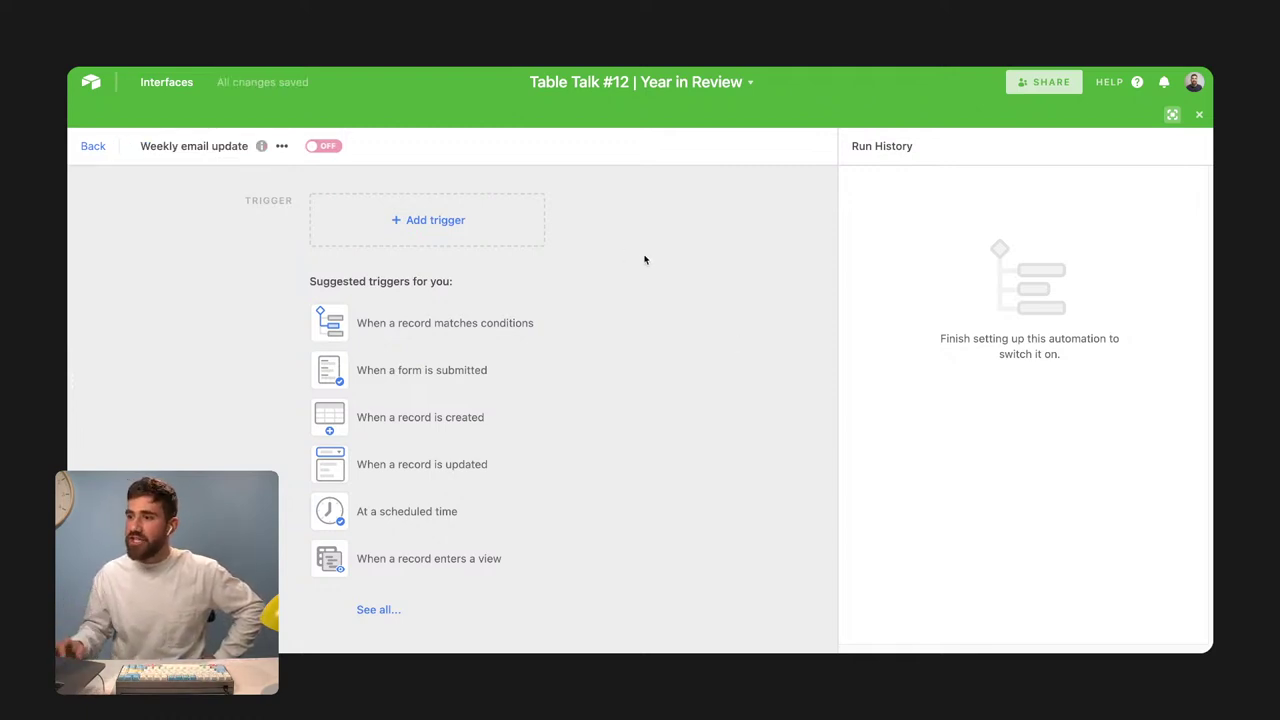
Add an 'At scheduled time' trigger that repeats every 1 week on Monday
left_click(410, 220)
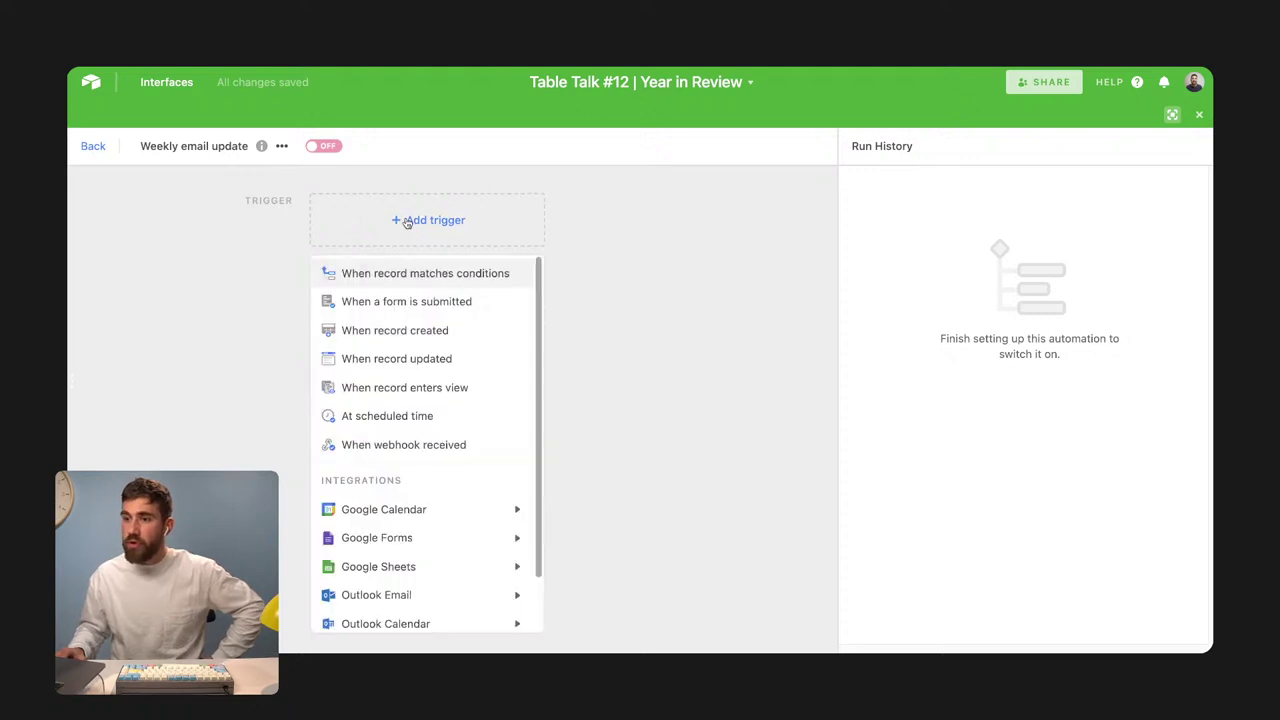
left_click(437, 413)
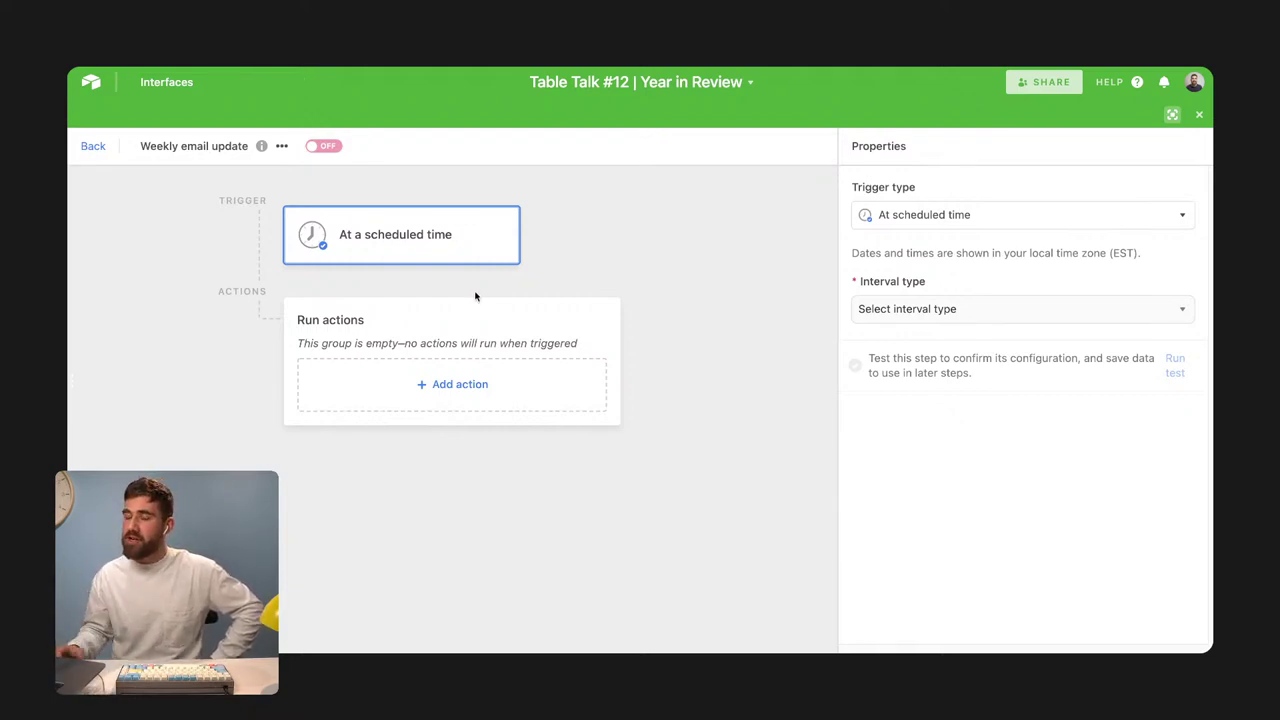
left_click(930, 312)
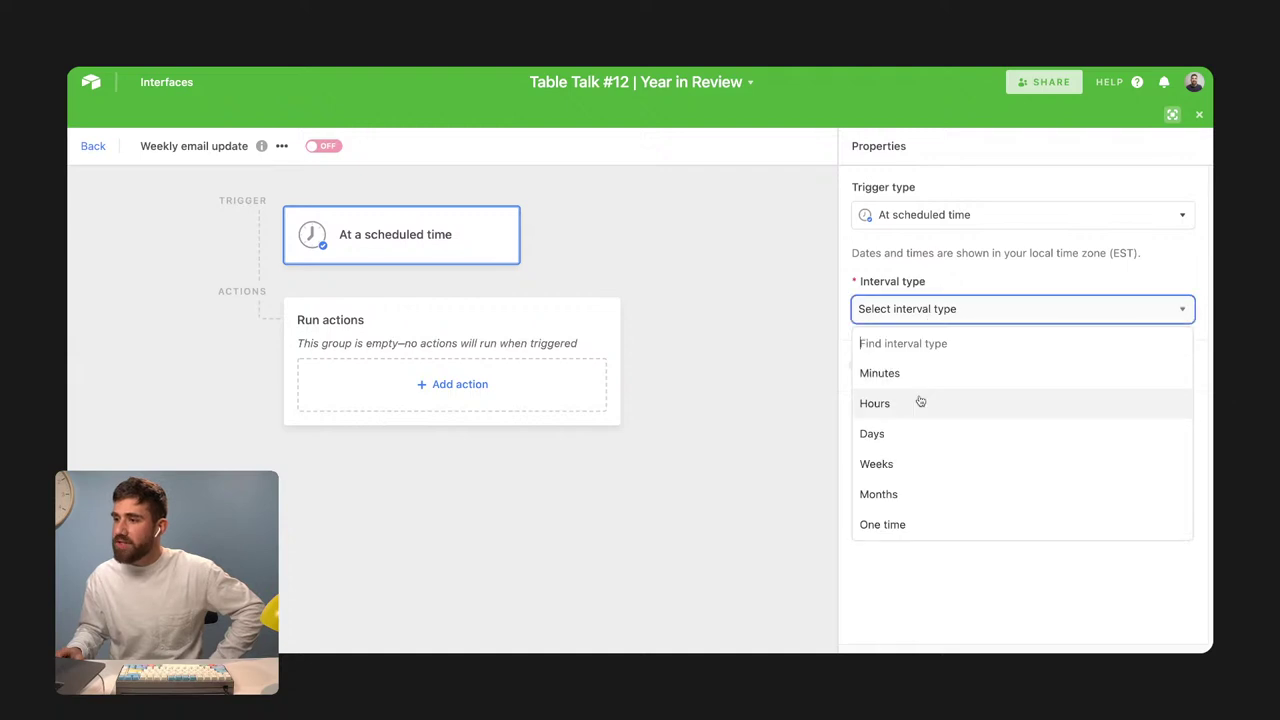
left_click(878, 464)
left_click(930, 376)
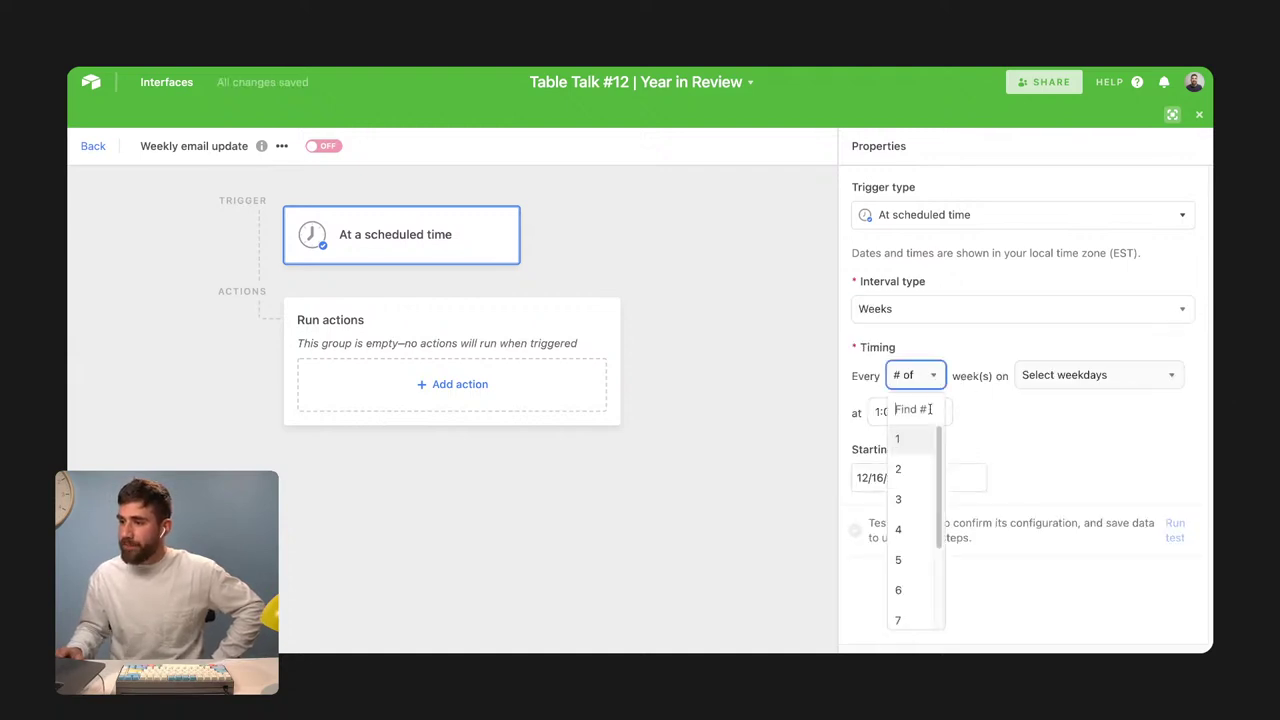
left_click(922, 448)
left_click(1046, 376)
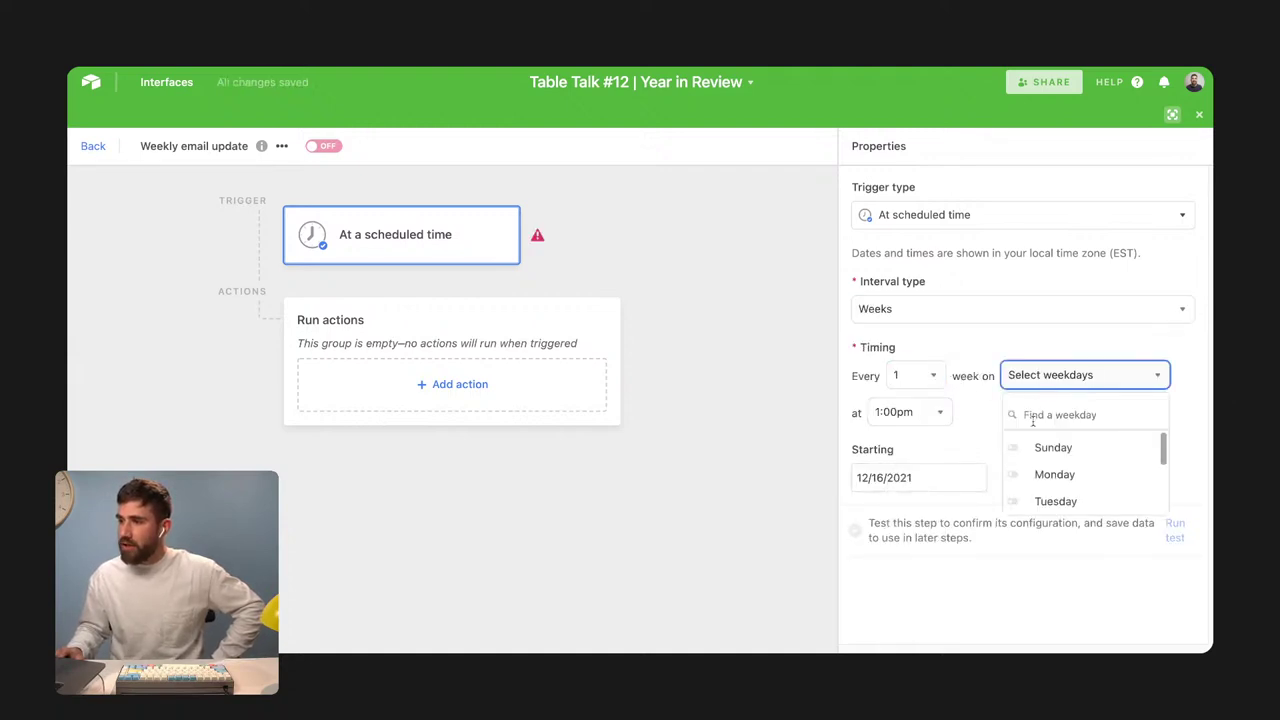
left_click(1050, 474)
left_click(951, 412)
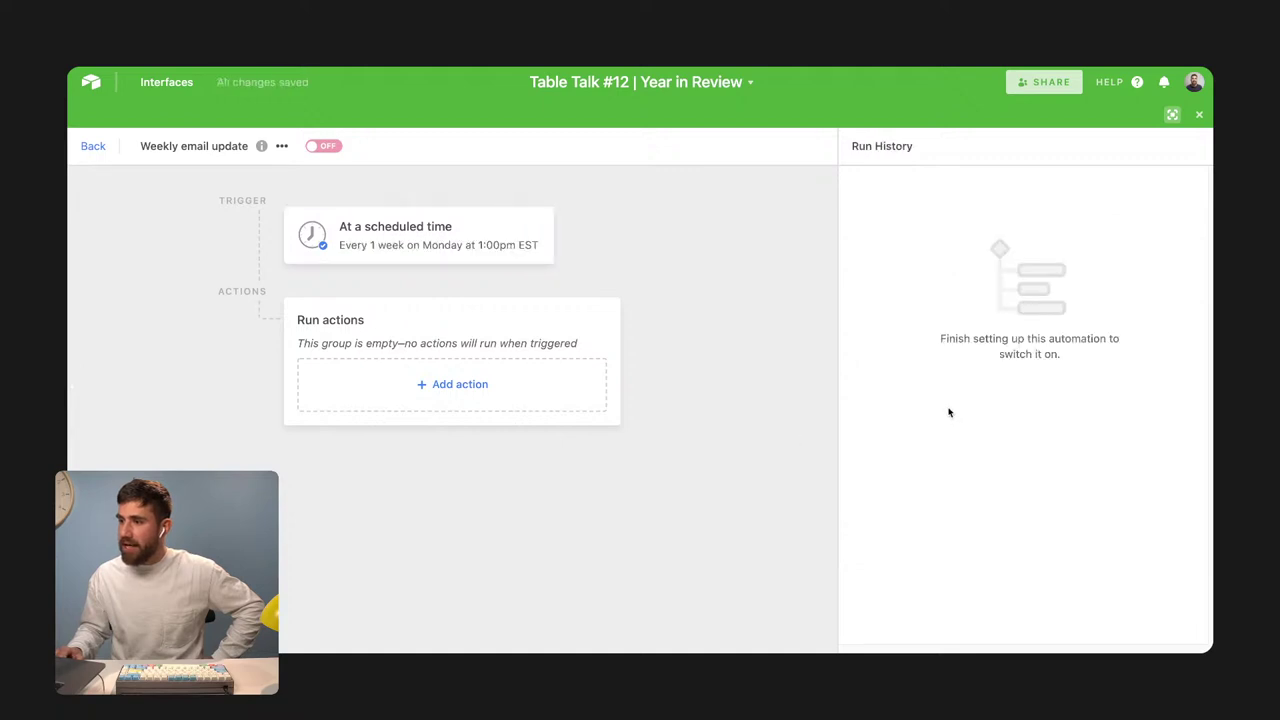
Set the scheduled trigger's run time to 10:00am EST
left_click(523, 249)
left_click(915, 414)
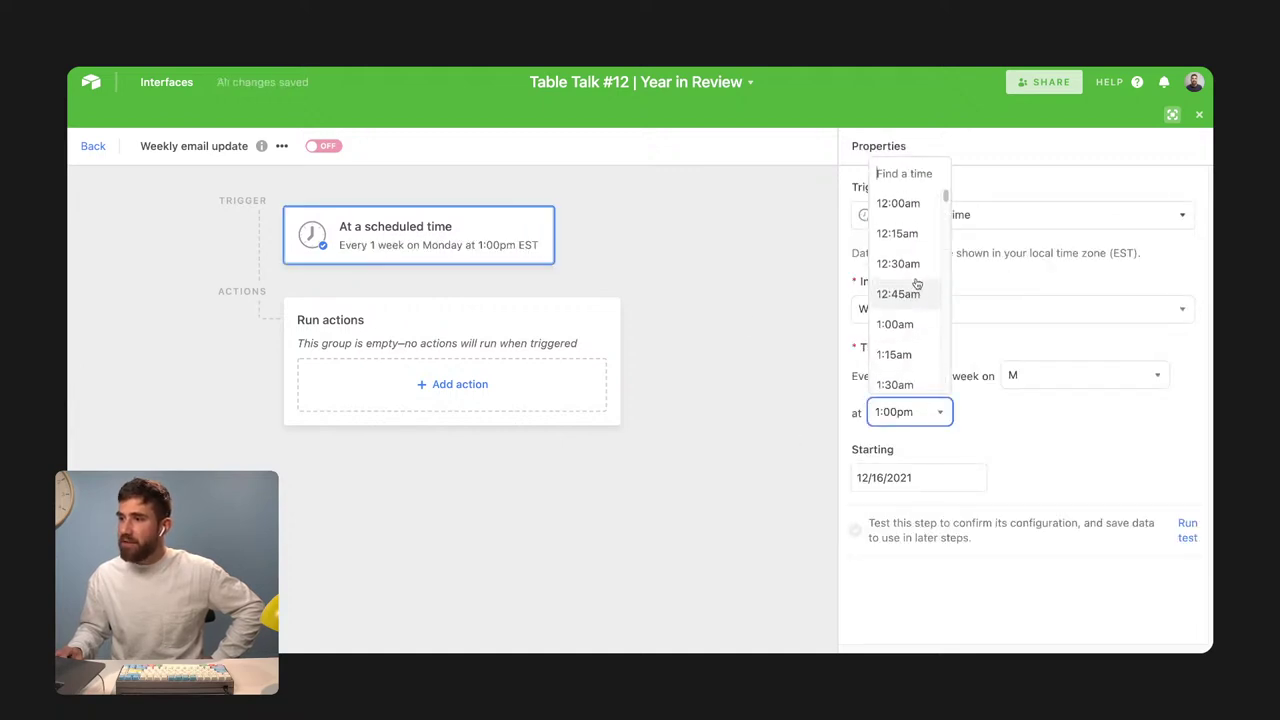
scroll(915, 285, "down", 6)
scroll(917, 299, "down", 4)
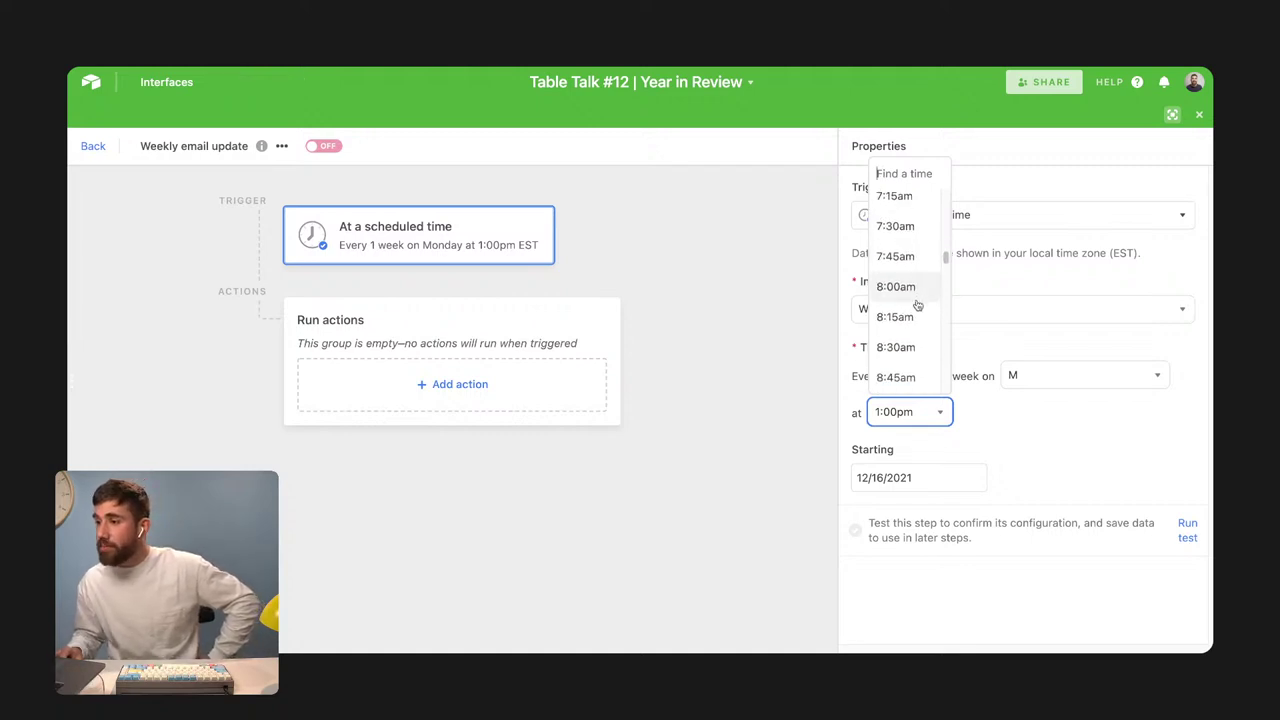
scroll(916, 330, "down", 2)
left_click(898, 378)
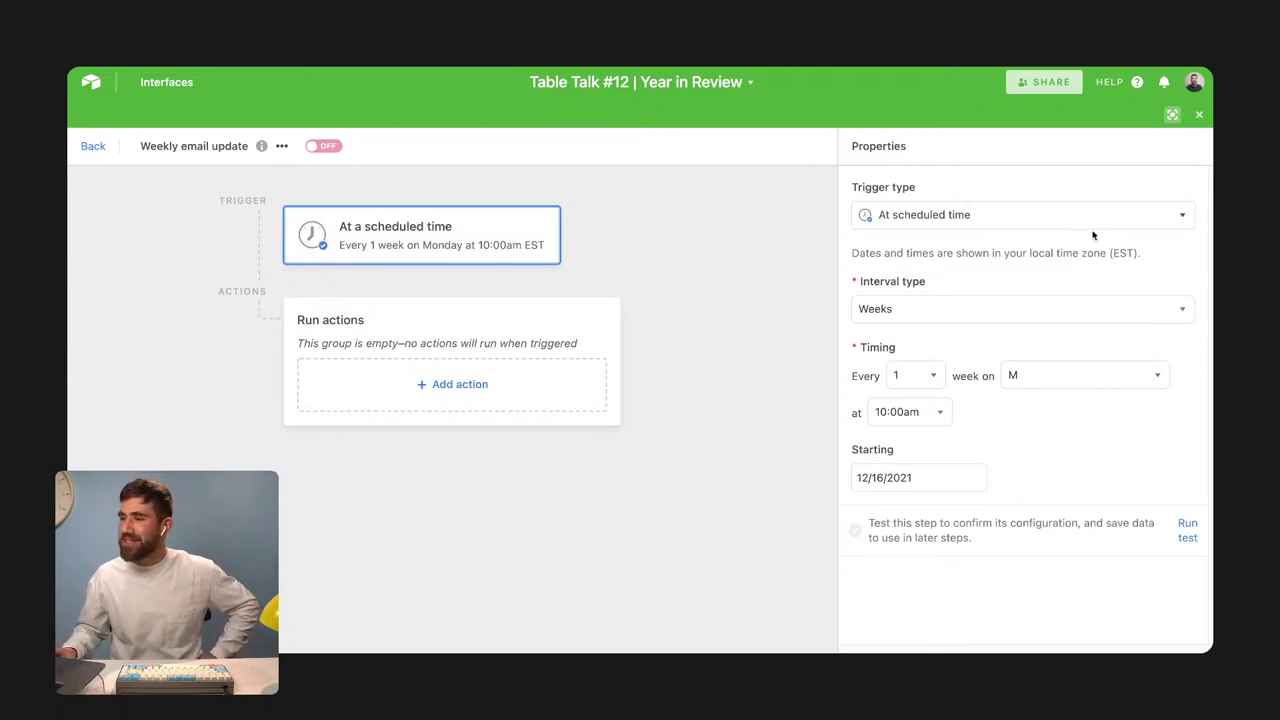
Browse the Add action list and its integrations submenus
left_click(464, 387)
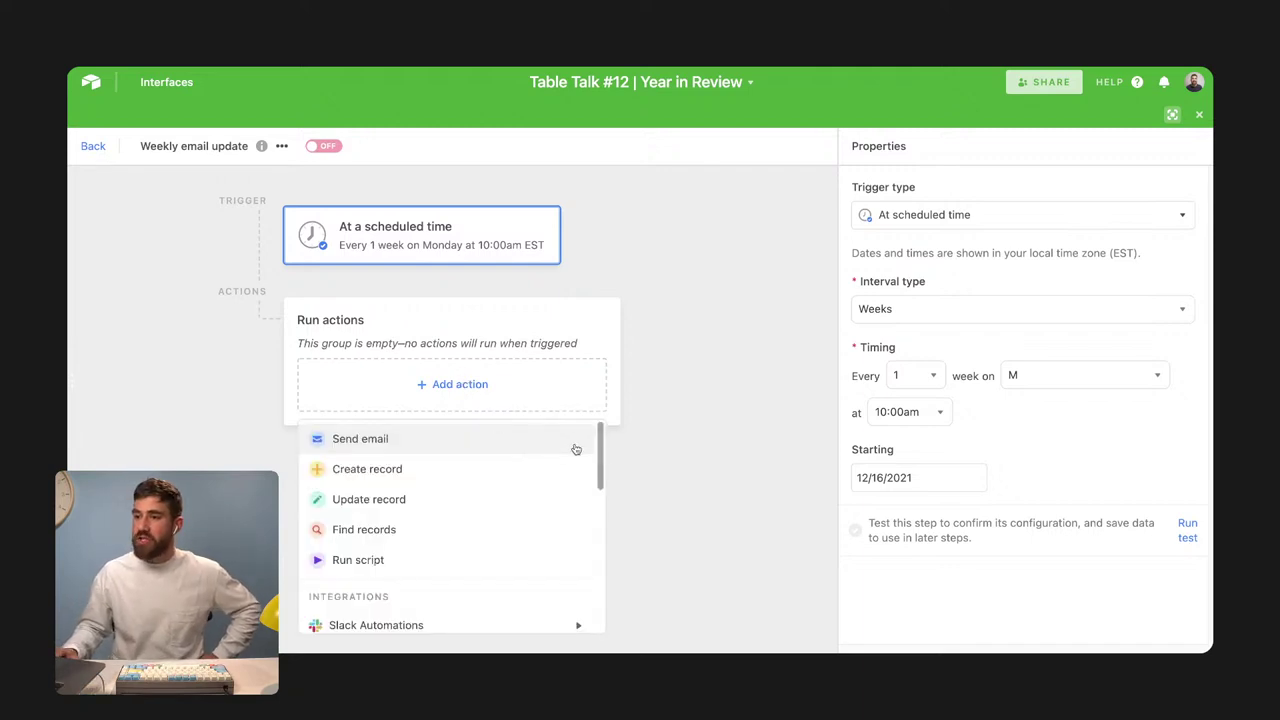
left_click_drag(604, 458, 605, 513)
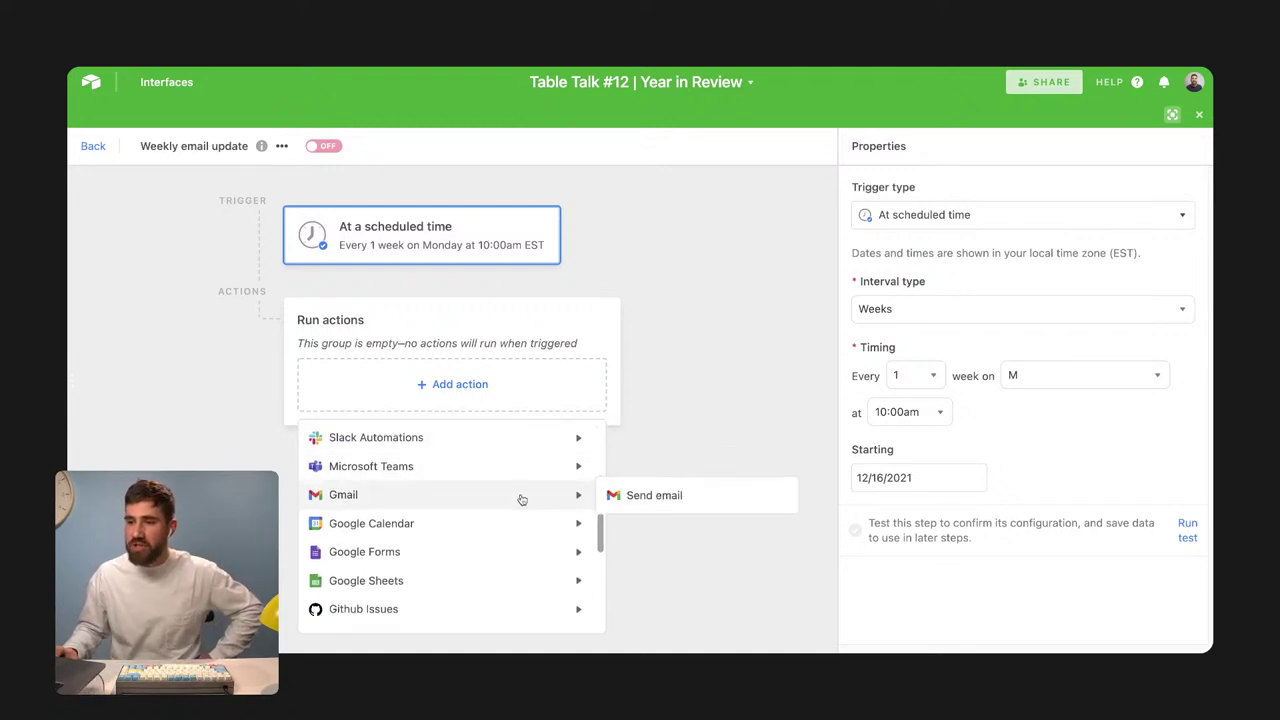
mouse_move(598, 524)
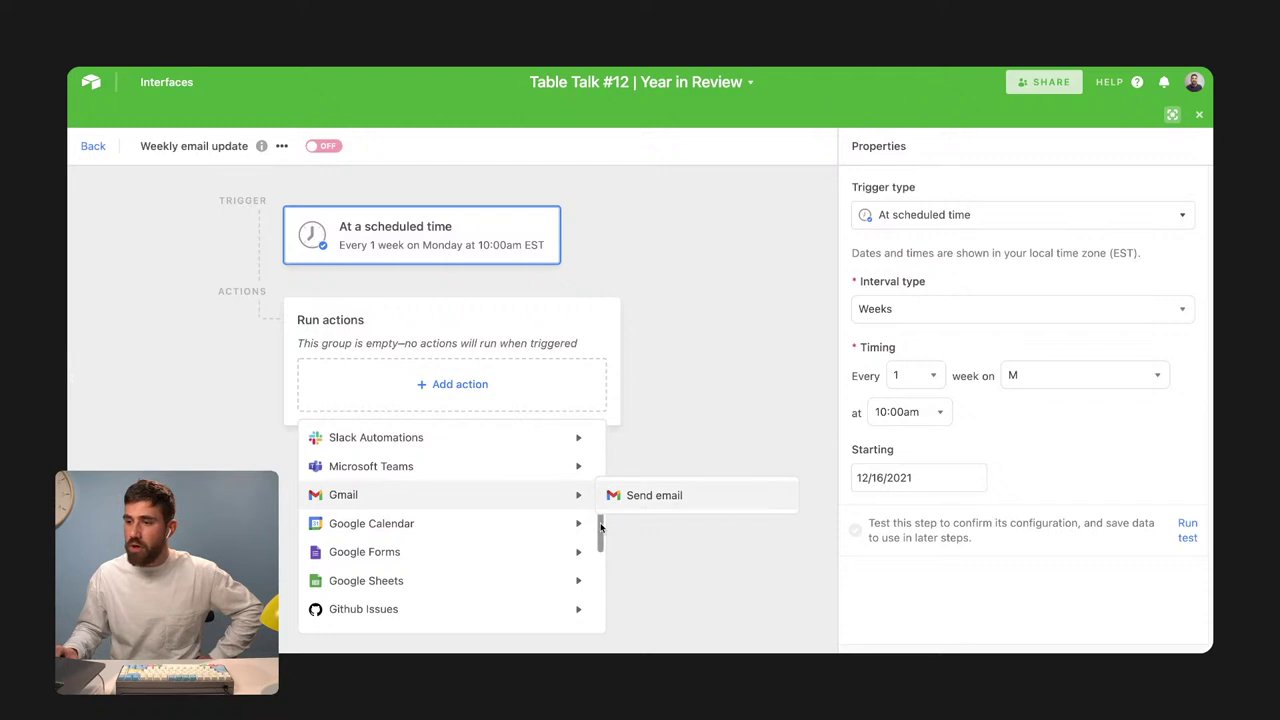
left_click_drag(600, 494, 599, 625)
mouse_move(454, 552)
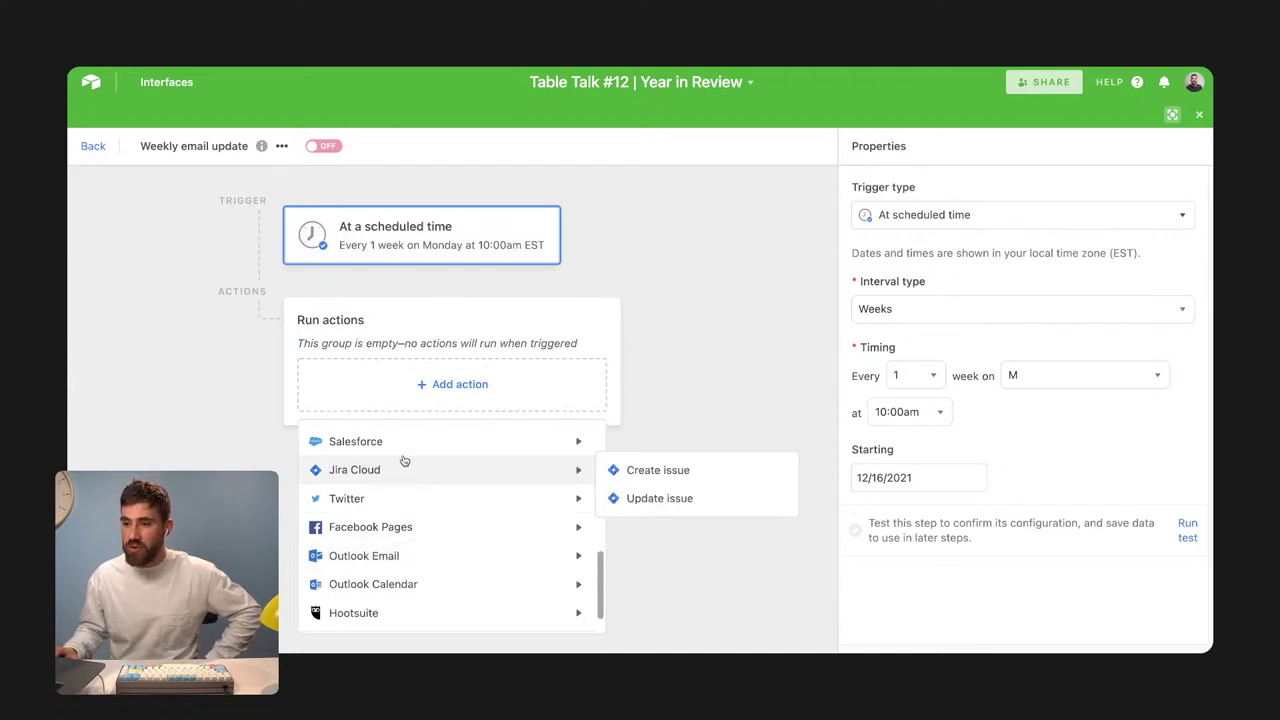
mouse_move(432, 605)
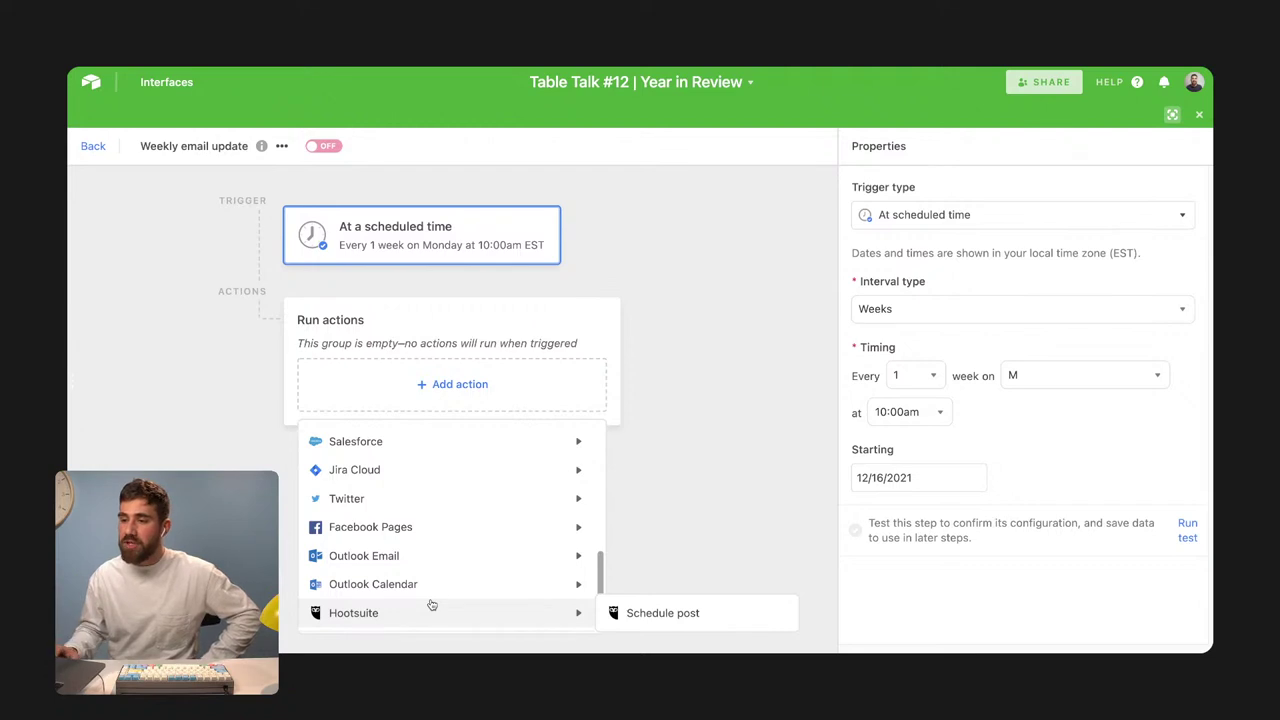
scroll(429, 562, "up", 1)
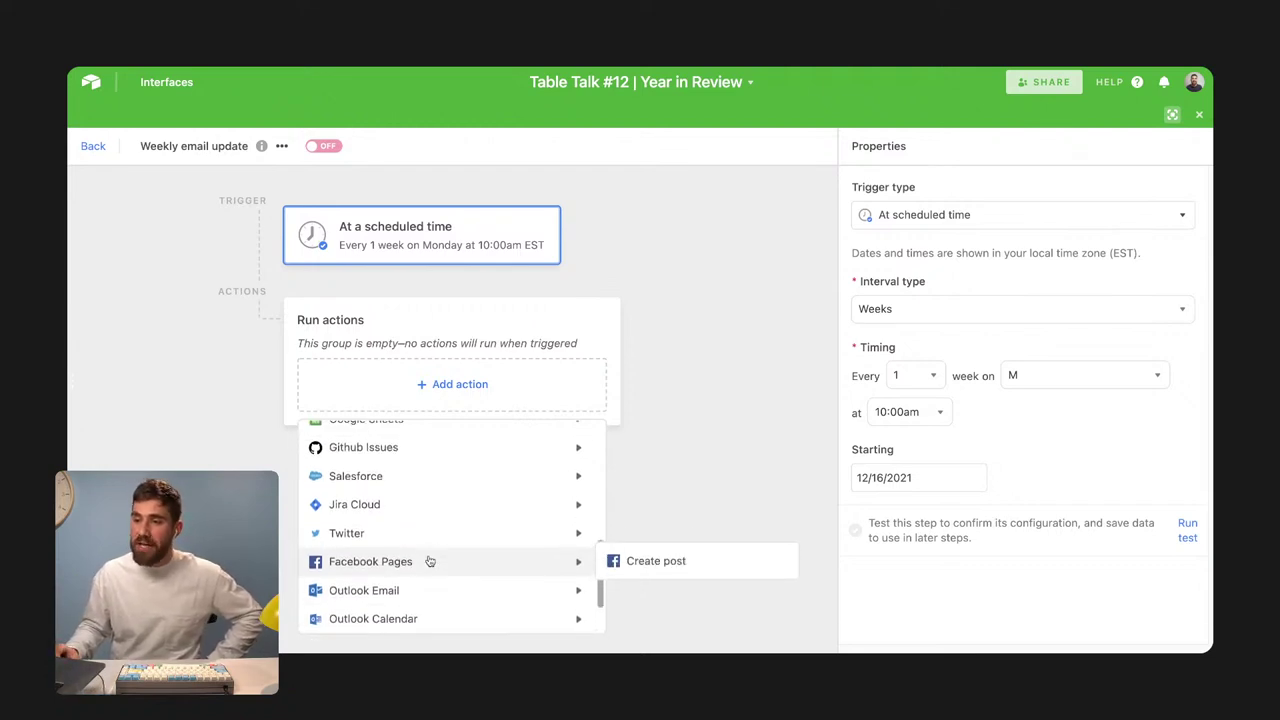
scroll(425, 452, "up", 2)
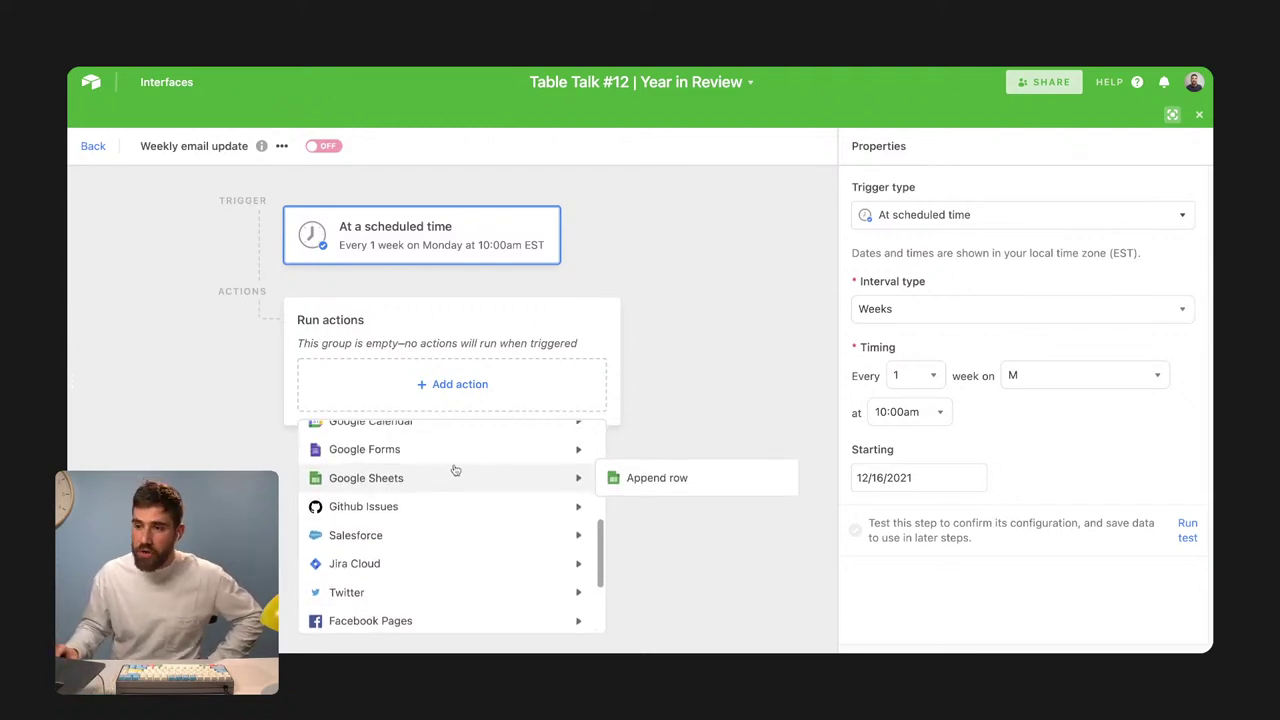
scroll(455, 470, "up", 1)
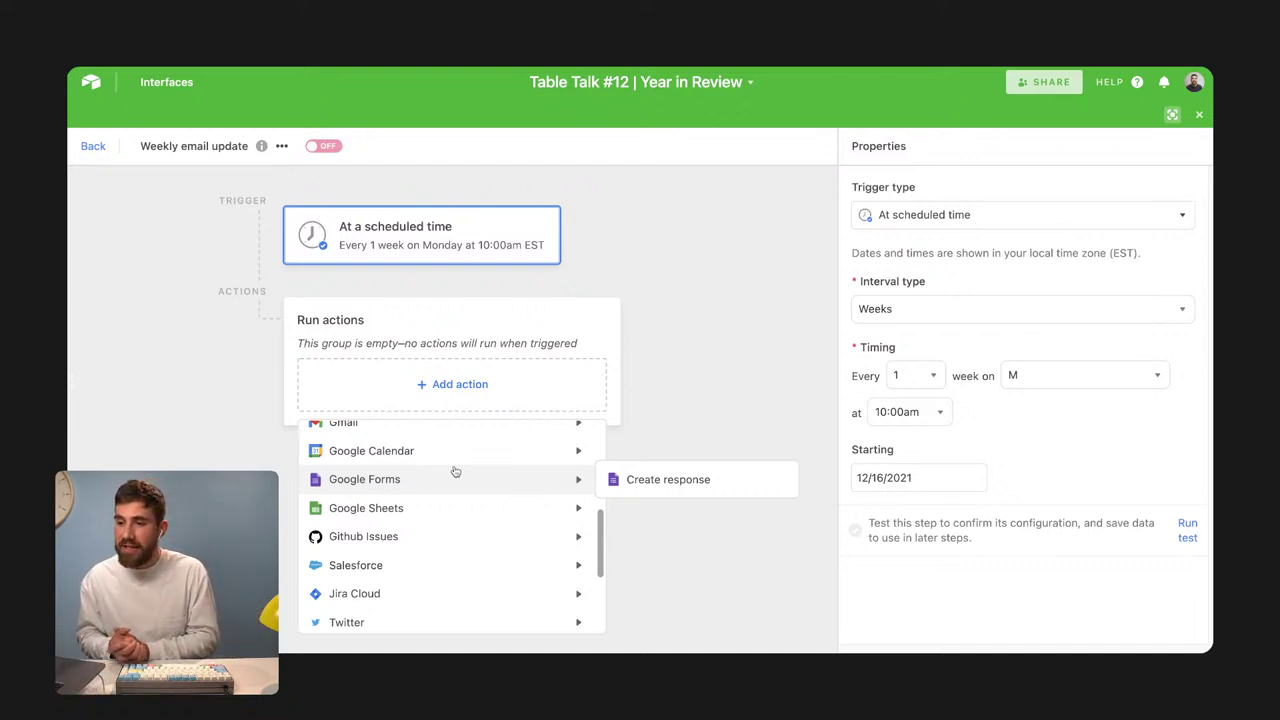
scroll(455, 470, "up", 2)
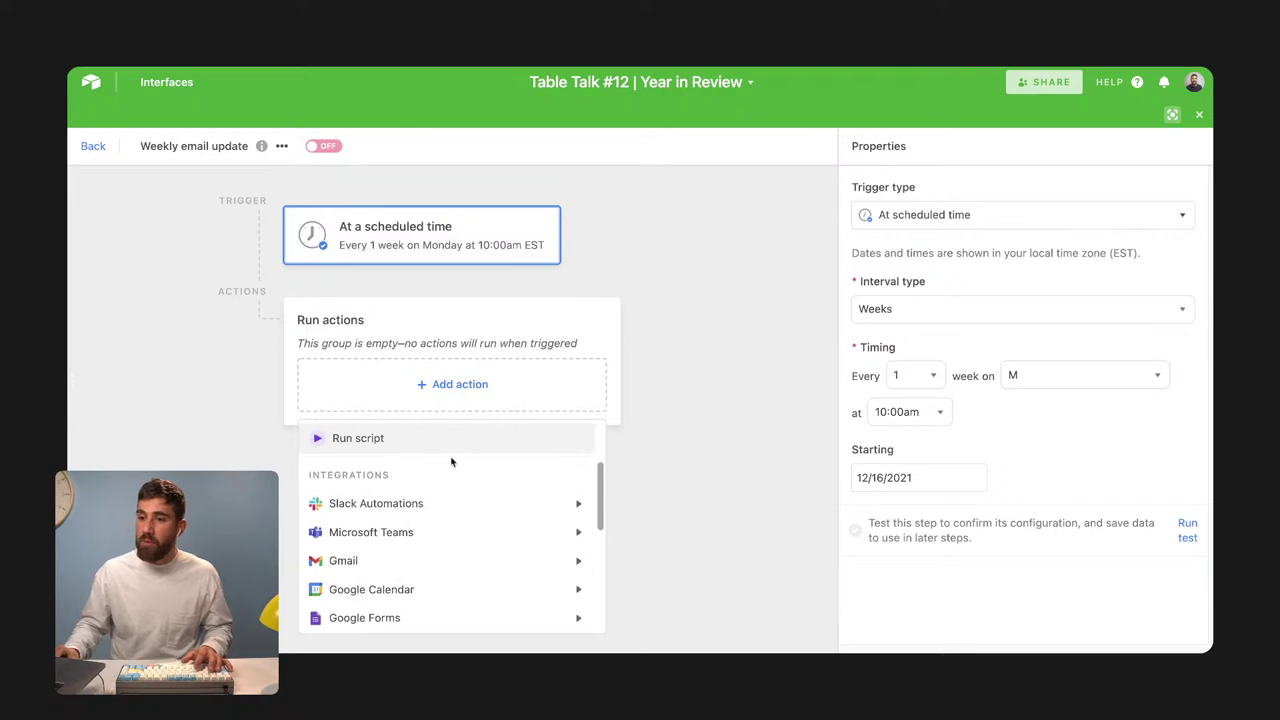
scroll(443, 434, "up", 1)
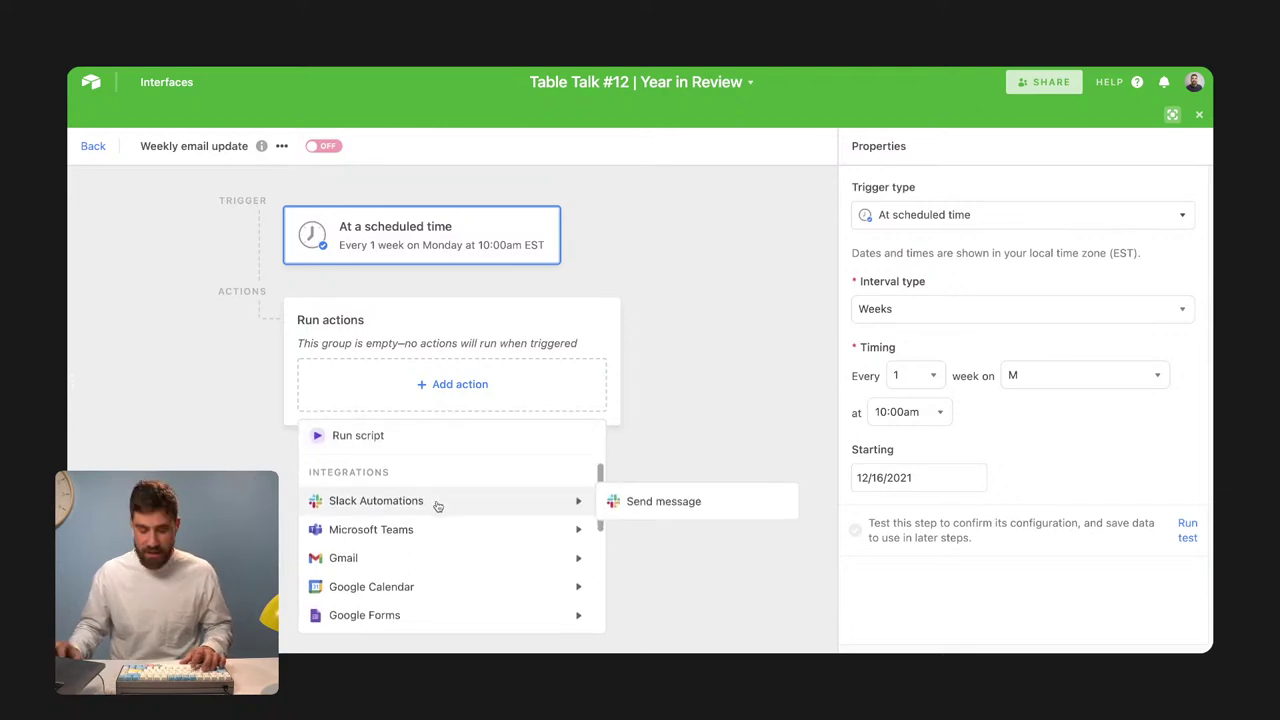
scroll(437, 506, "up", 2)
Add a Find records action on the Campaigns table, checking a Building campaign in the base
left_click(430, 528)
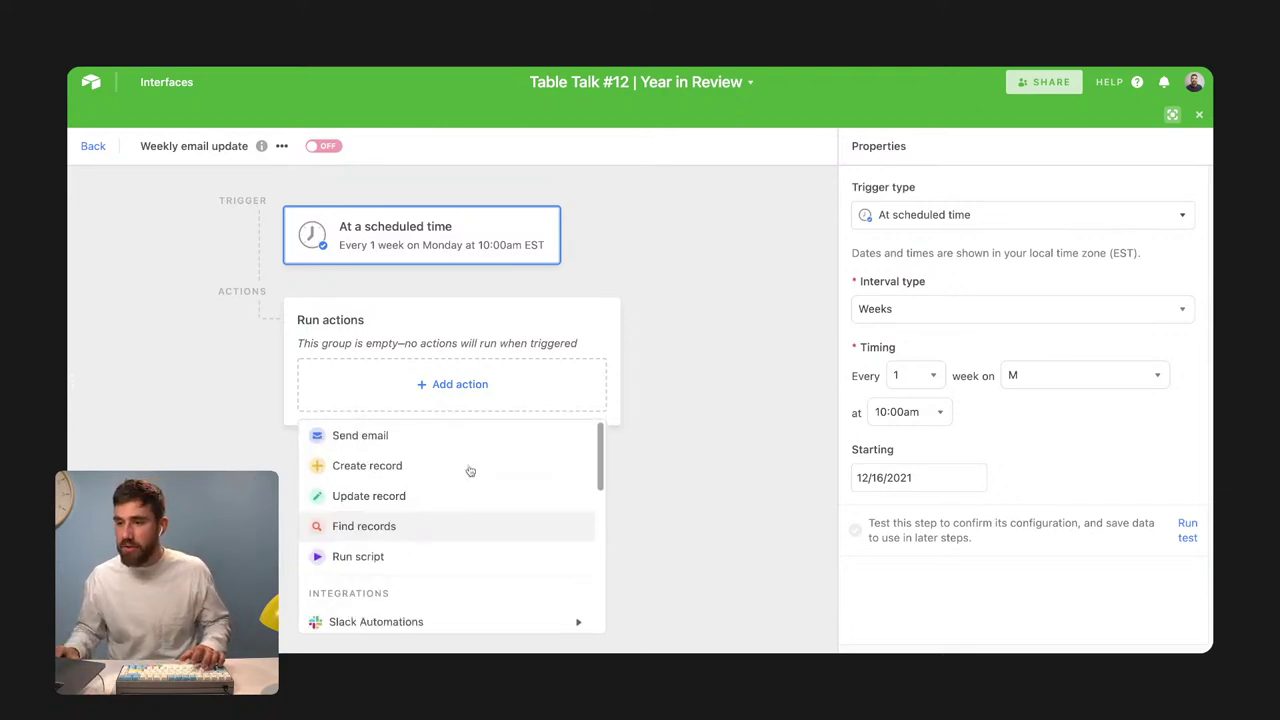
left_click(949, 355)
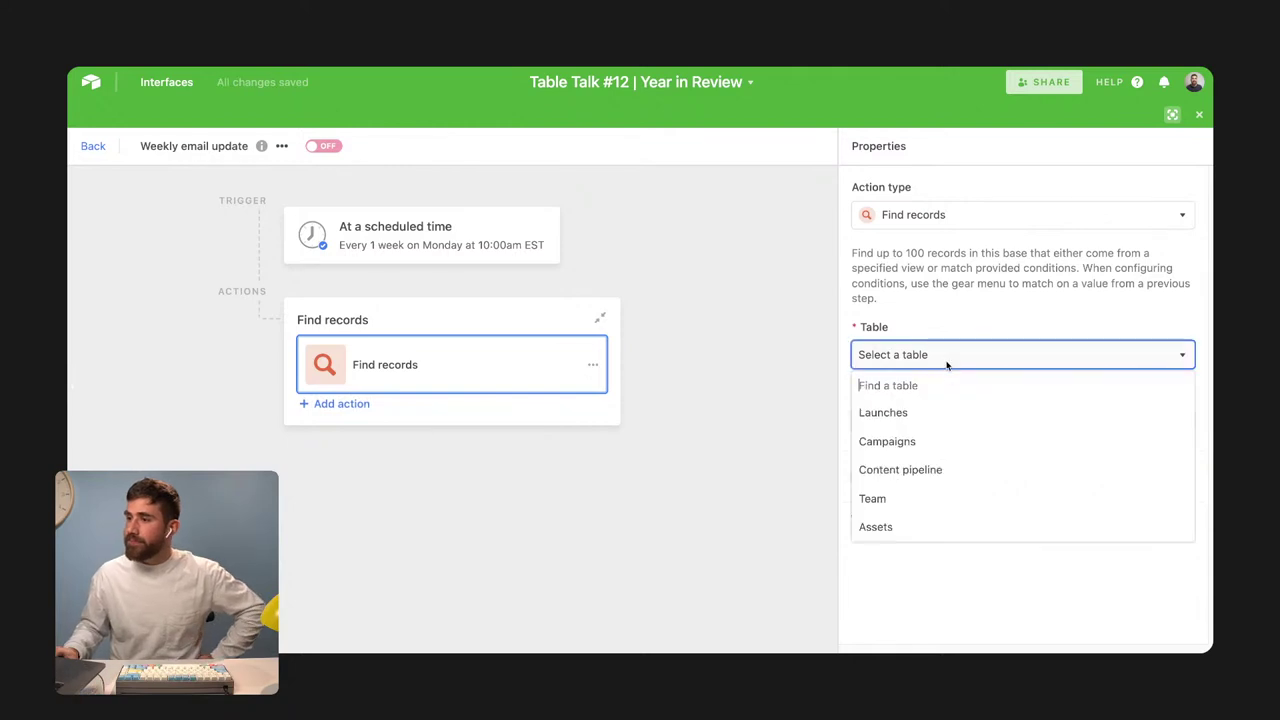
left_click(944, 434)
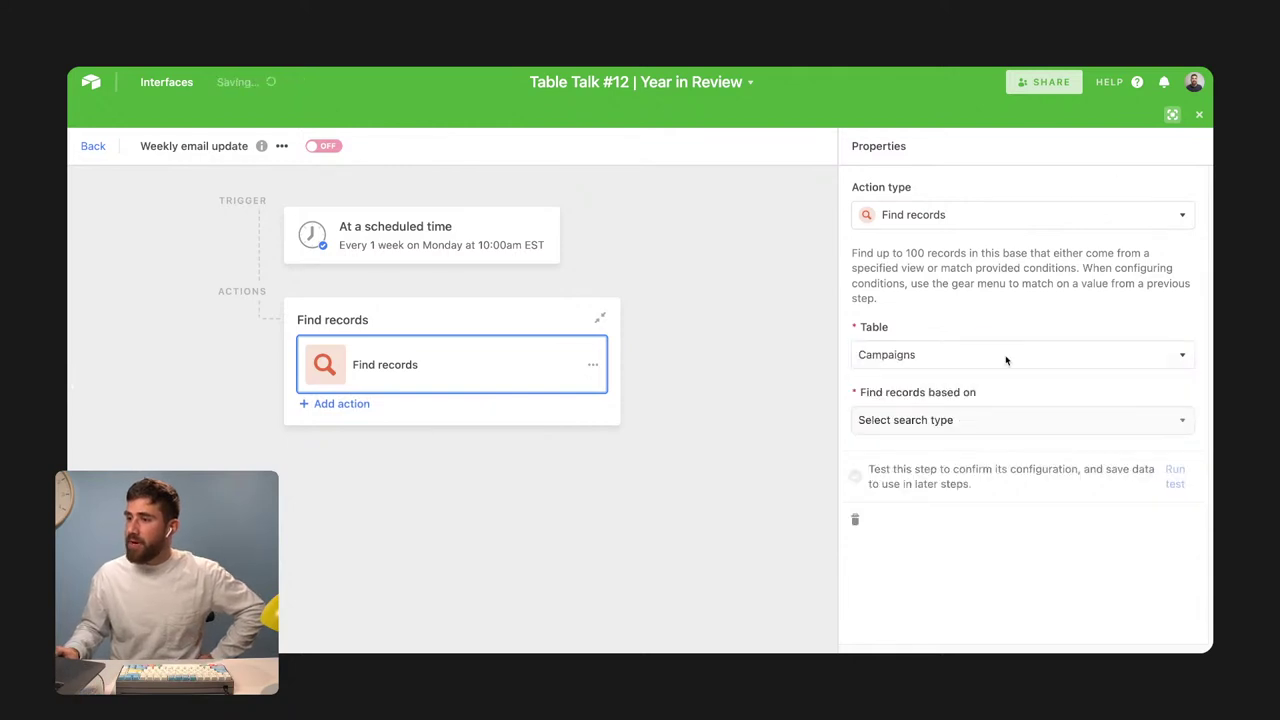
left_click(1174, 115)
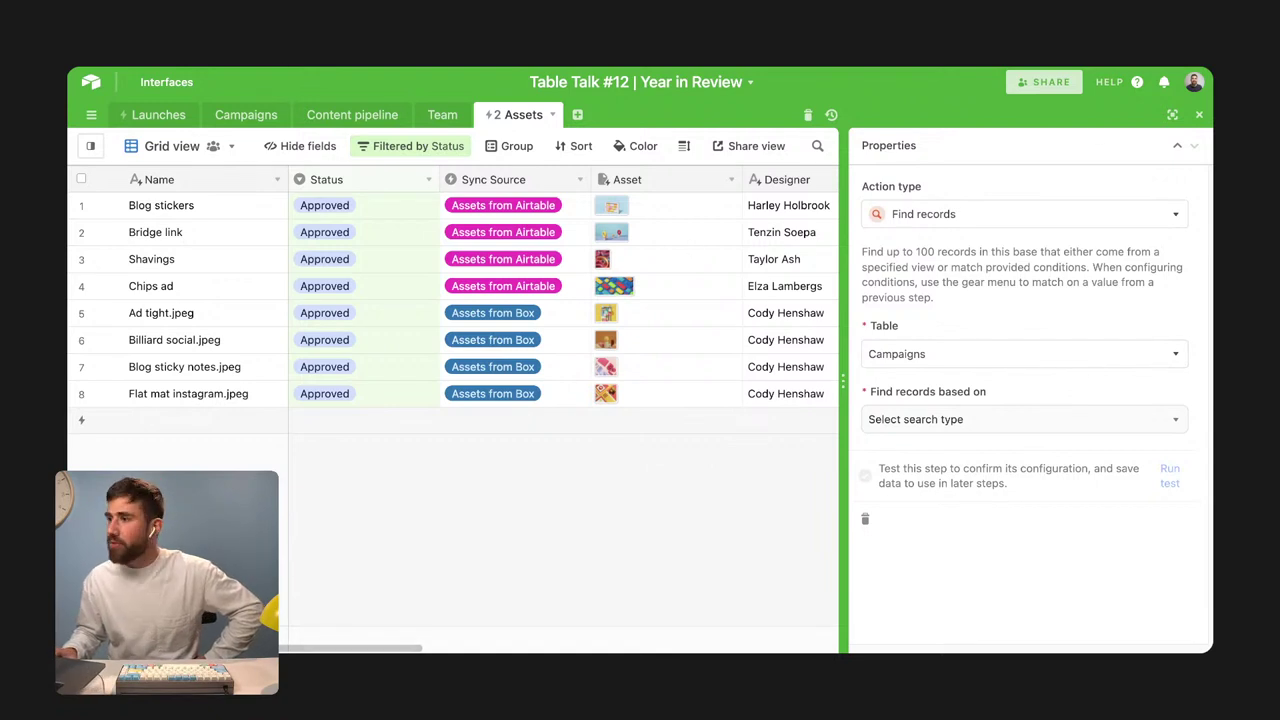
left_click(246, 114)
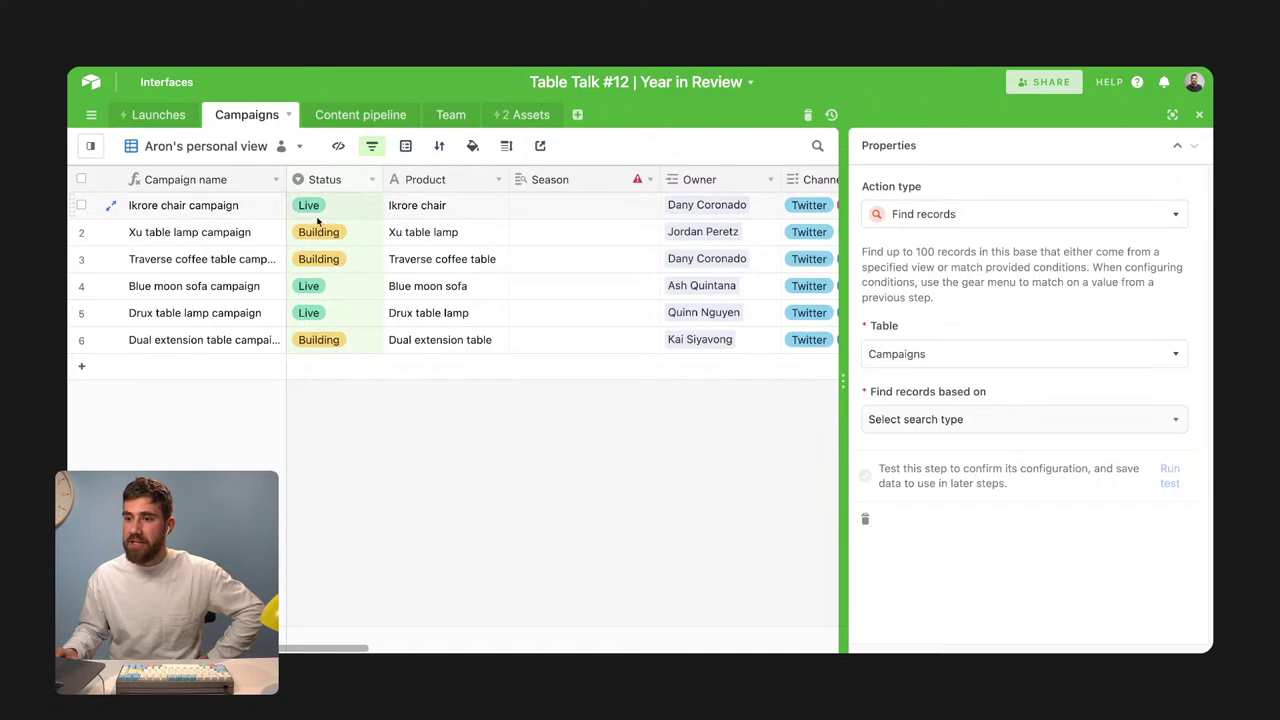
left_click(357, 240)
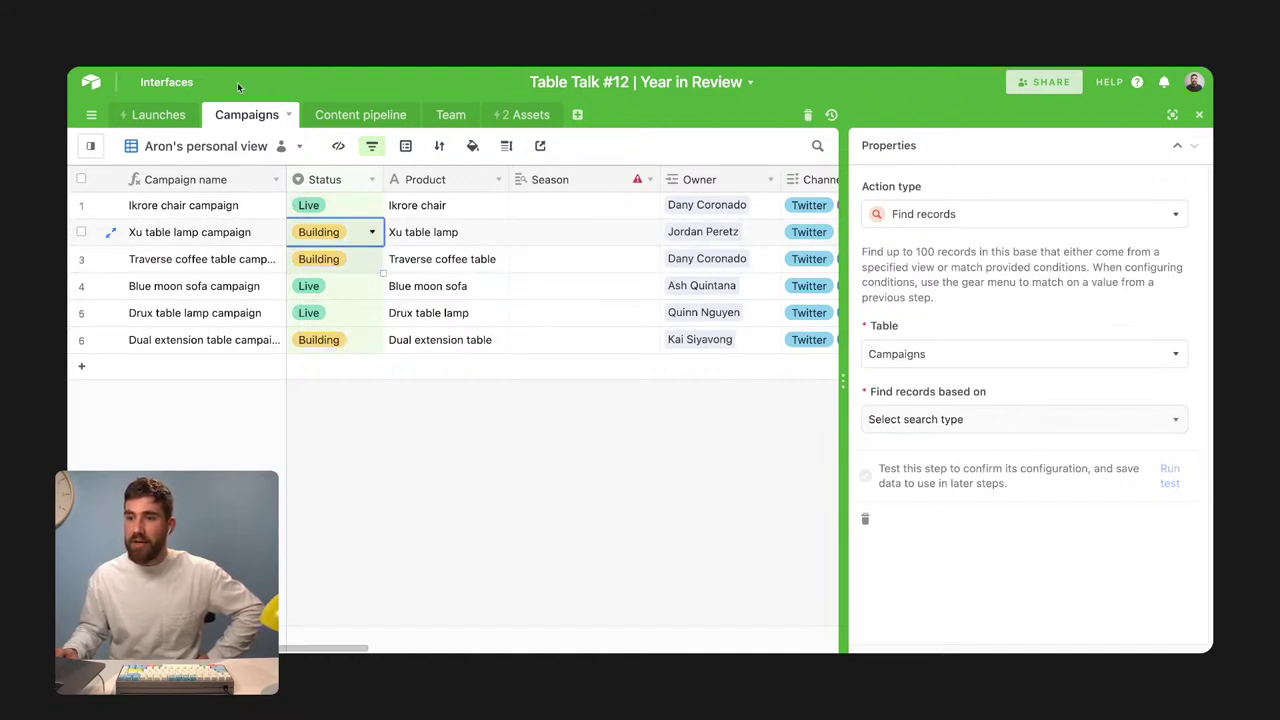
Find records by the condition Status is Building and run a successful test
left_click(955, 420)
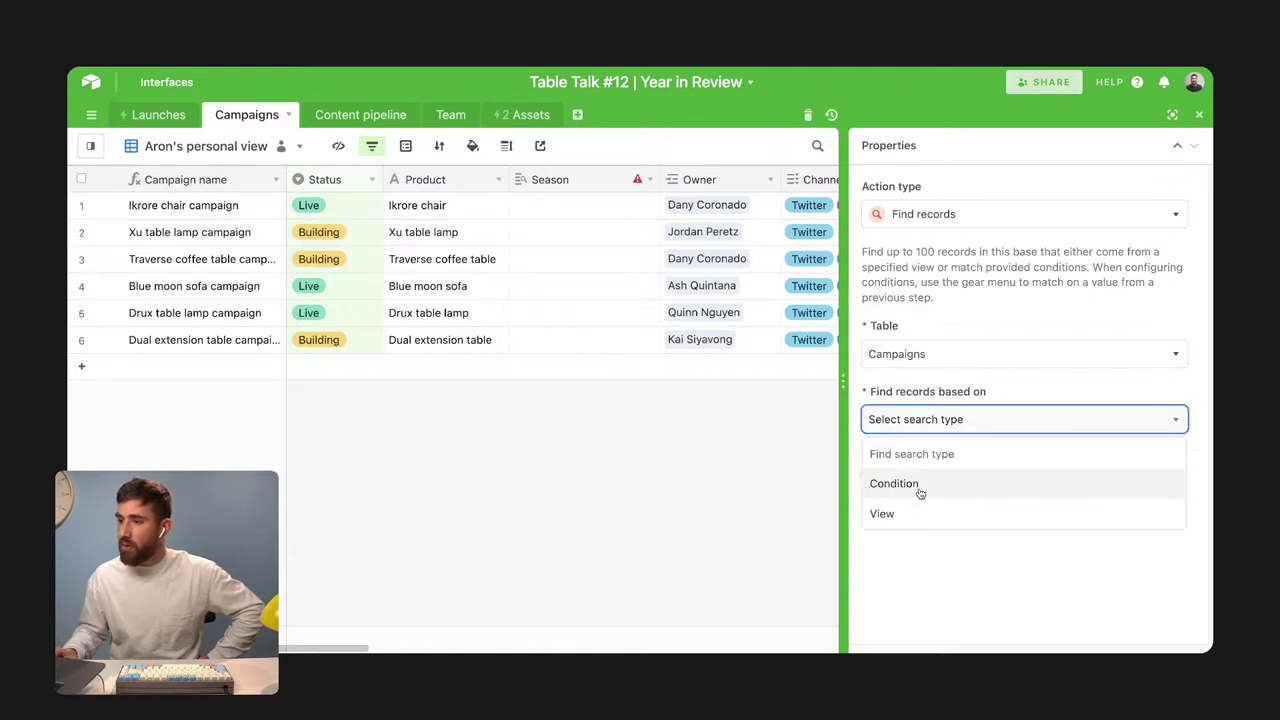
left_click(900, 483)
left_click(930, 495)
left_click(950, 489)
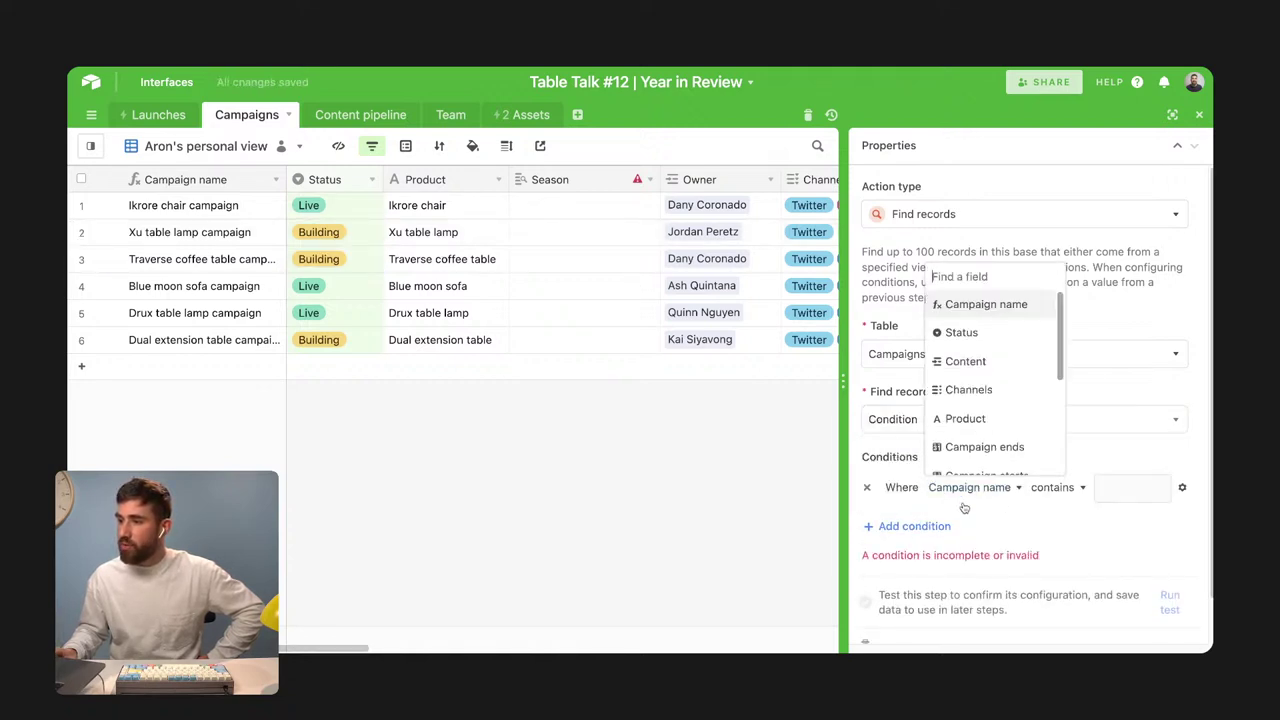
left_click(961, 332)
left_click(1060, 487)
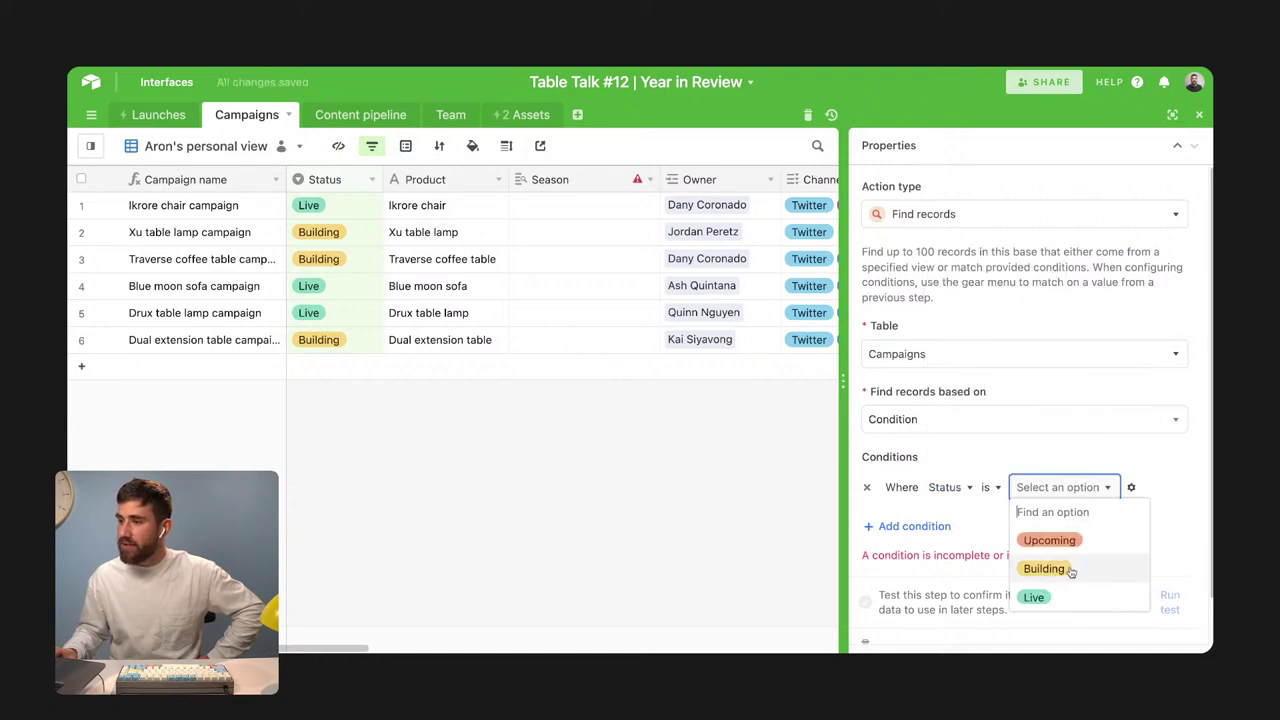
left_click(1044, 568)
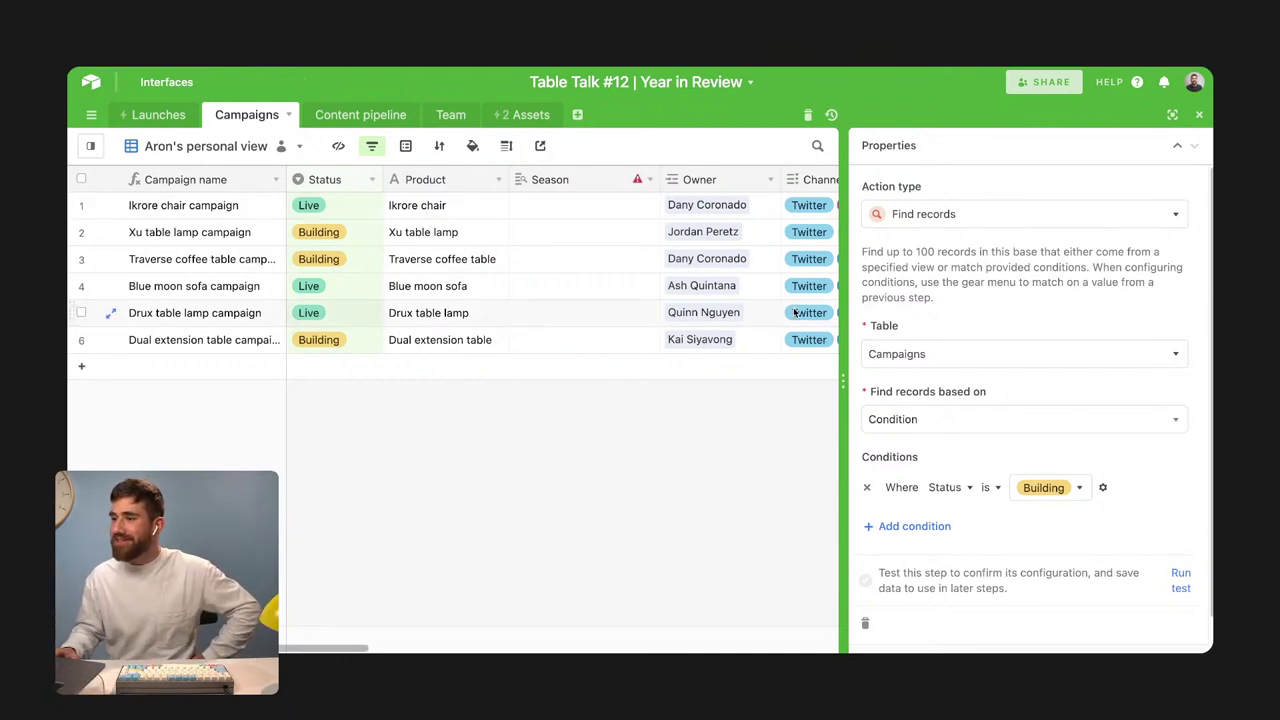
scroll(950, 540, "down", 1)
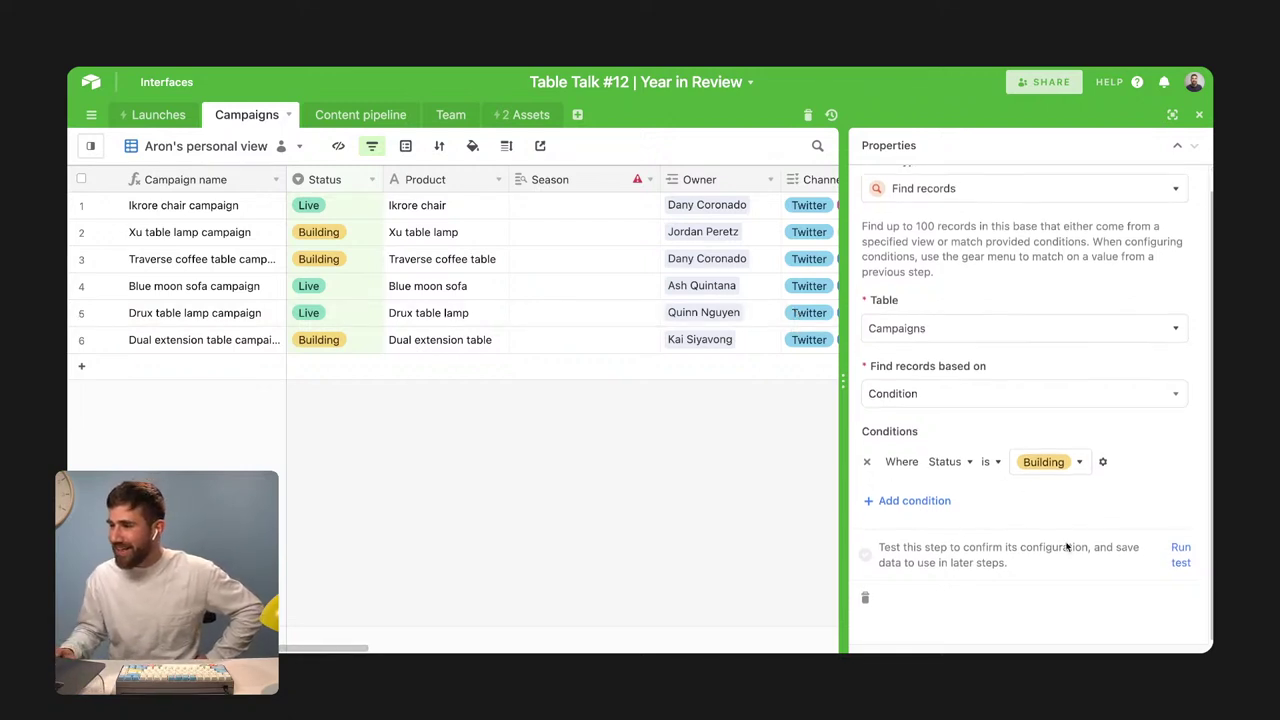
left_click(1176, 561)
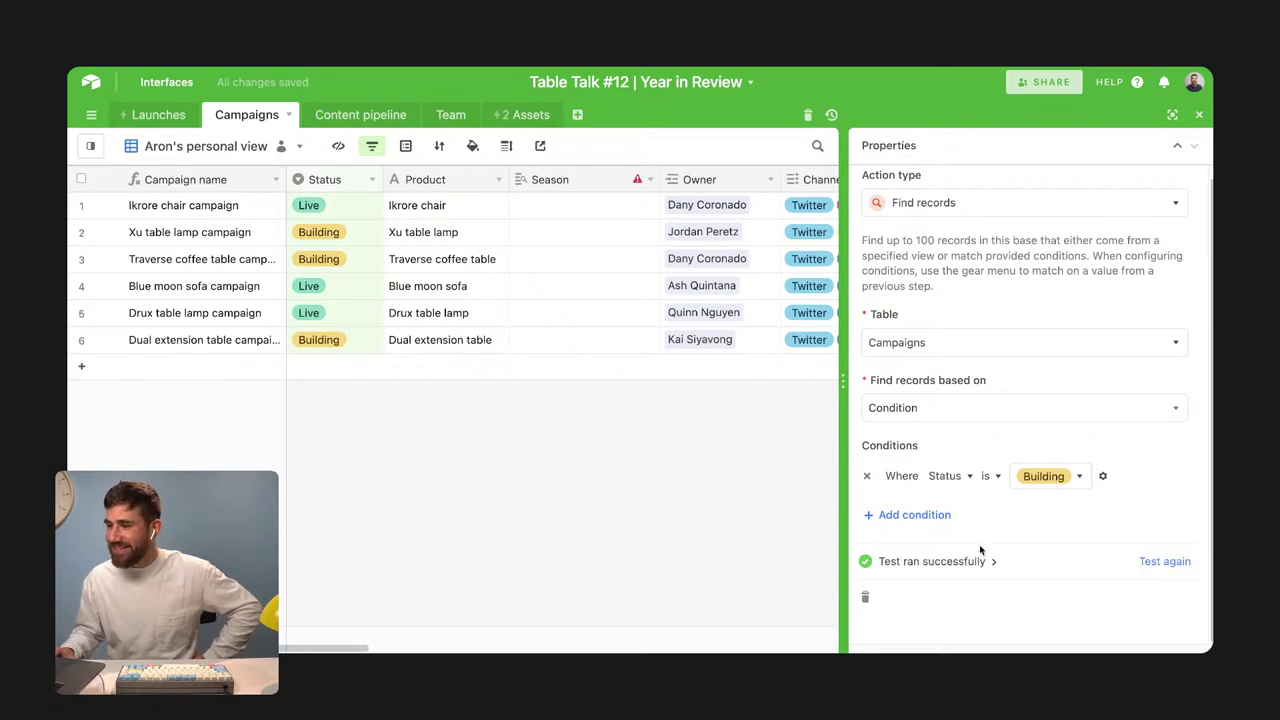
left_click(1172, 114)
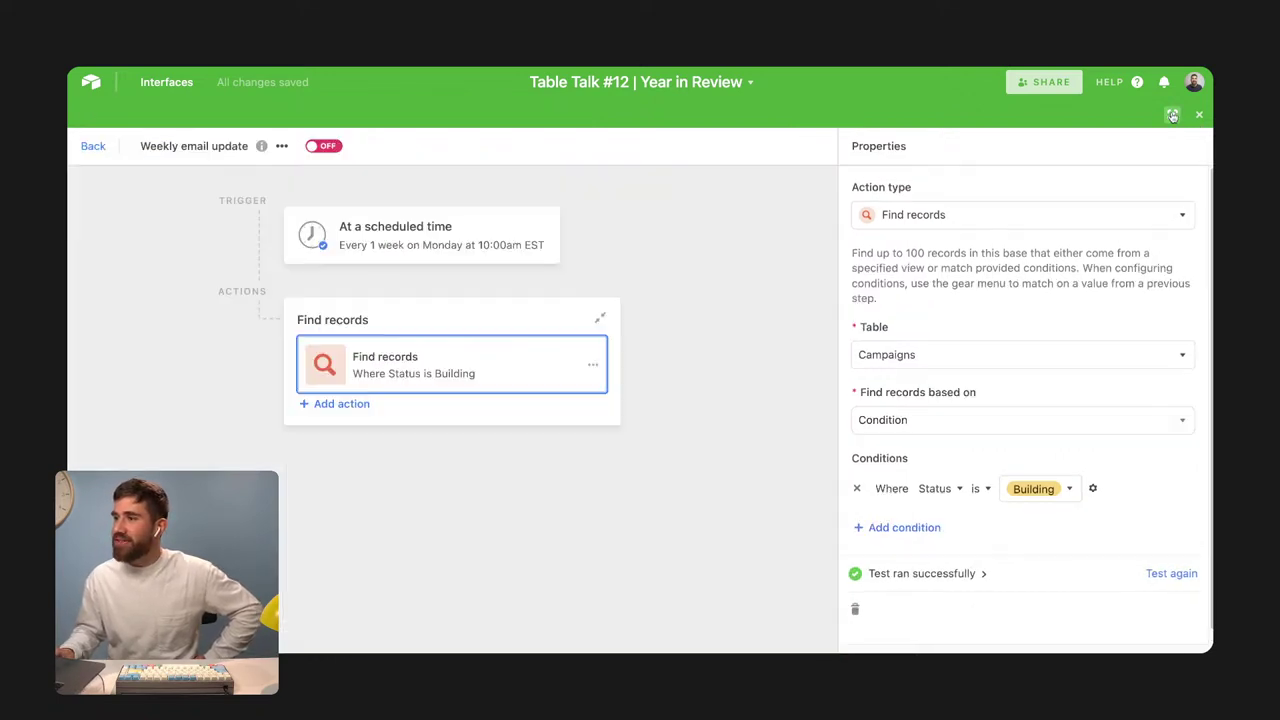
Add a Send email action to the recipient's e-mail with subject 'Campaigns in building'
left_click(365, 405)
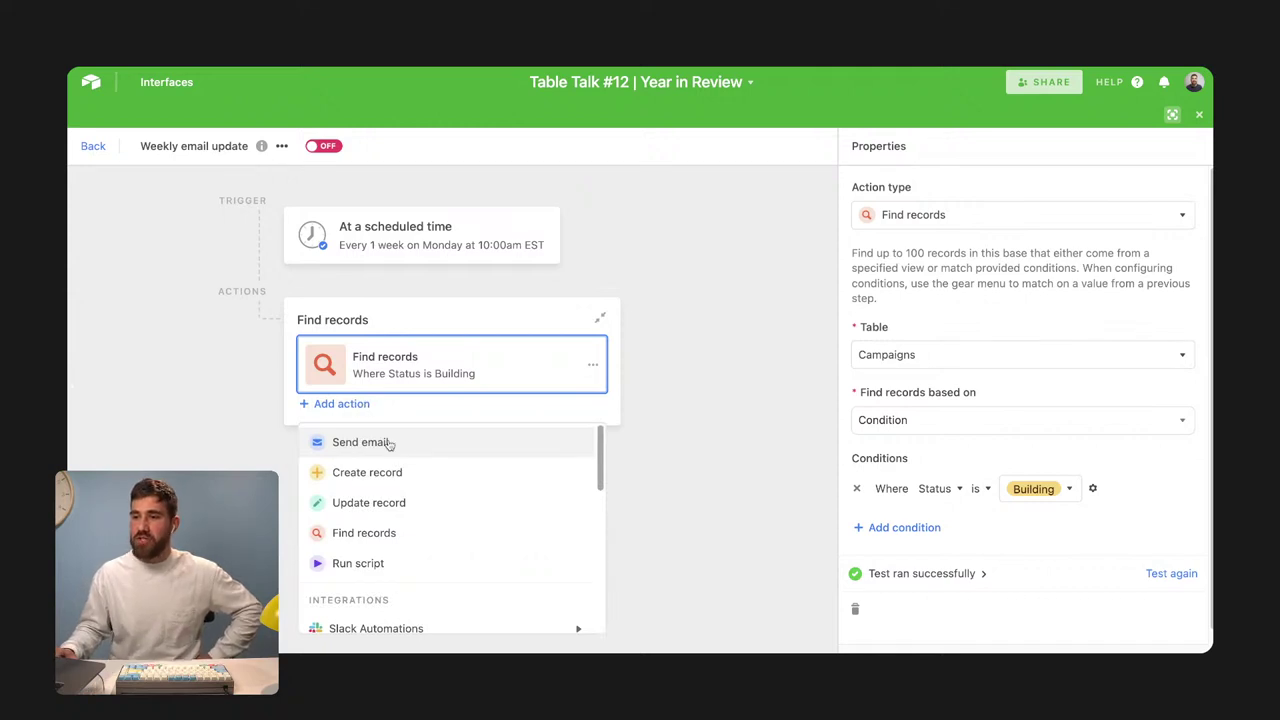
left_click(390, 444)
left_click(922, 302)
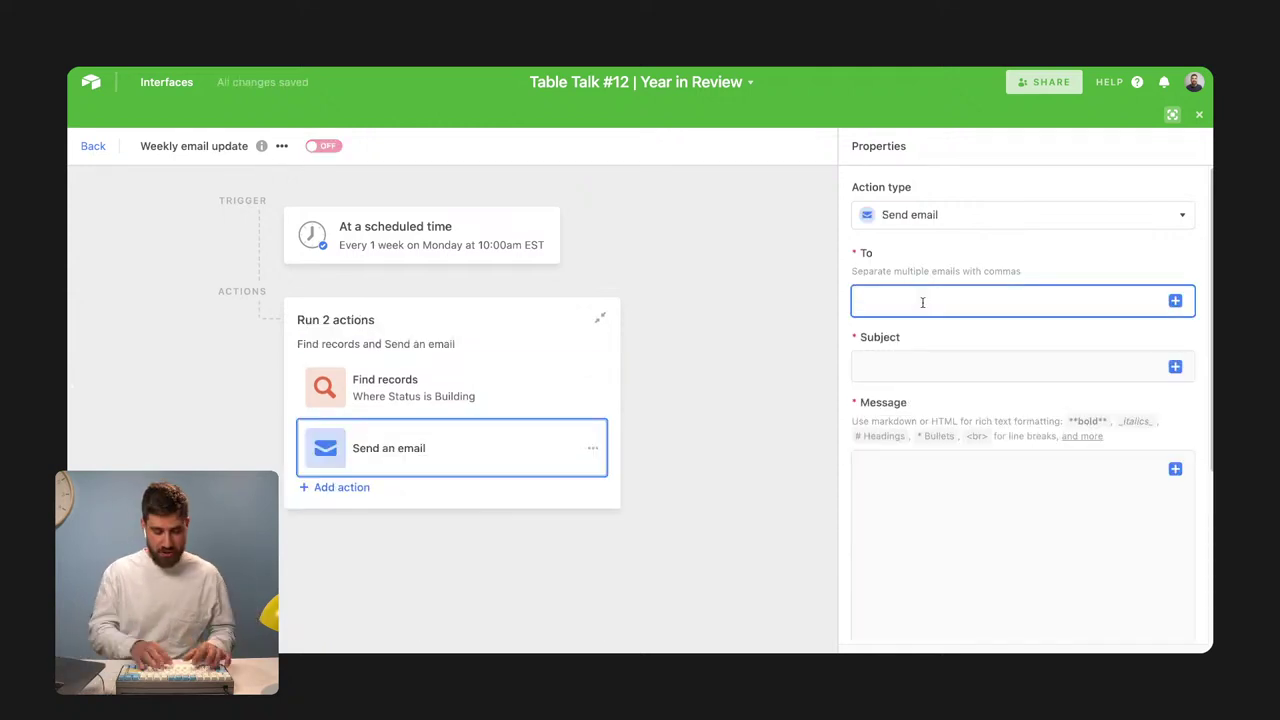
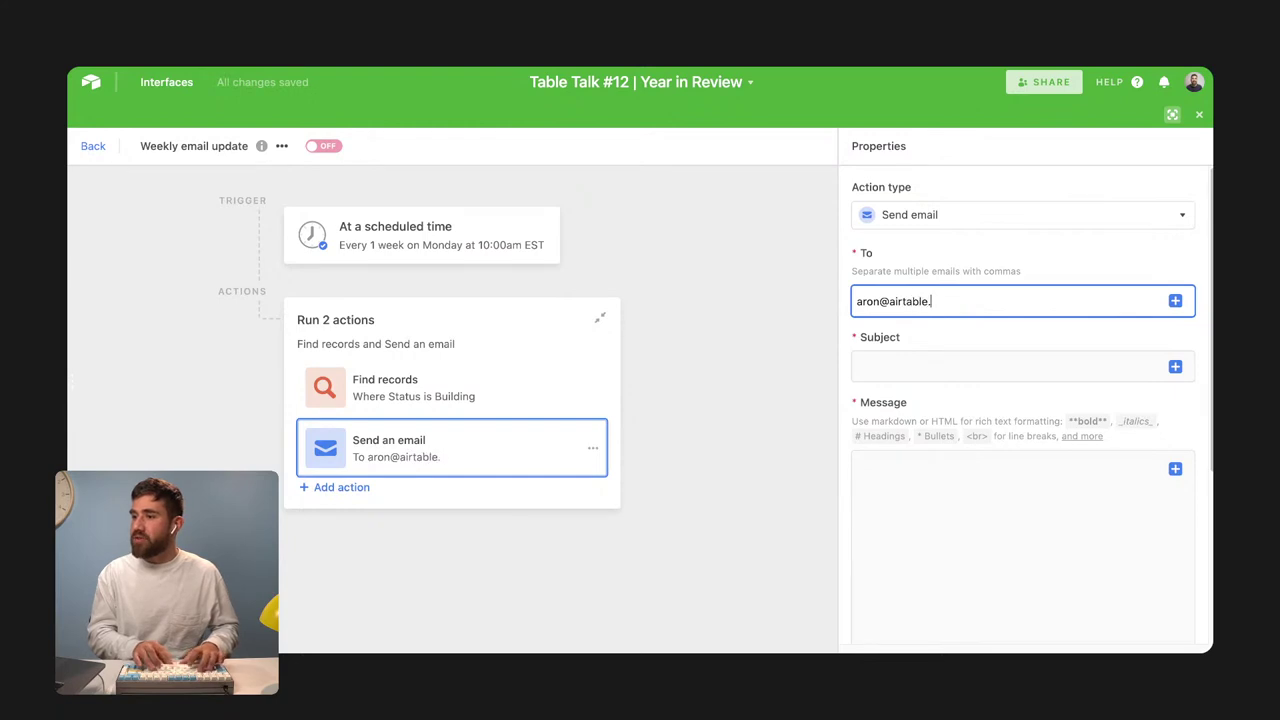
left_click(1000, 366)
type("Cam")
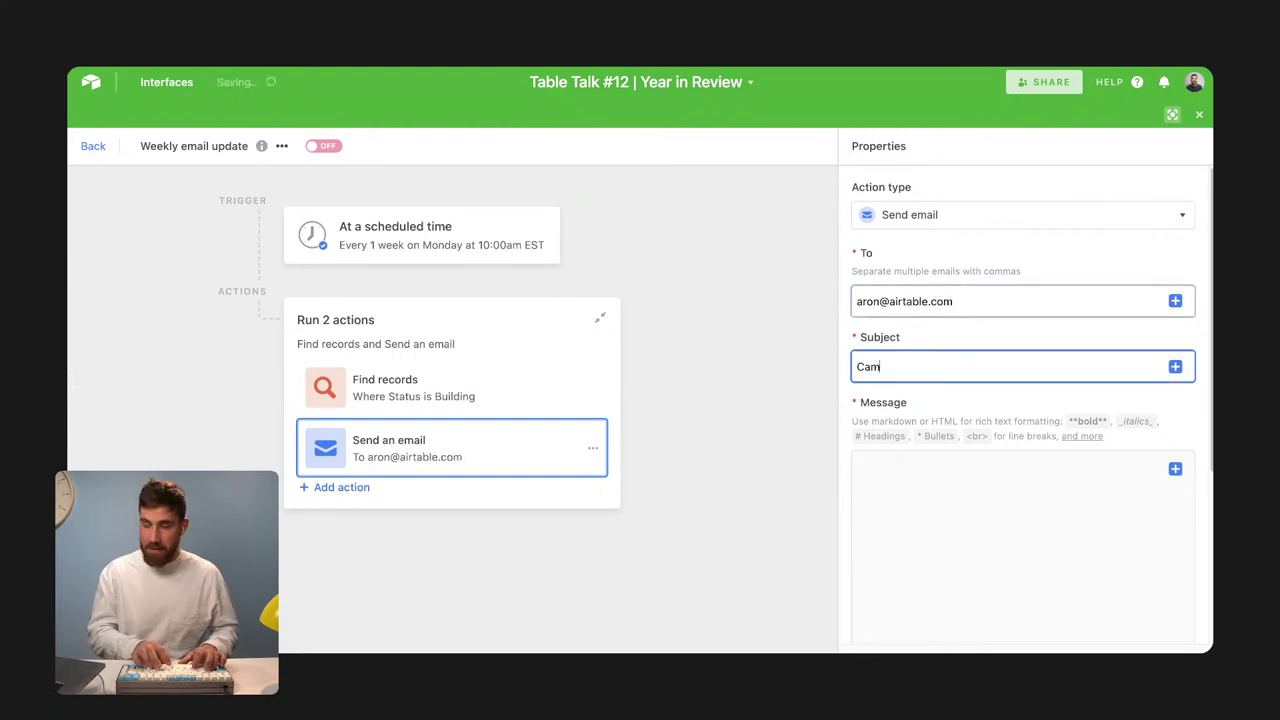
type("paigns in building")
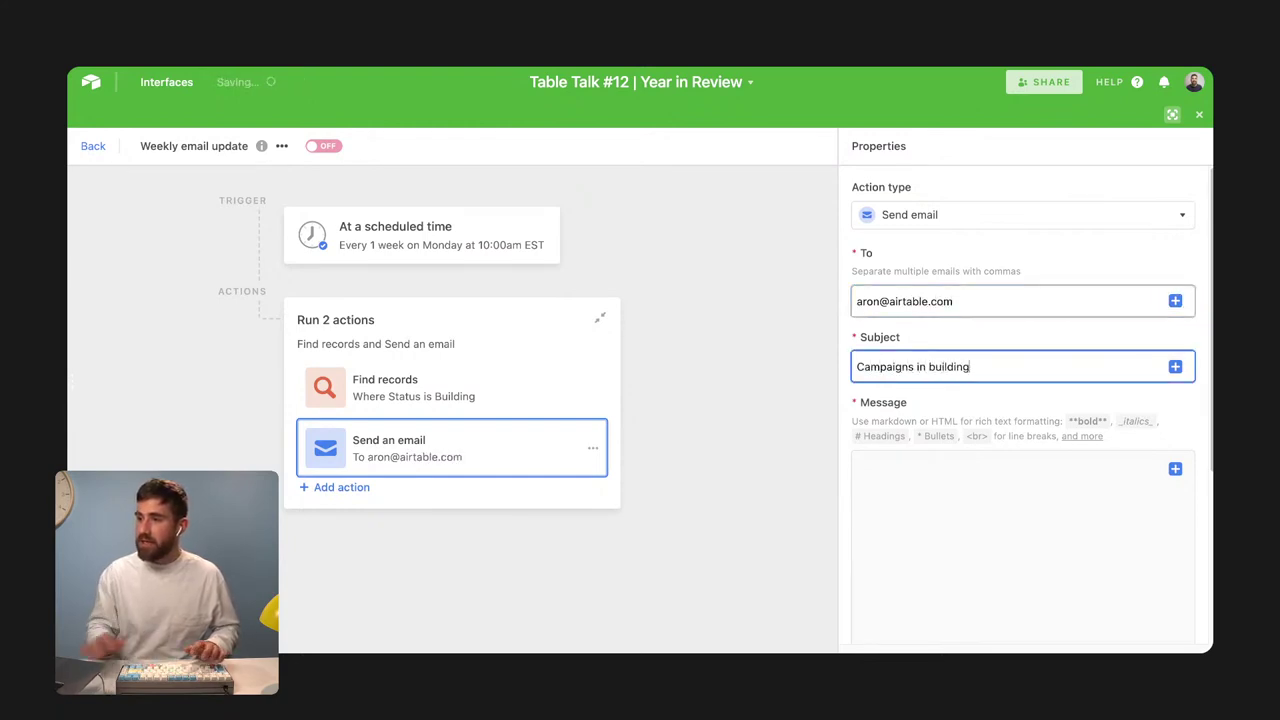
Insert the found records into the message as a list of Campaign name, Content and Product
scroll(1131, 449, "down", 1)
left_click(1131, 449)
scroll(1160, 393, "down", 1)
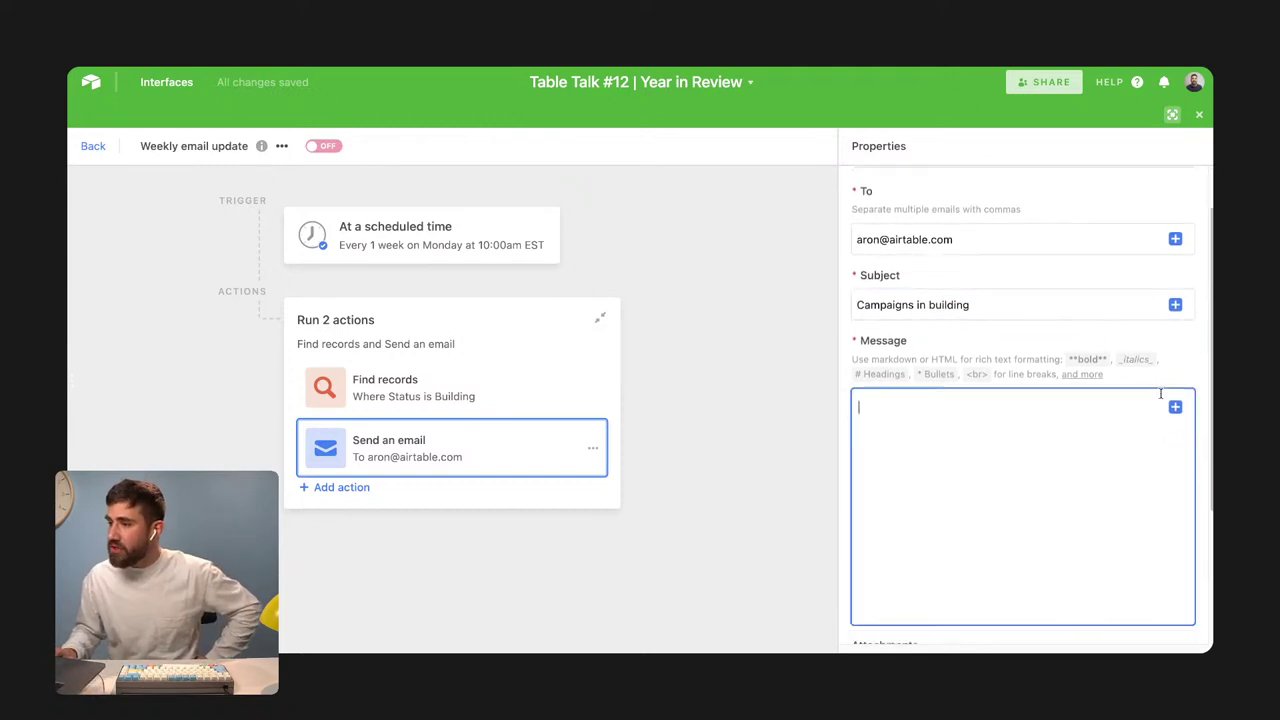
left_click(1175, 406)
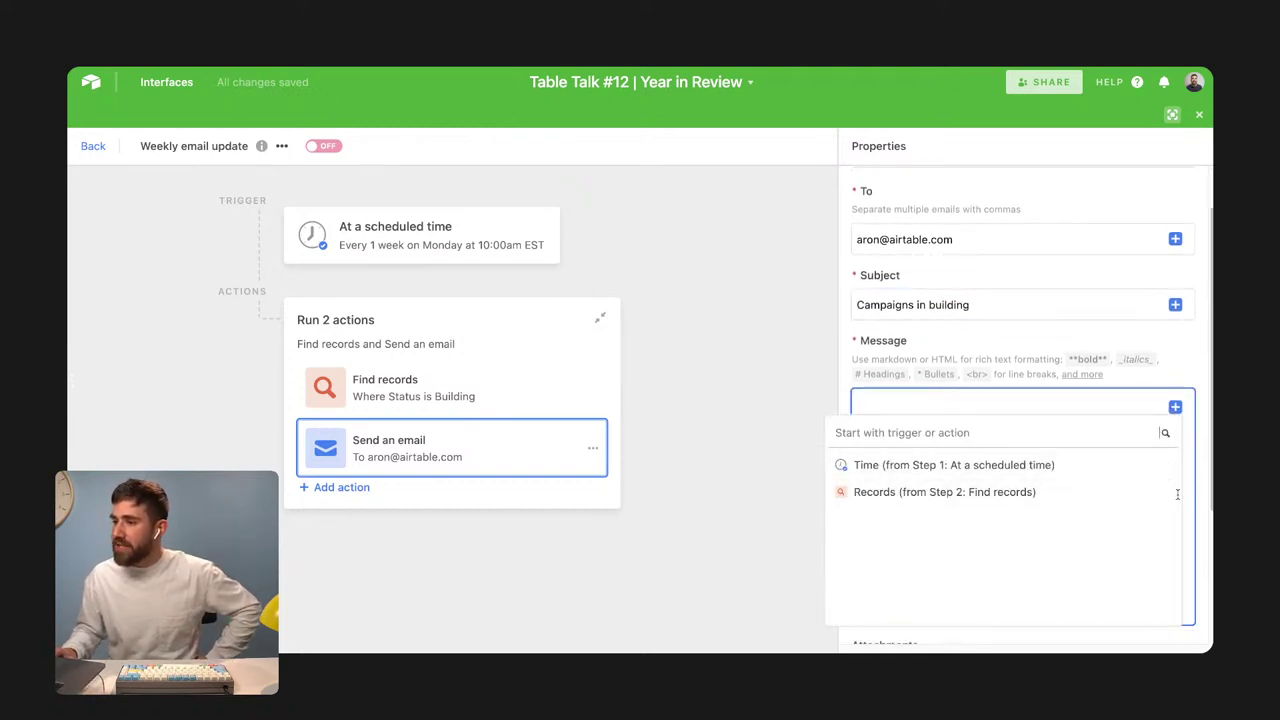
left_click(1130, 491)
left_click(1138, 488)
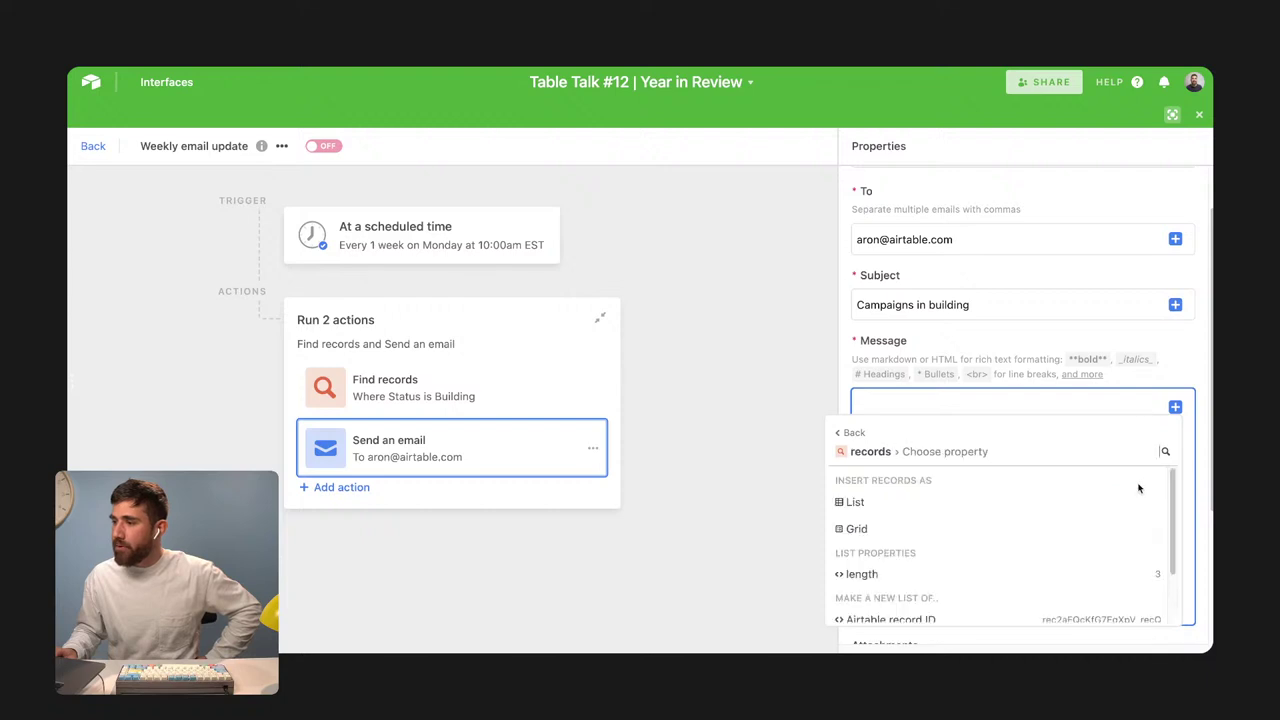
left_click(1128, 506)
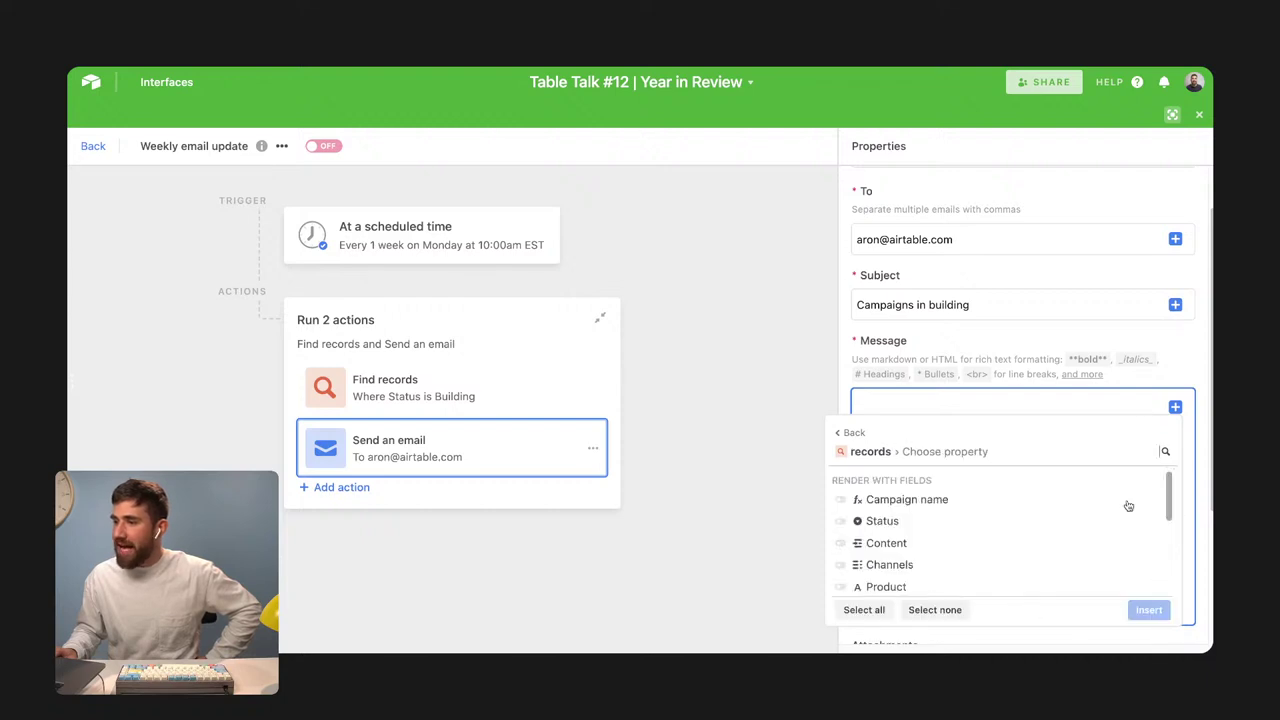
left_click(841, 499)
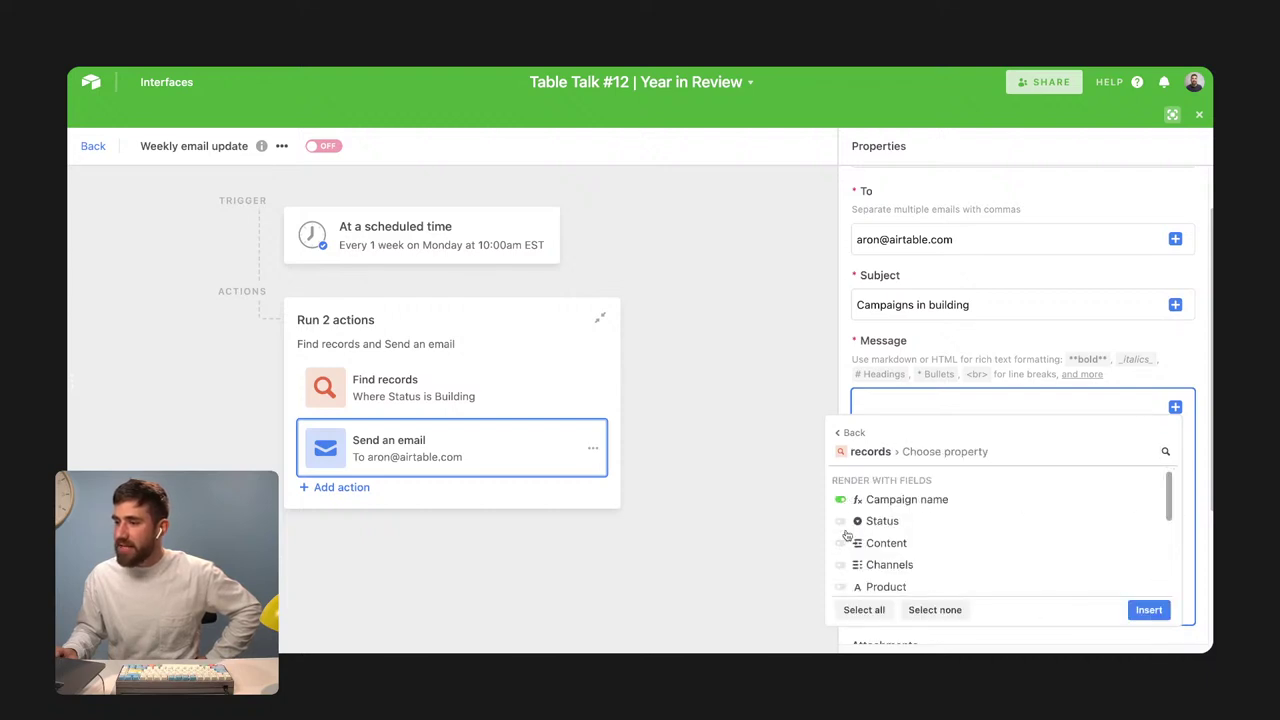
left_click(840, 543)
scroll(842, 550, "down", 1)
left_click(840, 563)
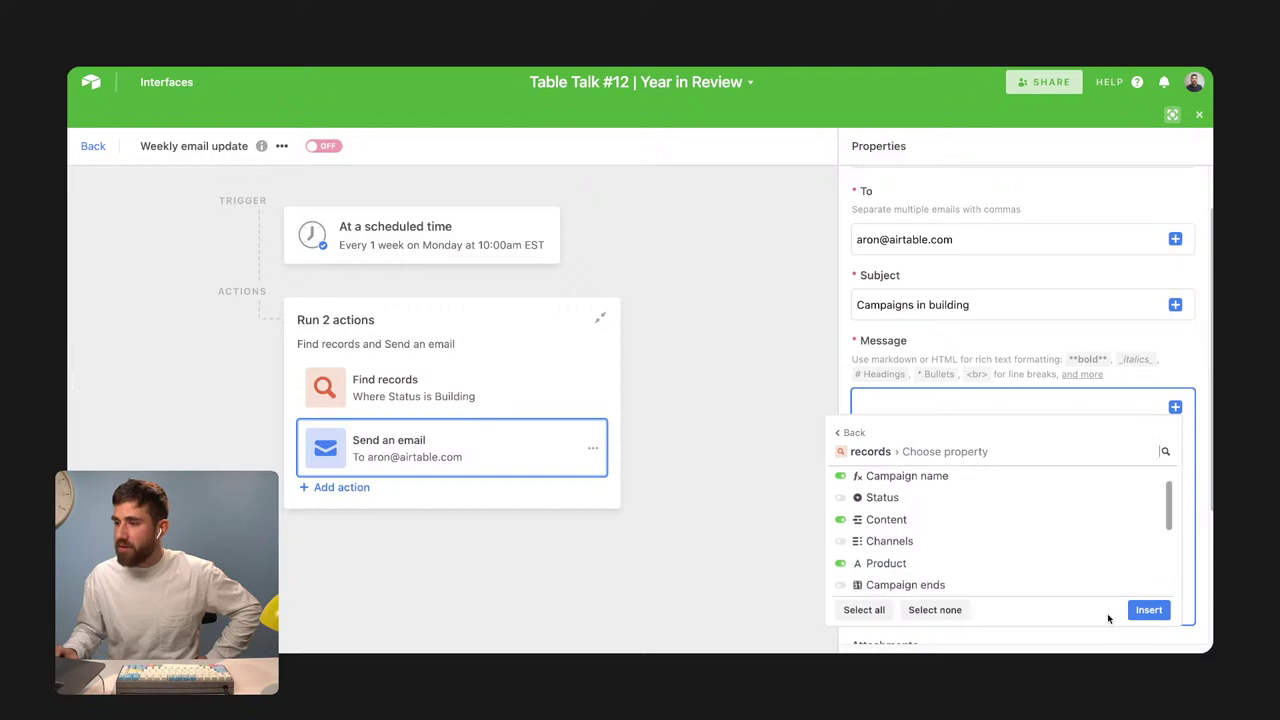
left_click(1149, 610)
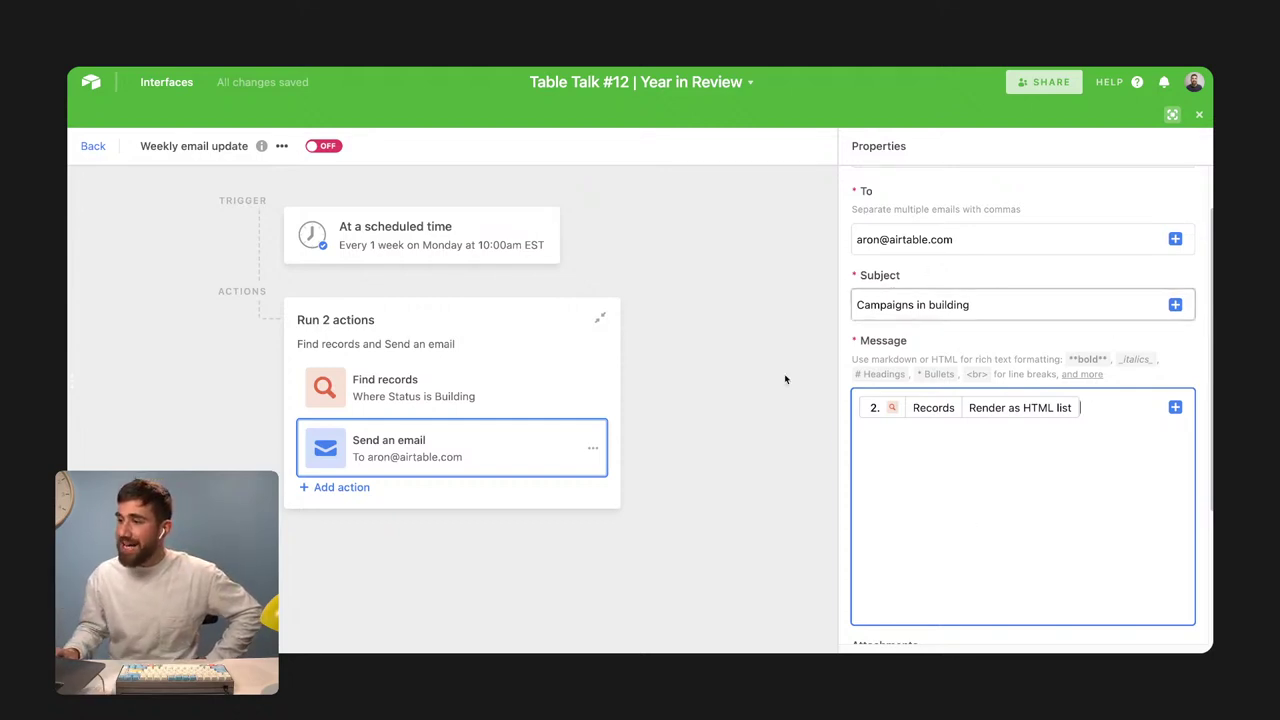
scroll(1043, 334, "down", 3)
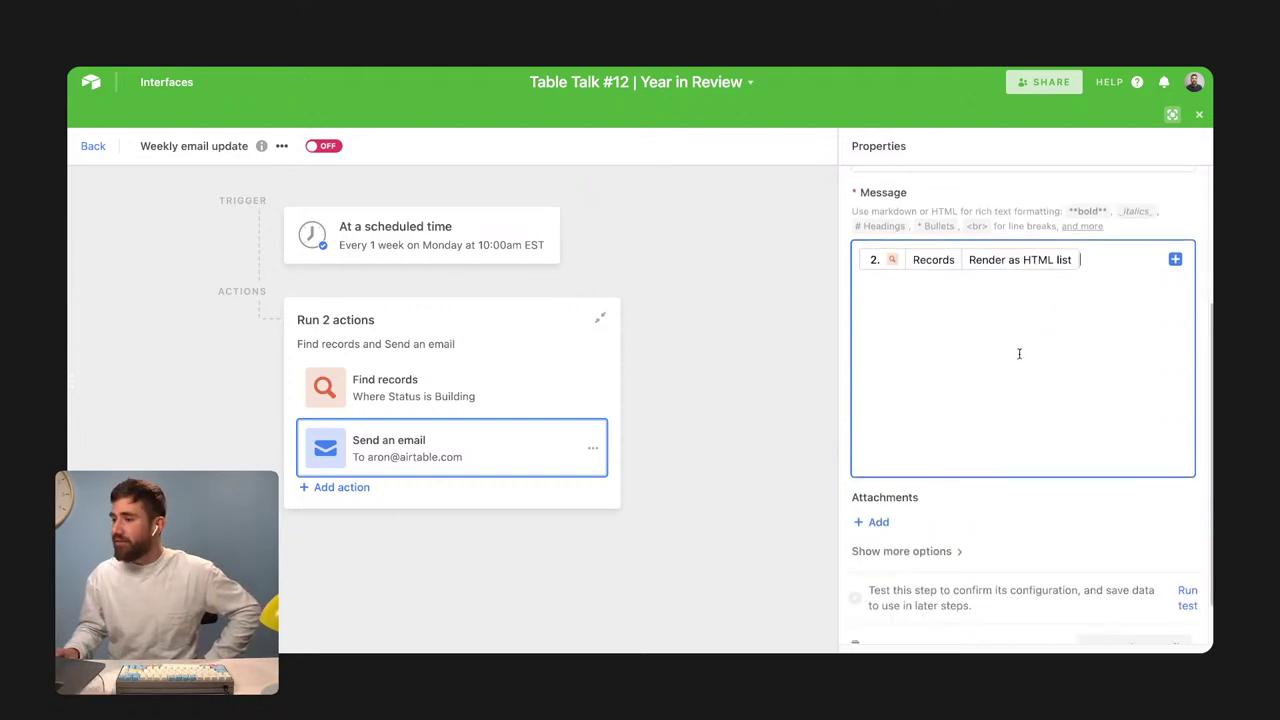
scroll(1000, 389, "down", 1)
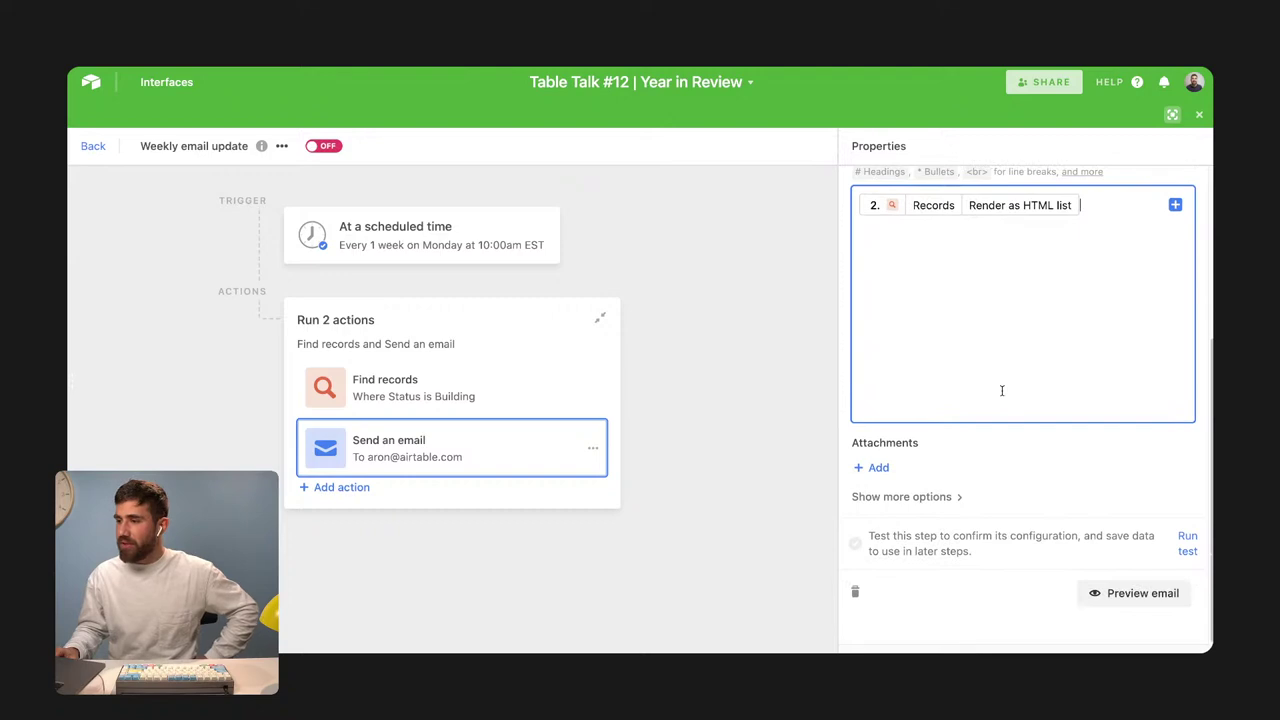
Preview the 'Campaigns in building' email, then close the preview
left_click(1165, 595)
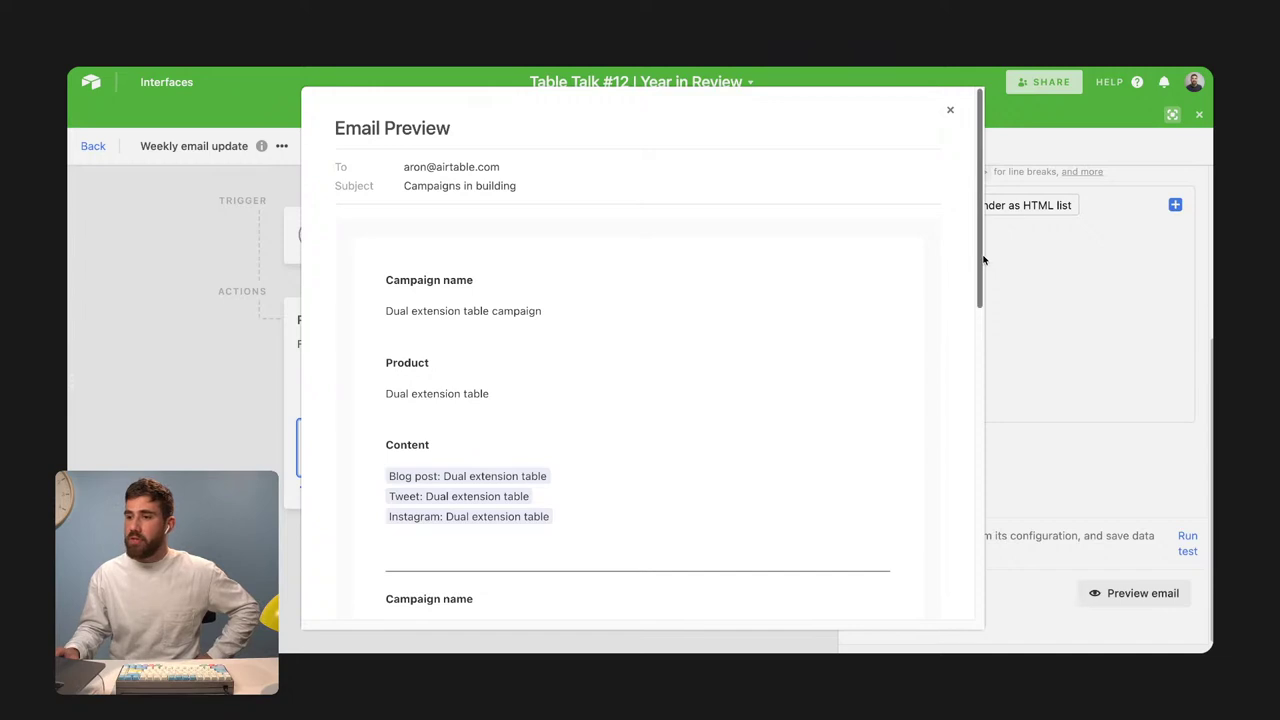
left_click_drag(984, 257, 957, 286)
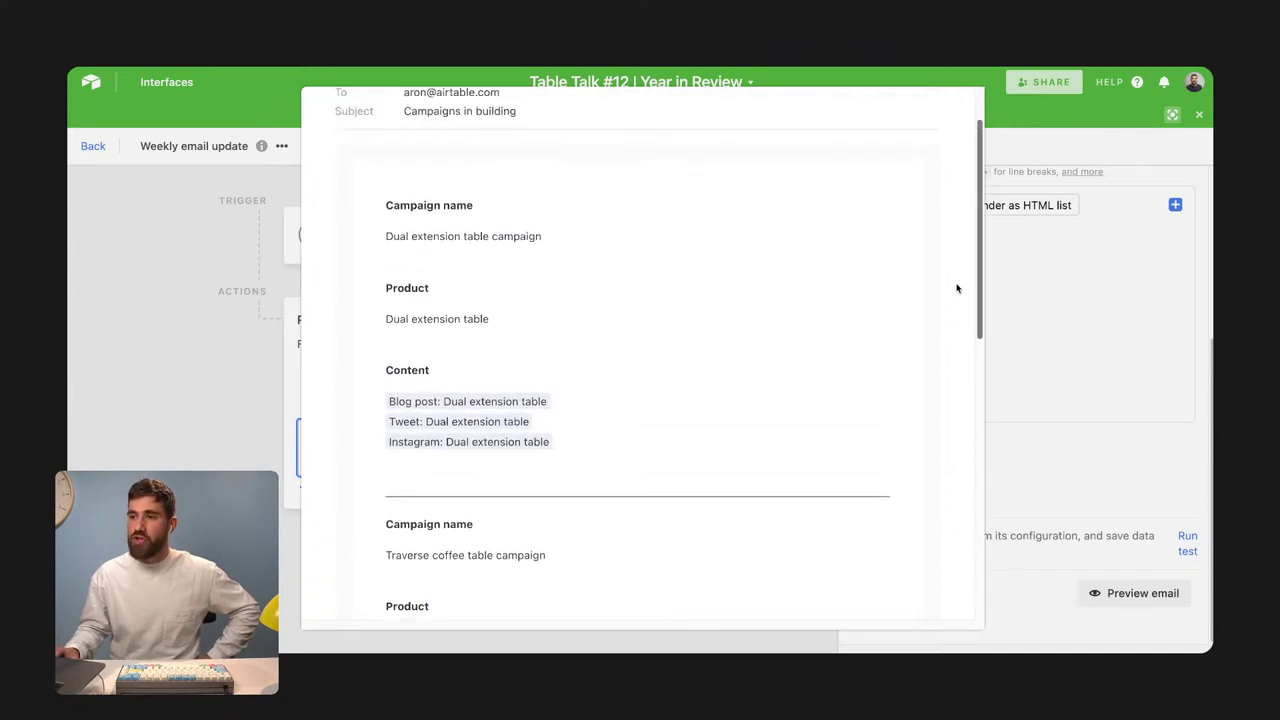
left_click(1116, 350)
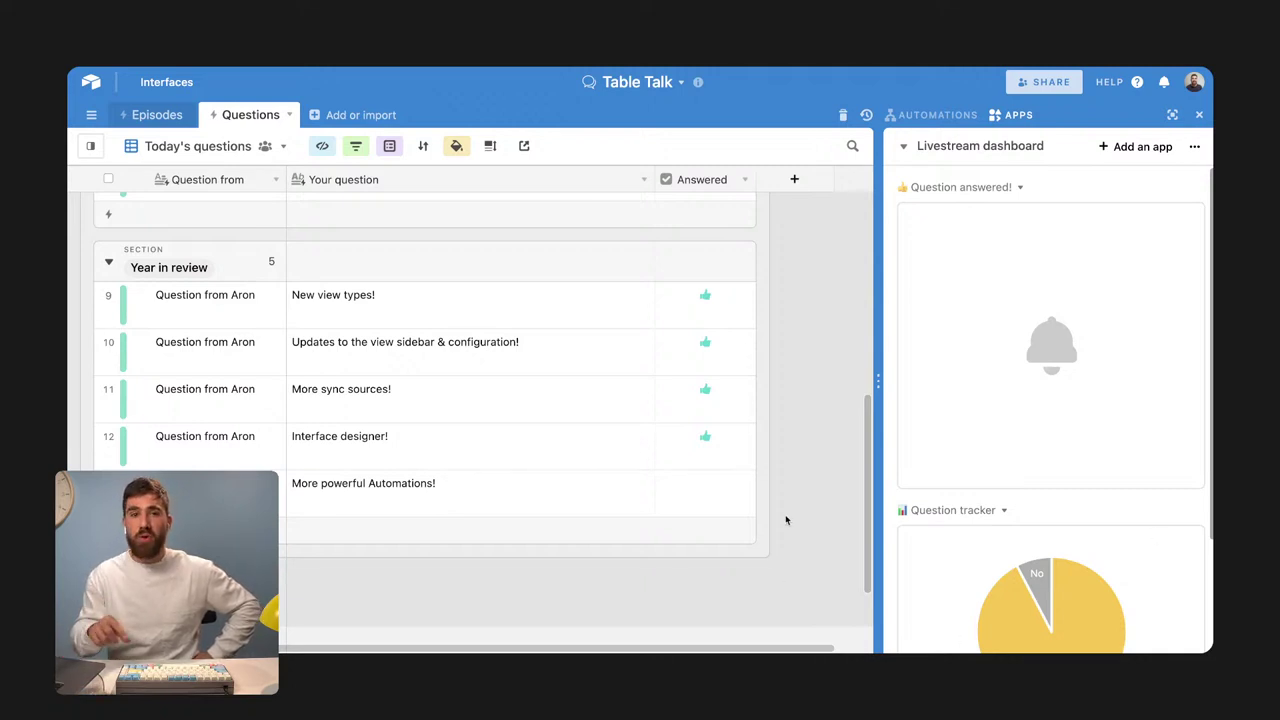
Mark 'More powerful Automations!' as answered and run the Swag script in Backend: Table Talk
scroll(786, 520, "up", 1)
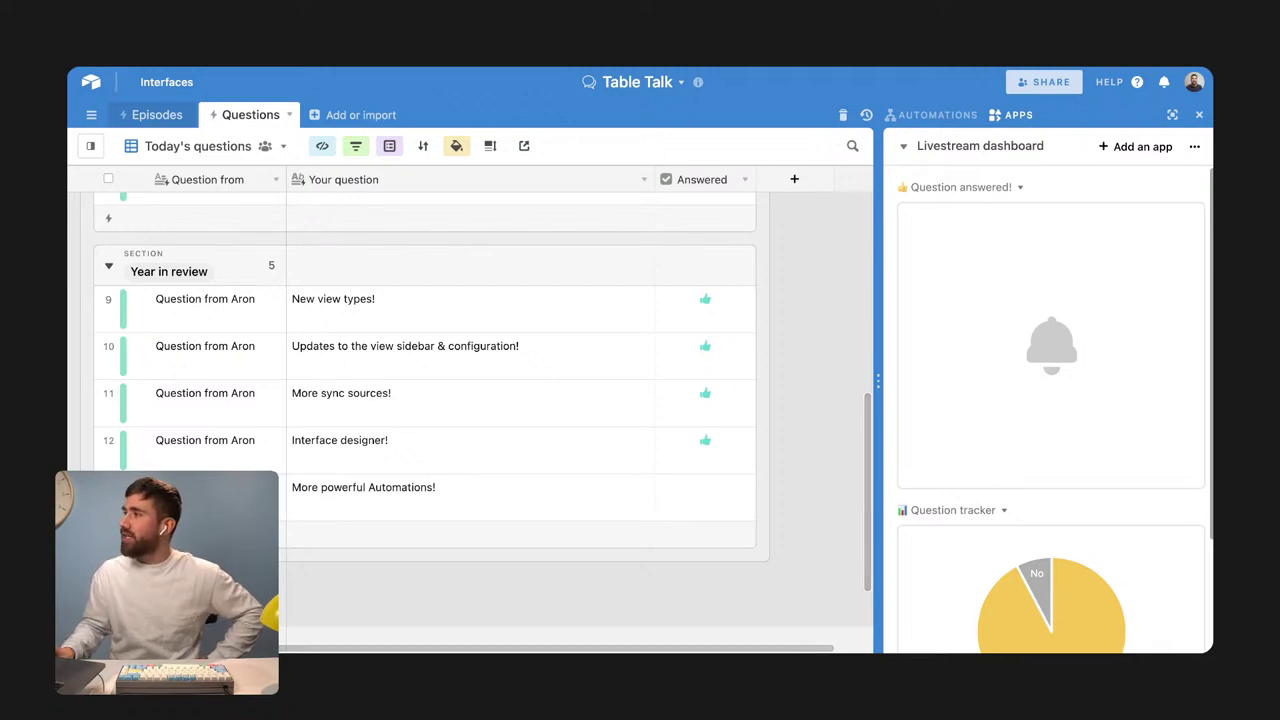
left_click(704, 489)
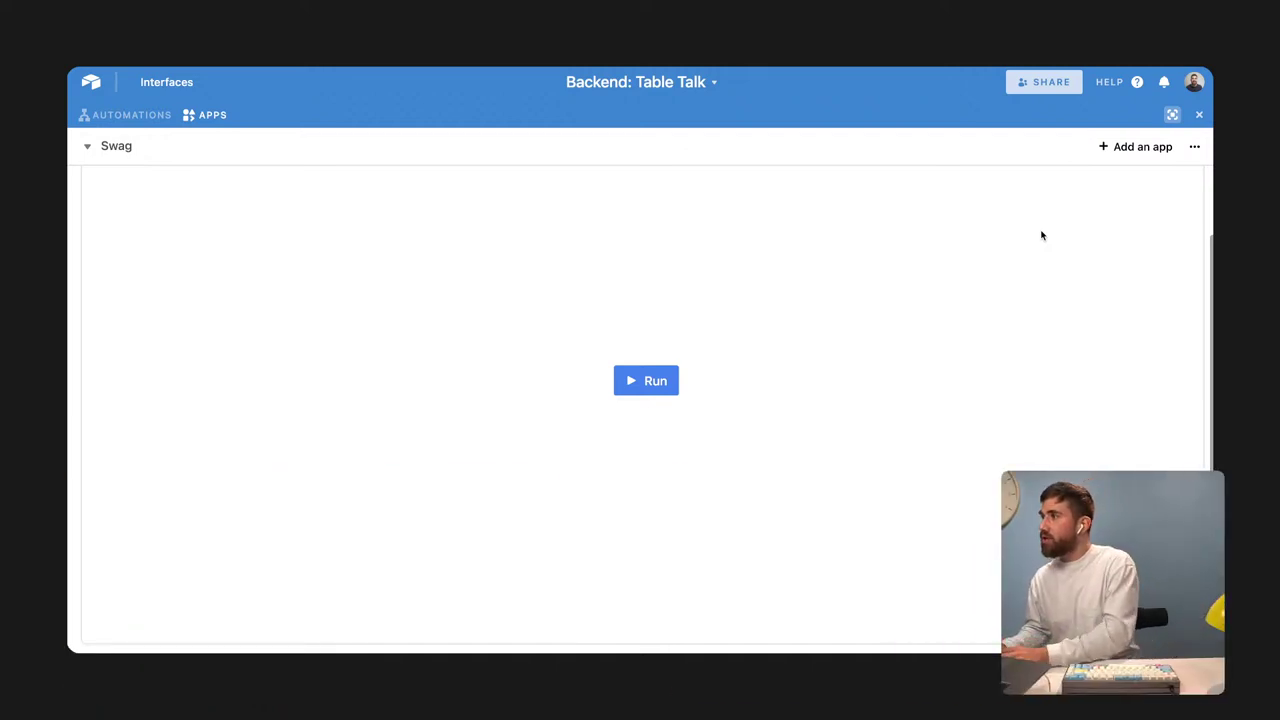
left_click(657, 391)
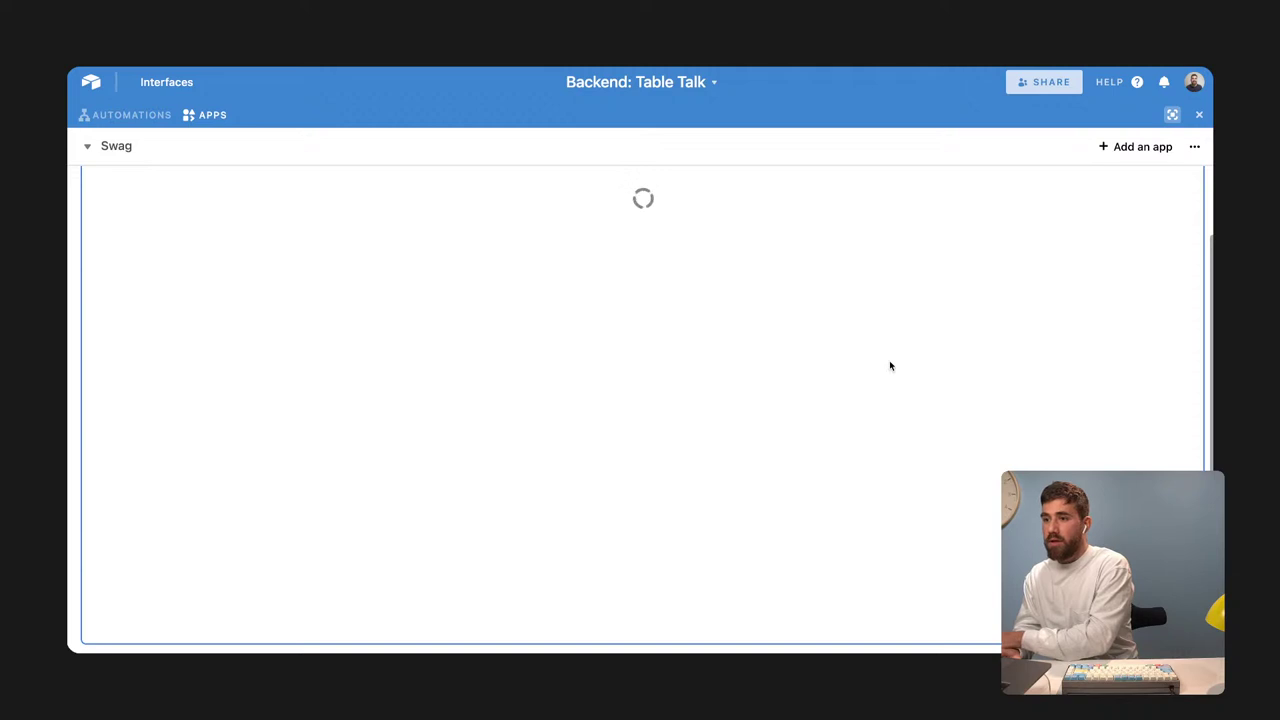